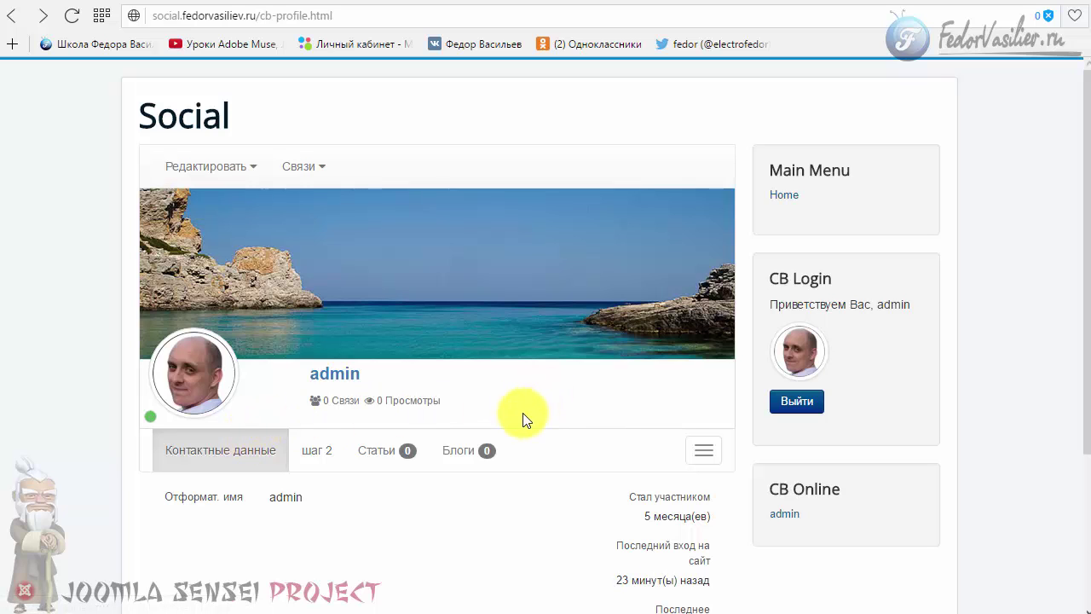
# Step: Examine the Community Builder profile page, including its Блоги and Статьи sections
pyautogui.scroll(-2, 524, 418)
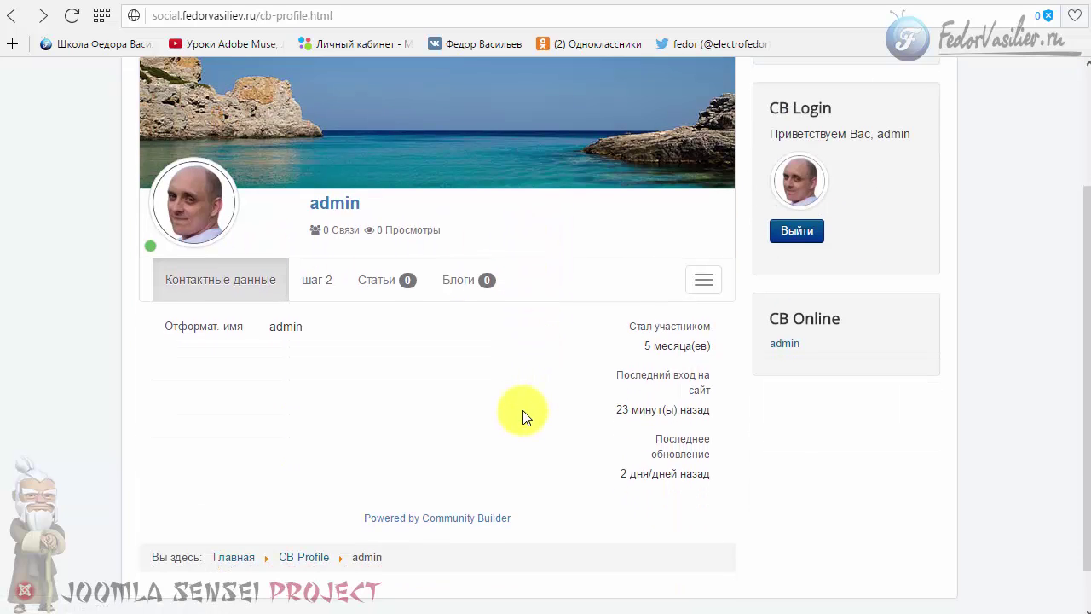
pyautogui.scroll(2, 524, 416)
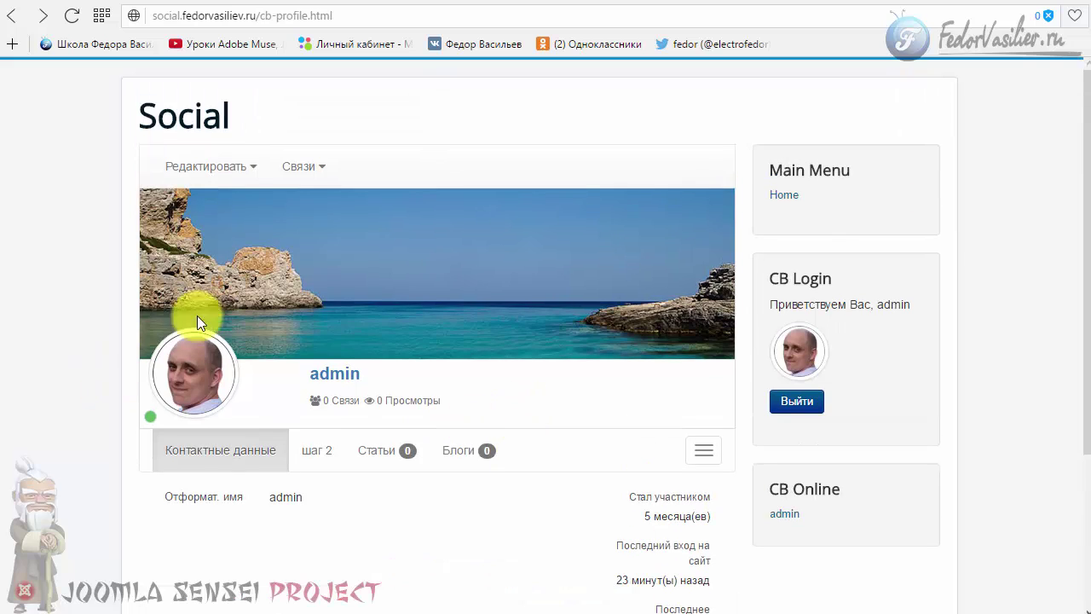
pyautogui.scroll(-1, 565, 206)
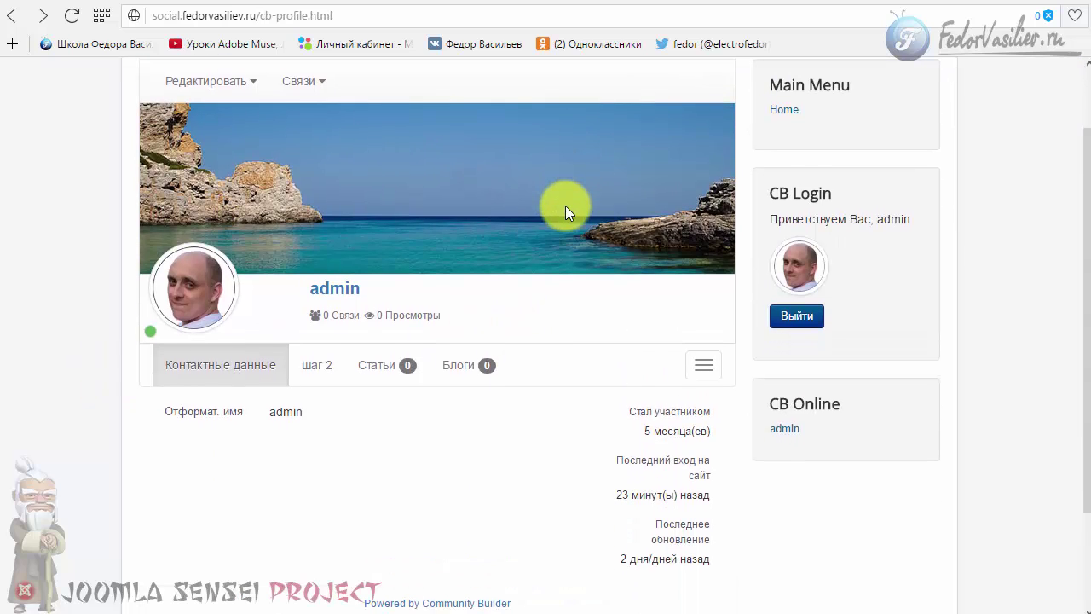
pyautogui.click(369, 368)
pyautogui.click(449, 378)
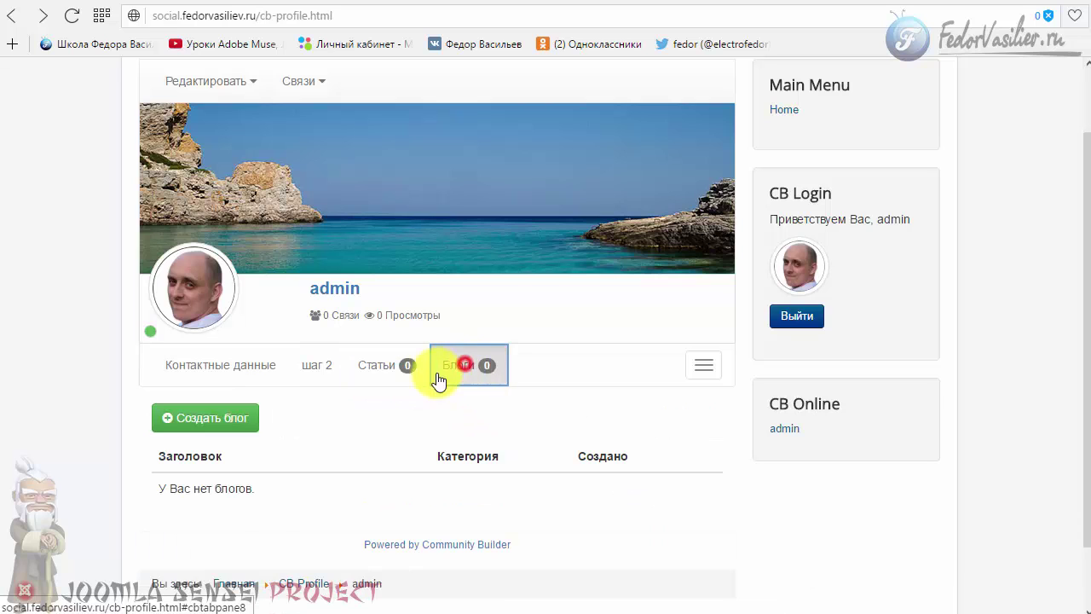
pyautogui.click(392, 368)
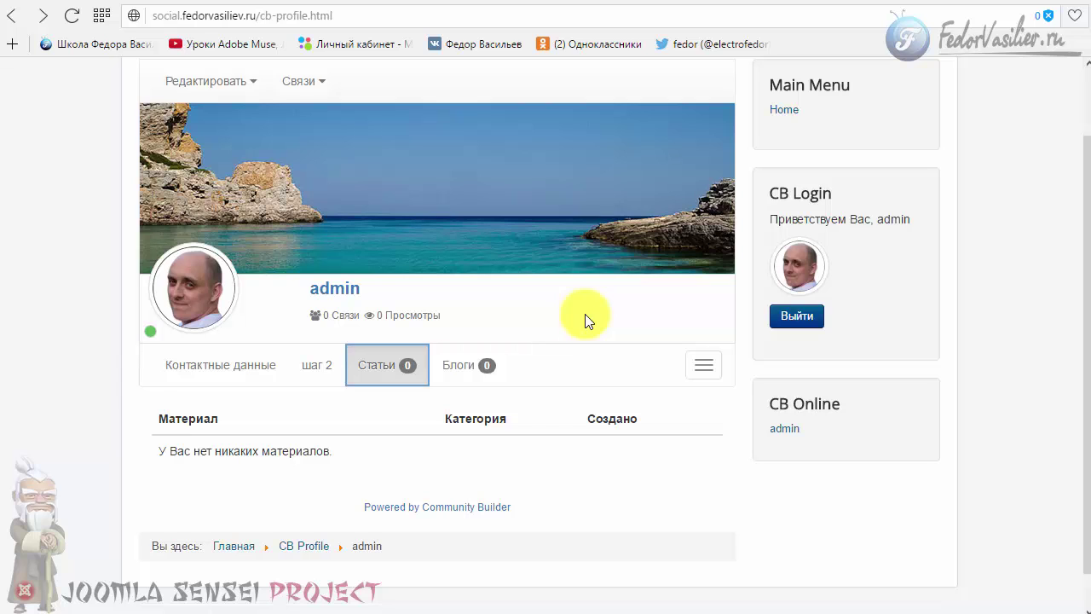
pyautogui.scroll(1, 529, 379)
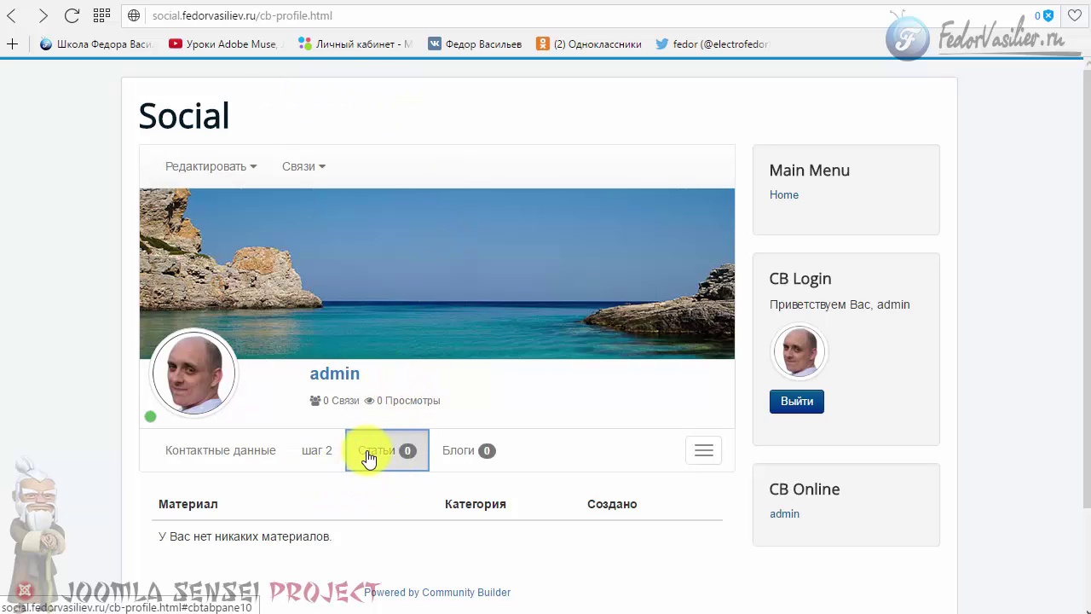
# Step: Switch to the Joomla administration site and open the article manager
pyautogui.click(834, 2)
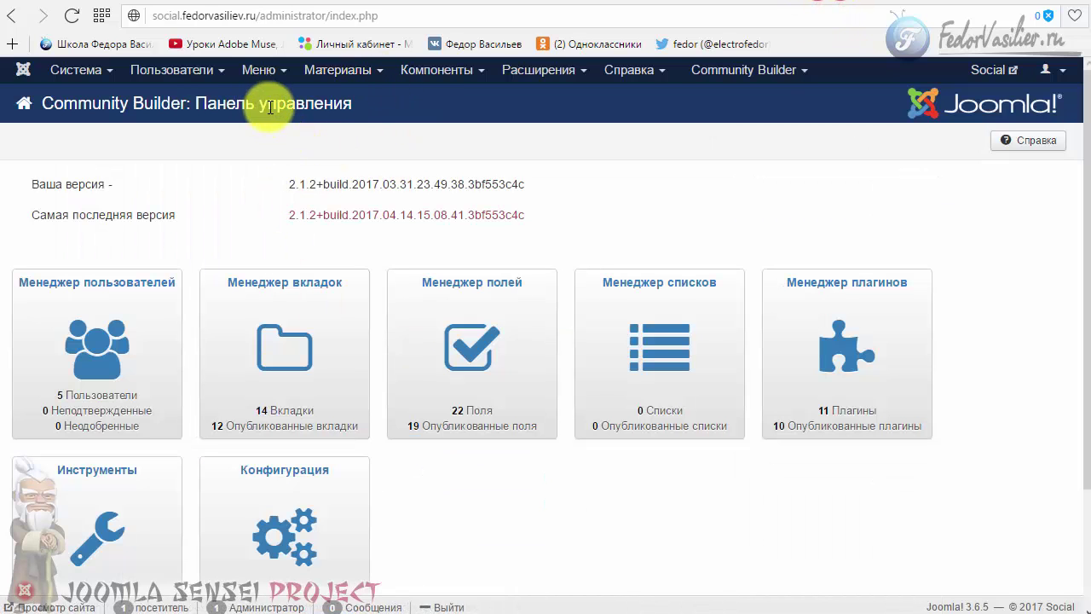
pyautogui.click(340, 69)
pyautogui.moveTo(341, 104)
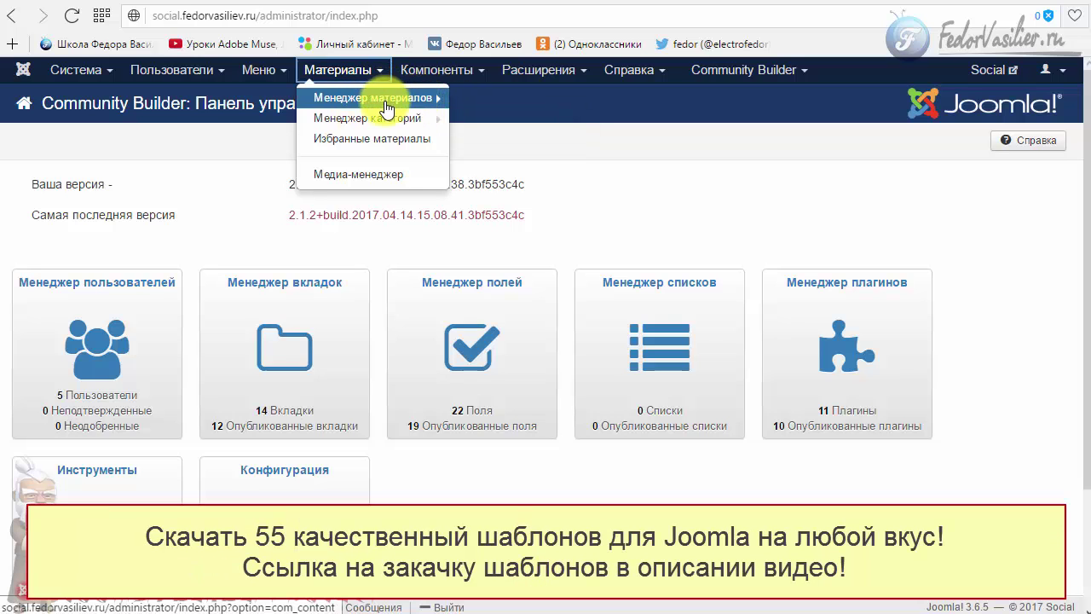
pyautogui.moveTo(390, 96)
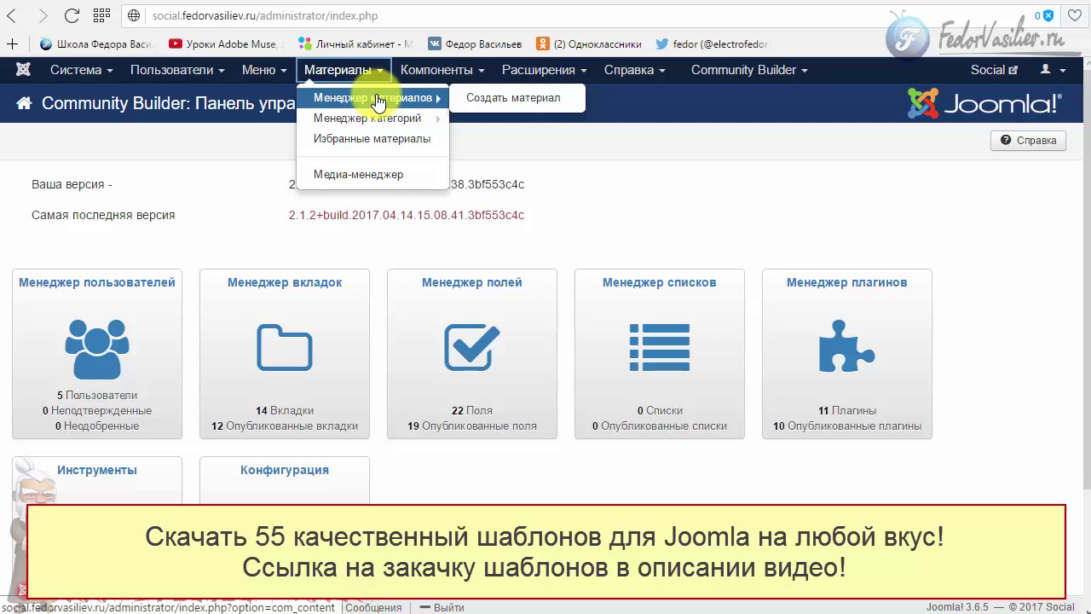
pyautogui.click(377, 99)
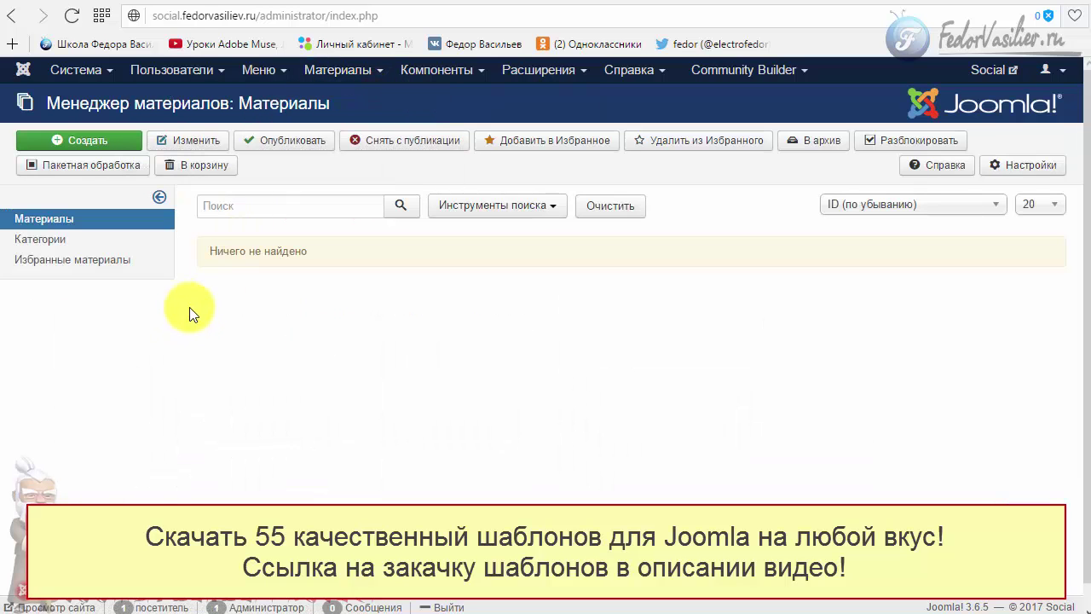
# Step: Create an article titled "демо" with the body text "демо", then save and close it
pyautogui.click(98, 137)
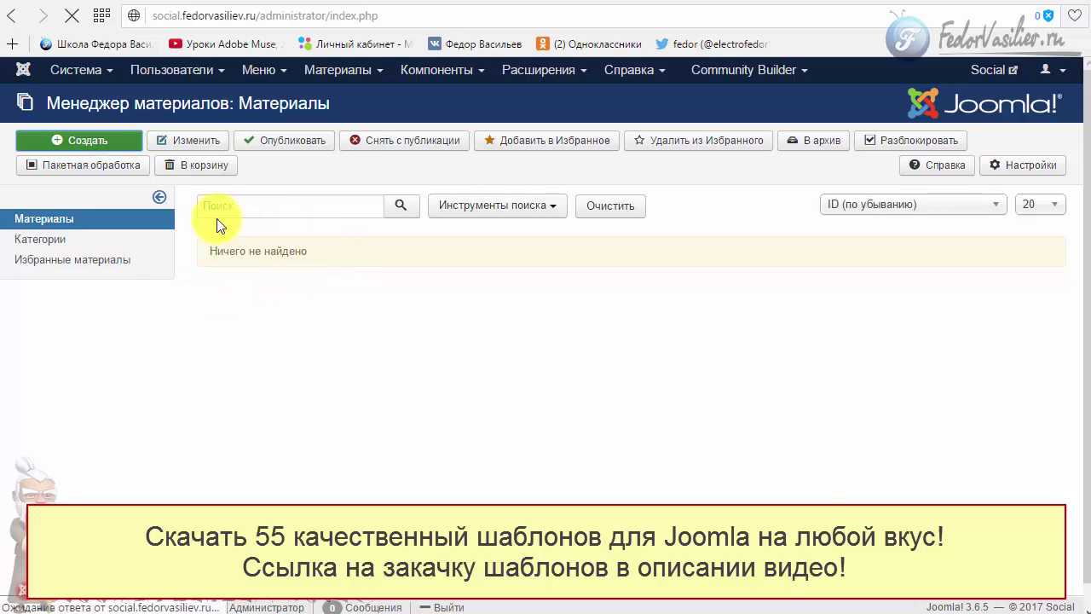
pyautogui.click(186, 188)
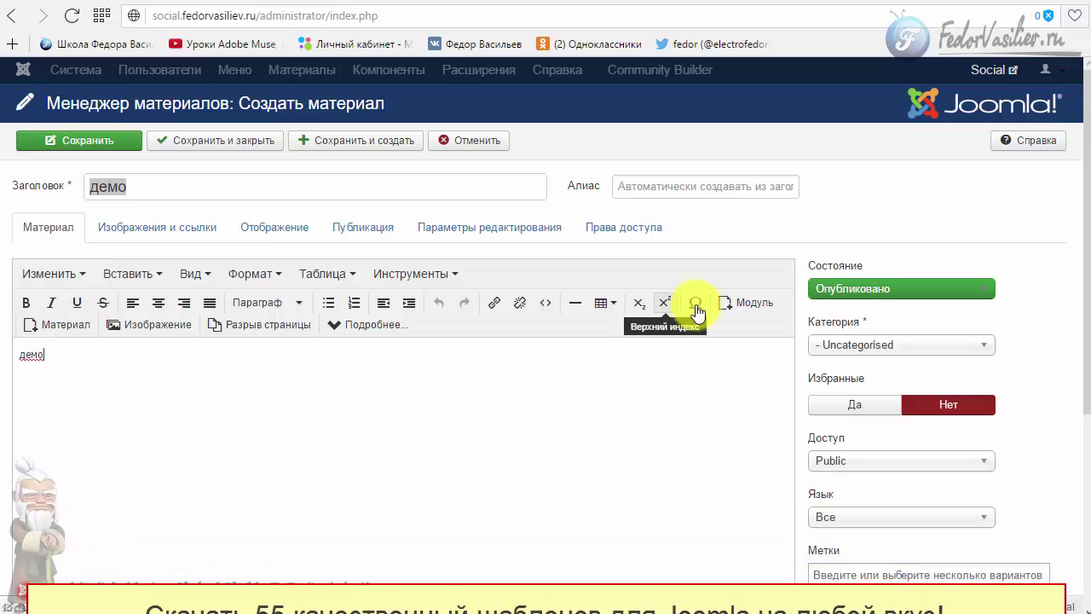
pyautogui.click(174, 140)
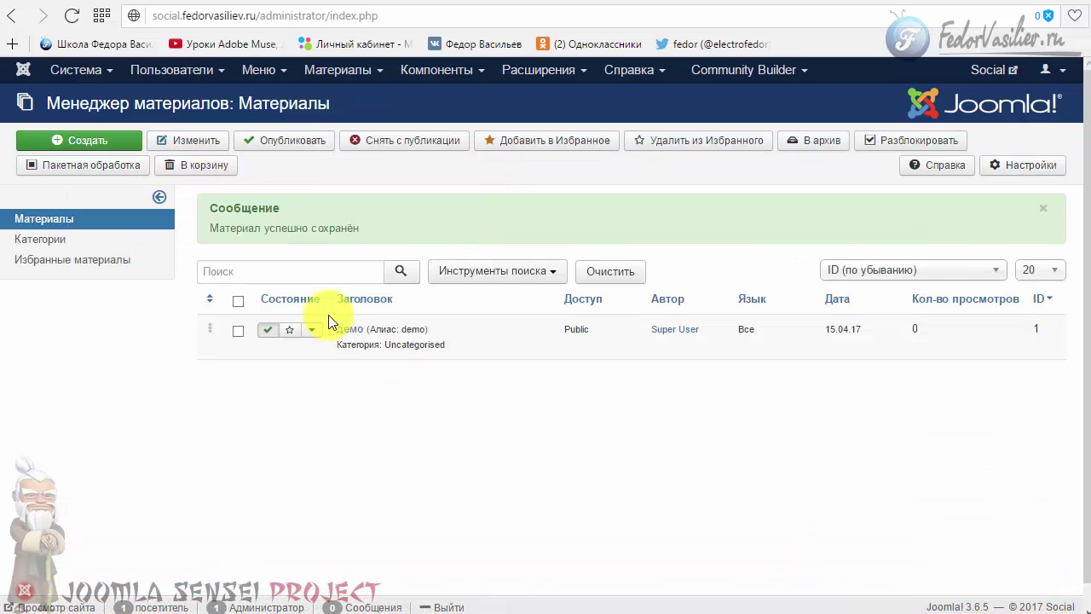
# Step: Return to the site profile, reload it and check the Статьи list with its category and creation date columns
pyautogui.click(861, 0)
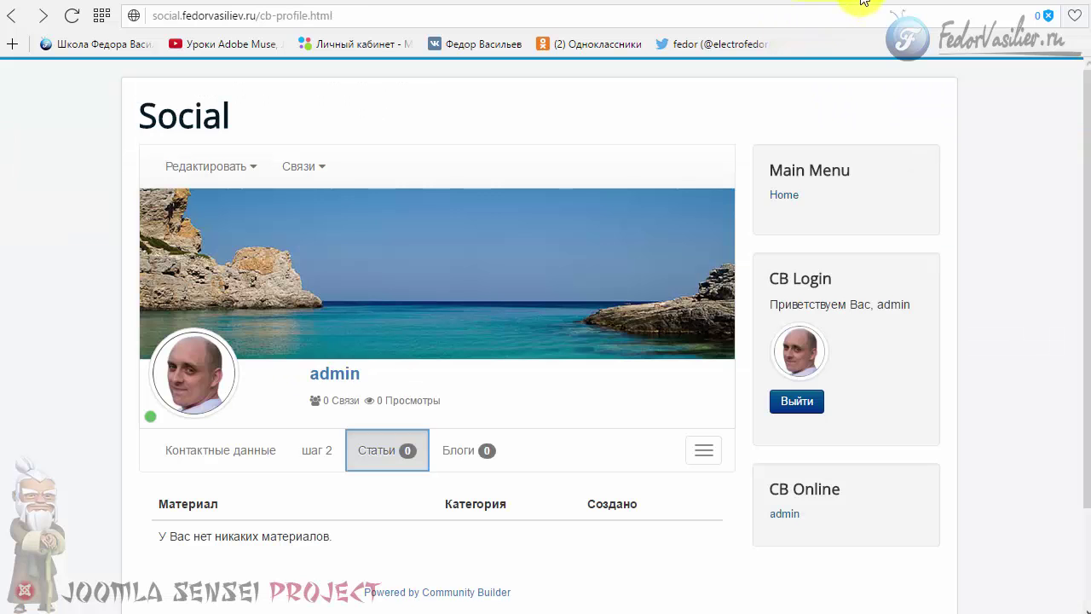
pyautogui.click(72, 12)
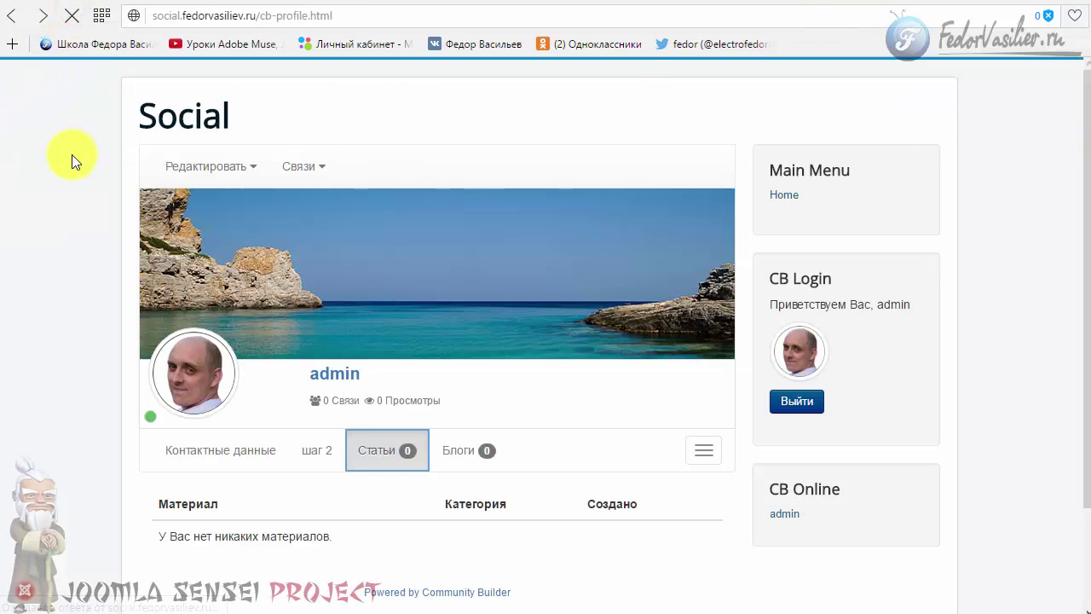
pyautogui.click(407, 454)
pyautogui.scroll(-2, 358, 415)
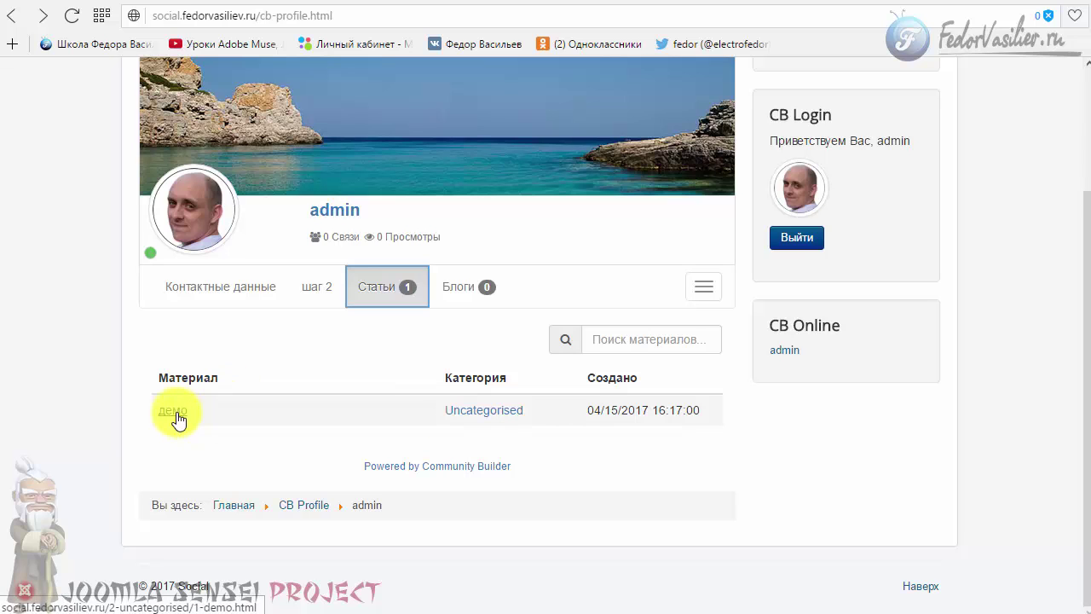
pyautogui.moveTo(447, 380); pyautogui.dragTo(668, 379)
pyautogui.click(583, 379)
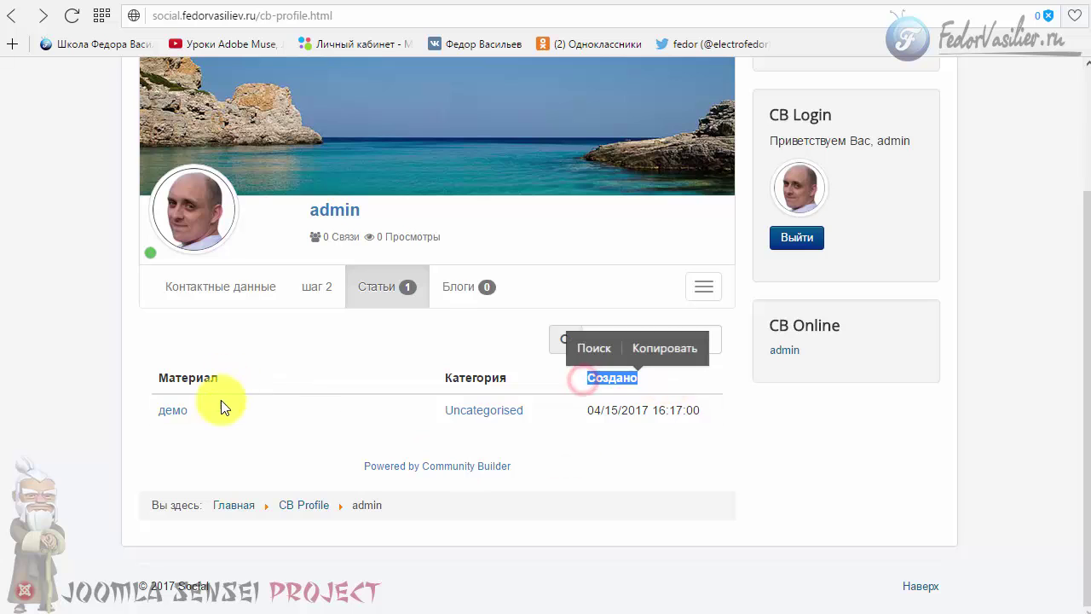
# Step: View the "демо" article from the profile, then return to the profile's Статьи list
pyautogui.click(174, 411)
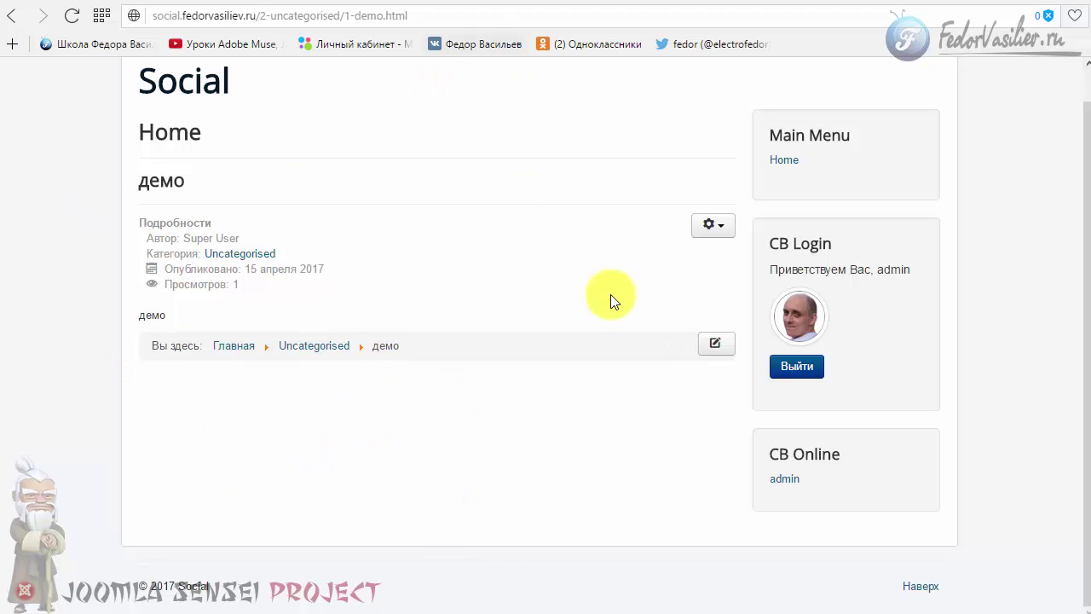
pyautogui.click(799, 317)
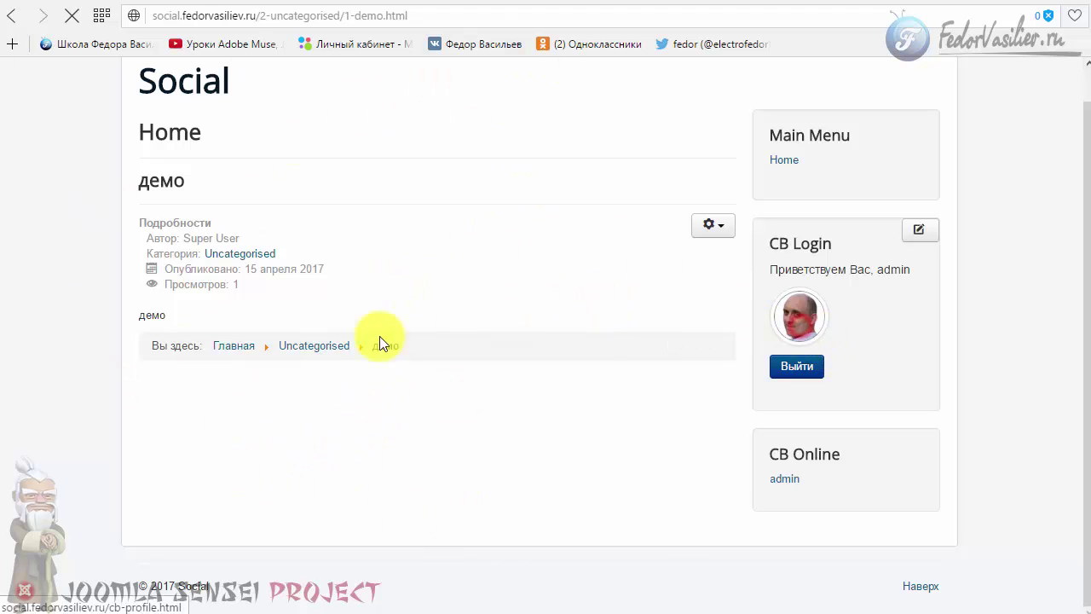
pyautogui.click(388, 455)
pyautogui.scroll(-1, 397, 409)
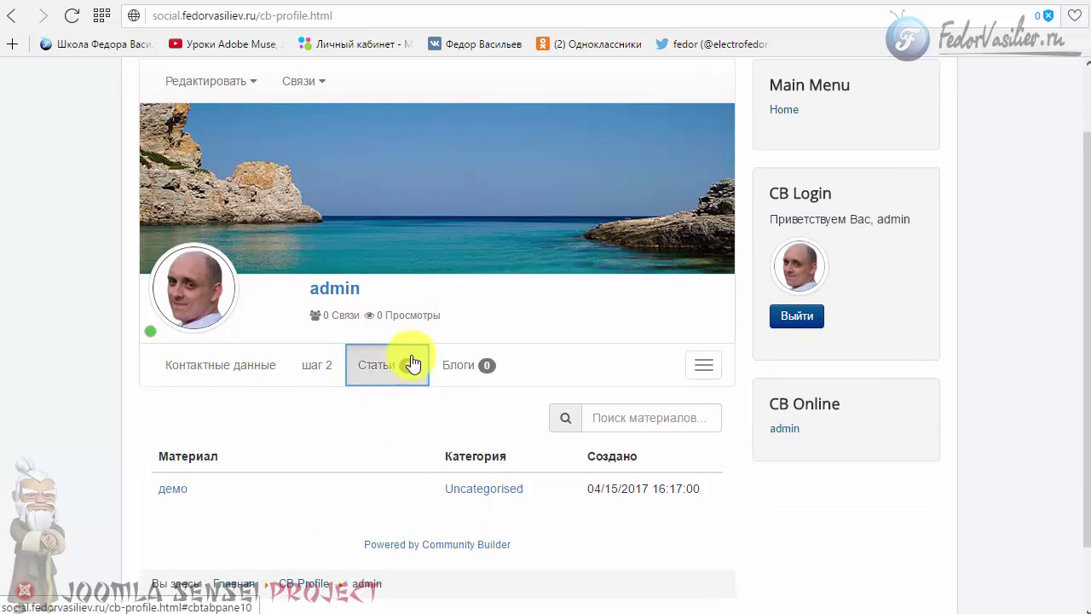
# Step: Start a new blog entry from the profile's Блоги section, keeping published Да, category Общие and access Public
pyautogui.click(465, 366)
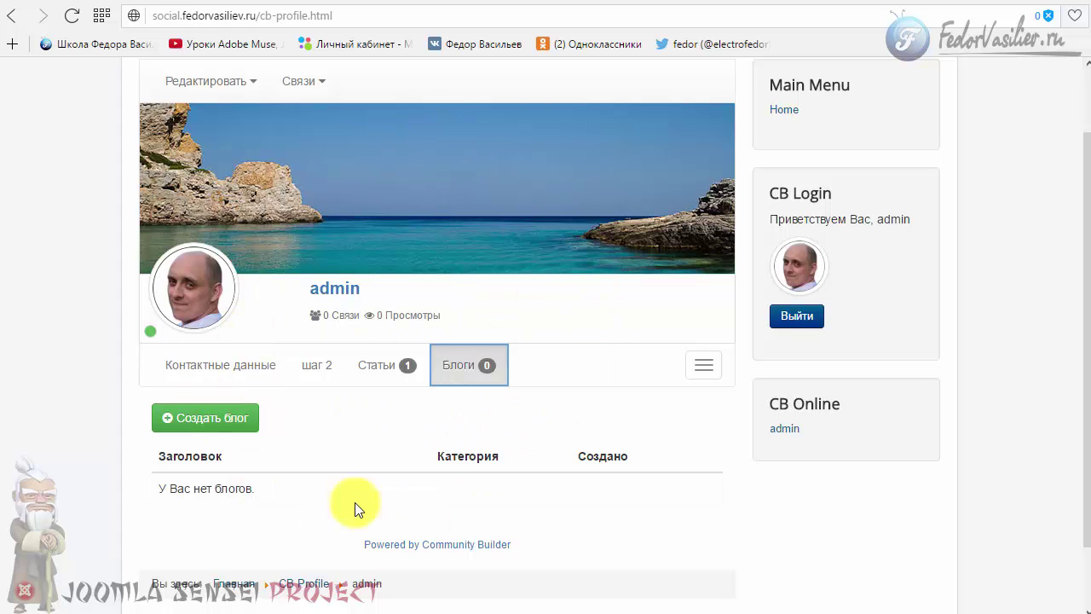
pyautogui.click(213, 424)
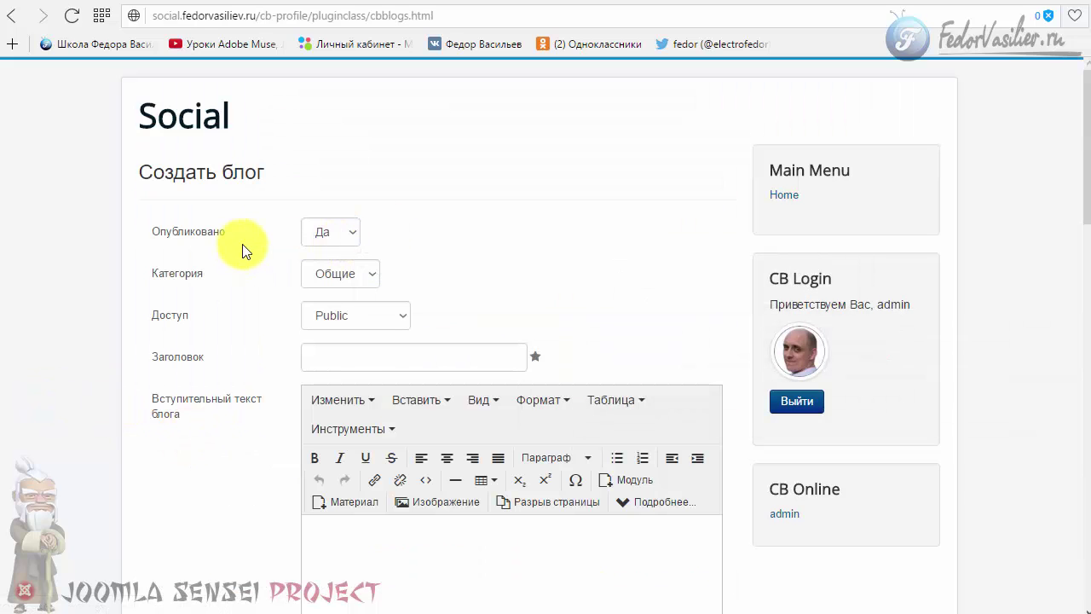
pyautogui.click(355, 230)
pyautogui.click(357, 234)
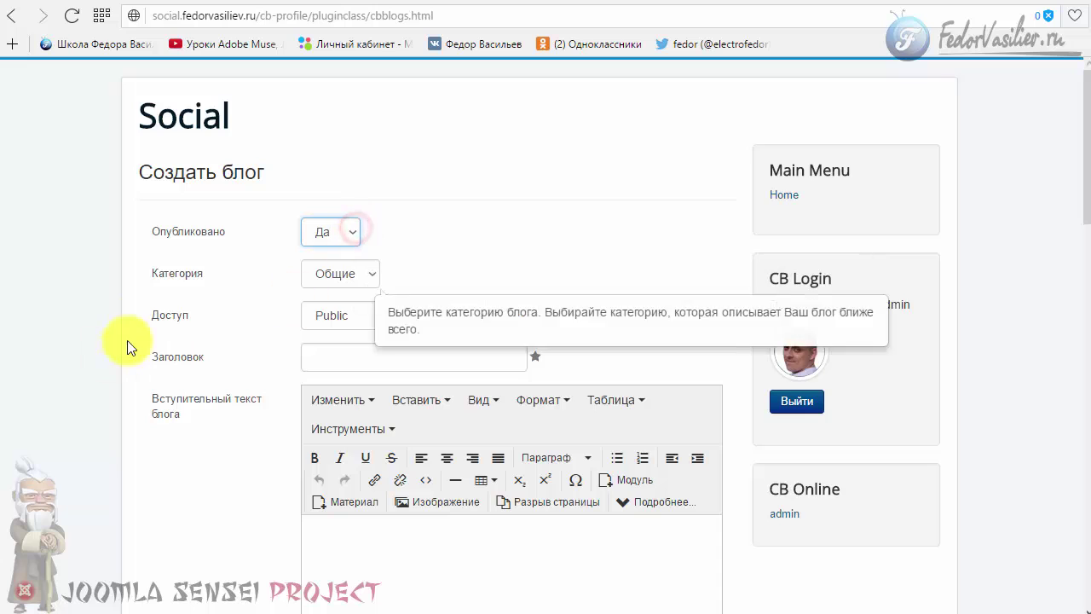
pyautogui.click(348, 285)
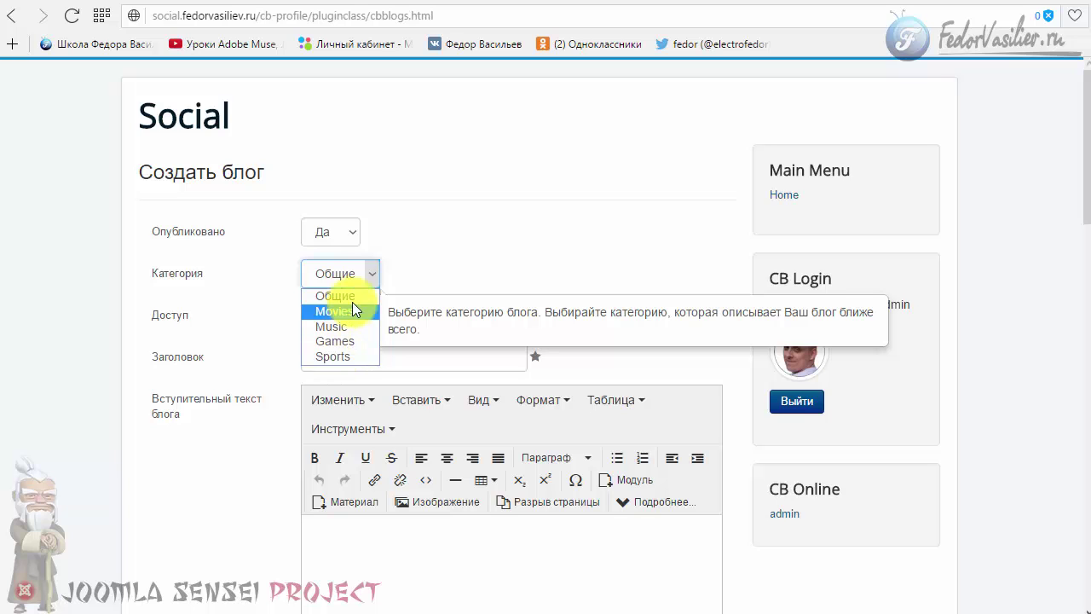
pyautogui.click(439, 255)
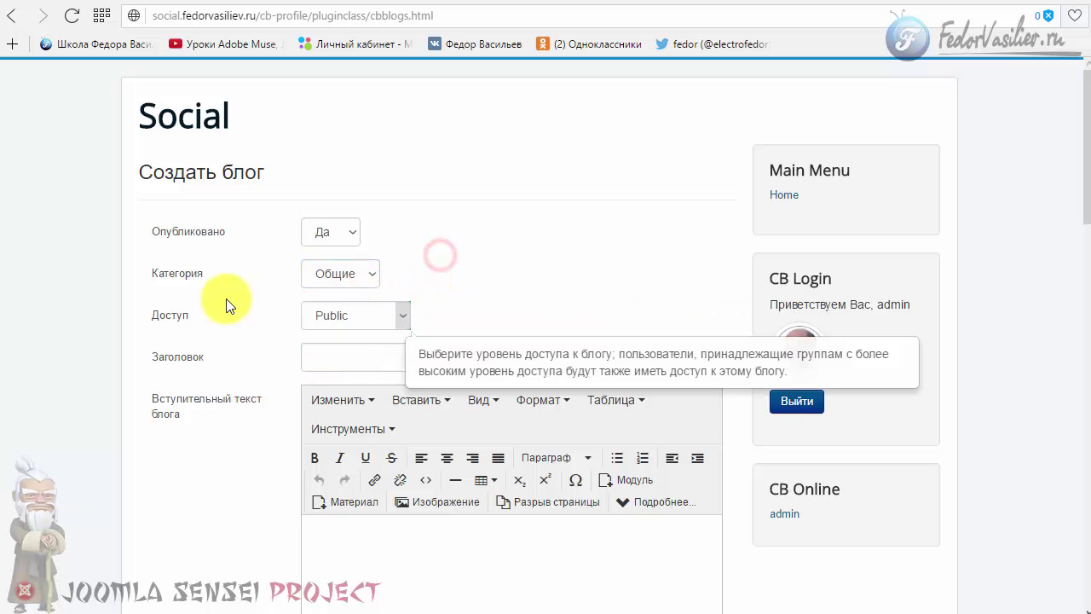
pyautogui.click(361, 315)
pyautogui.click(350, 337)
# Step: Examine the rest of the new blog form, including both text editors and the Владелец field
pyautogui.scroll(-5, 743, 224)
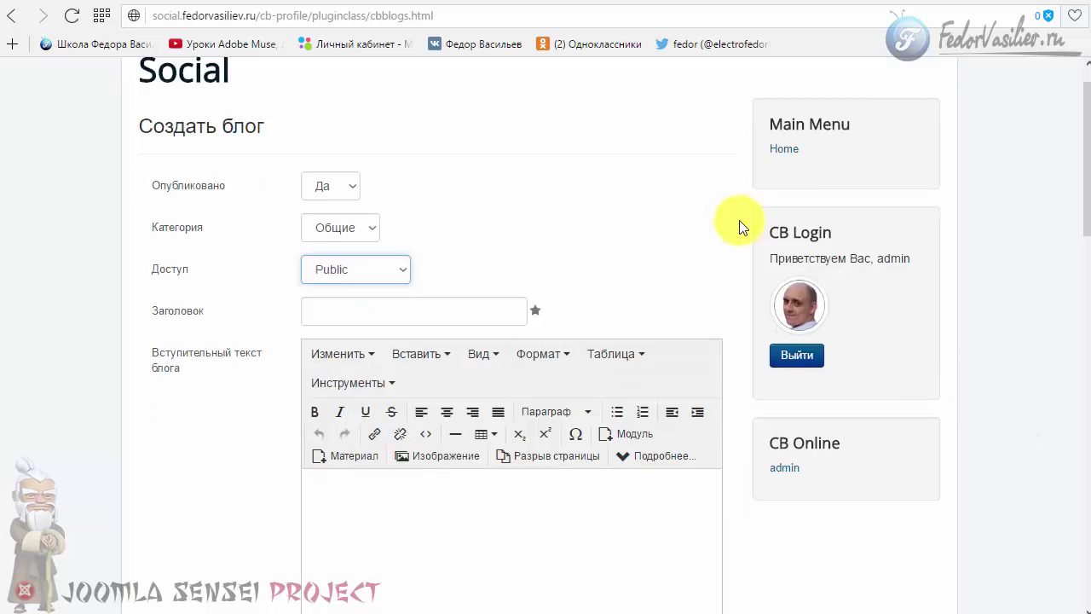
pyautogui.scroll(2, 540, 310)
pyautogui.scroll(-7, 516, 324)
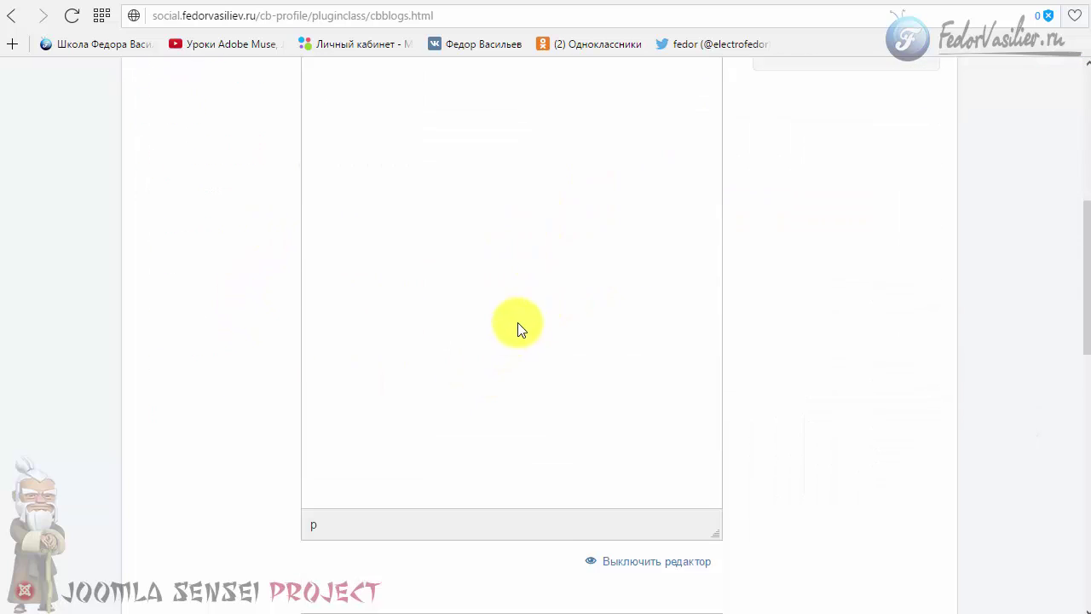
pyautogui.scroll(-4, 403, 339)
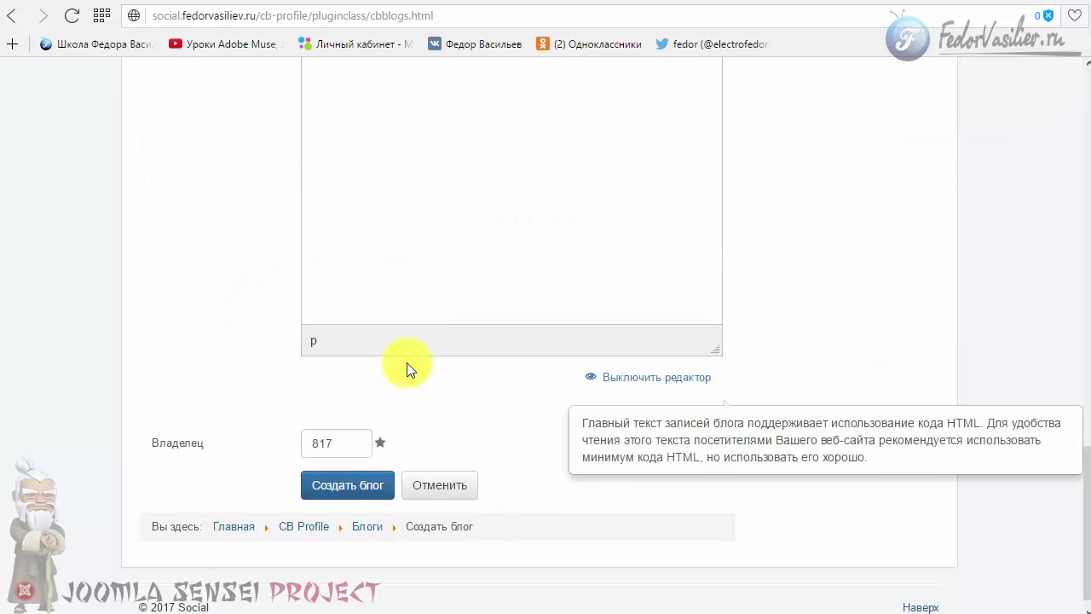
pyautogui.doubleClick(358, 441)
pyautogui.click(286, 399)
pyautogui.click(358, 484)
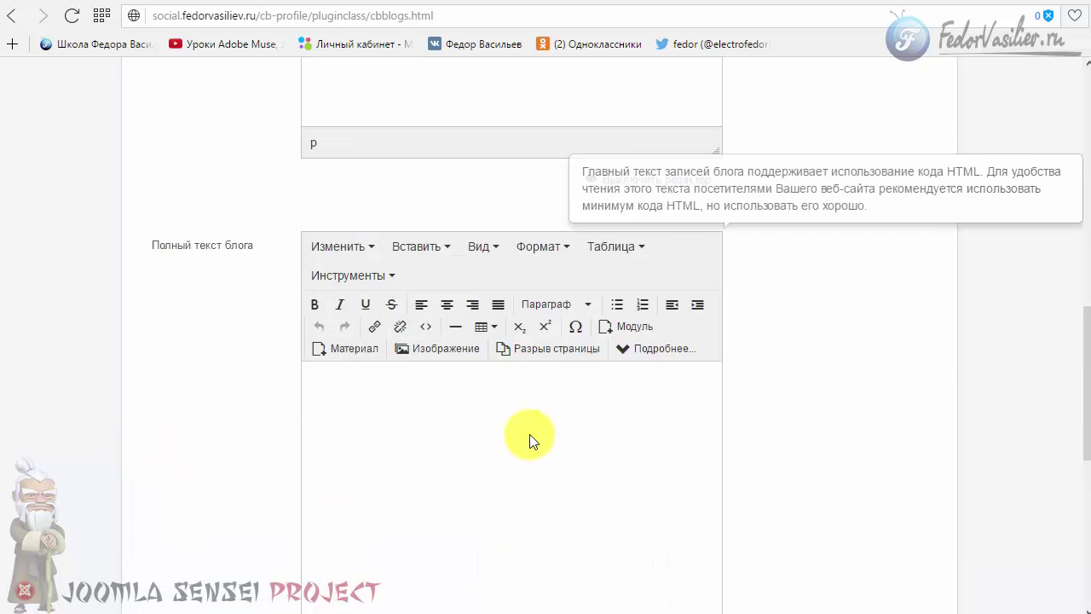
# Step: Enter "демо" as both the blog's title and its introductory text
pyautogui.click(425, 356)
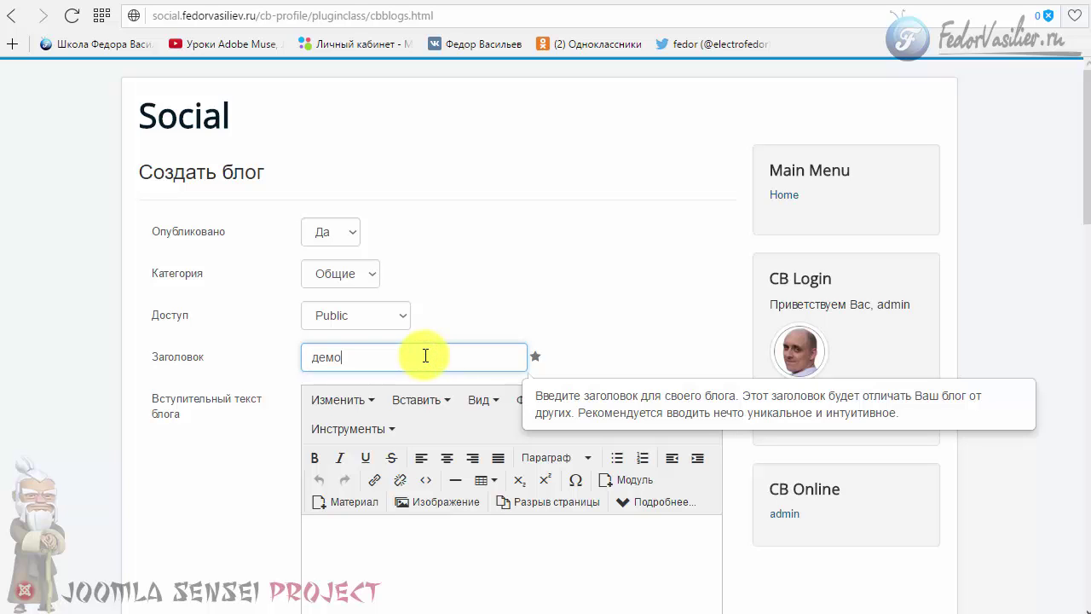
pyautogui.scroll(-3, 451, 357)
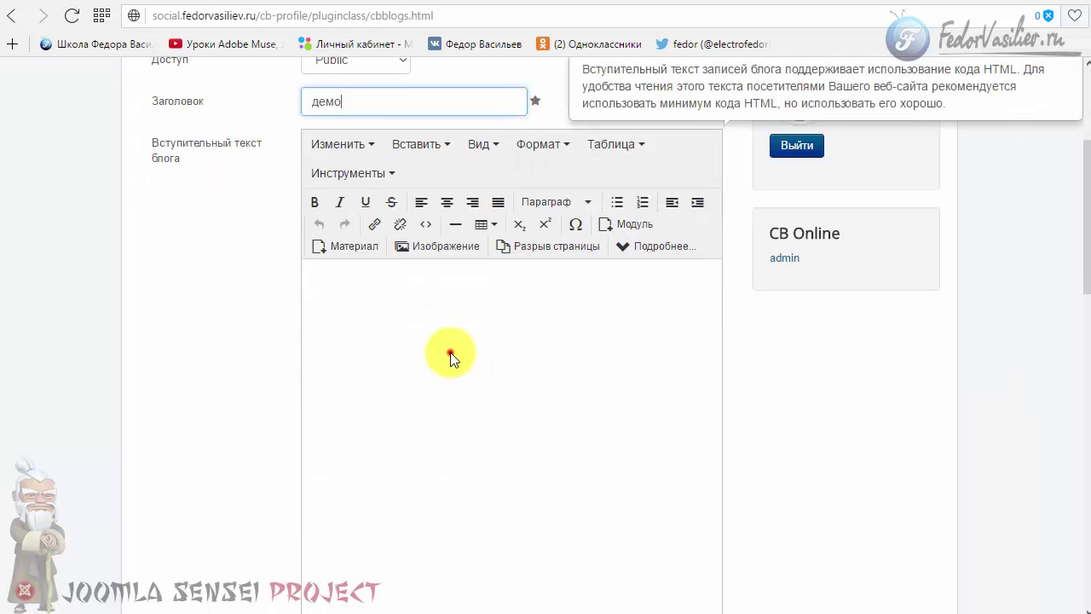
pyautogui.click(450, 354)
pyautogui.write('дем')
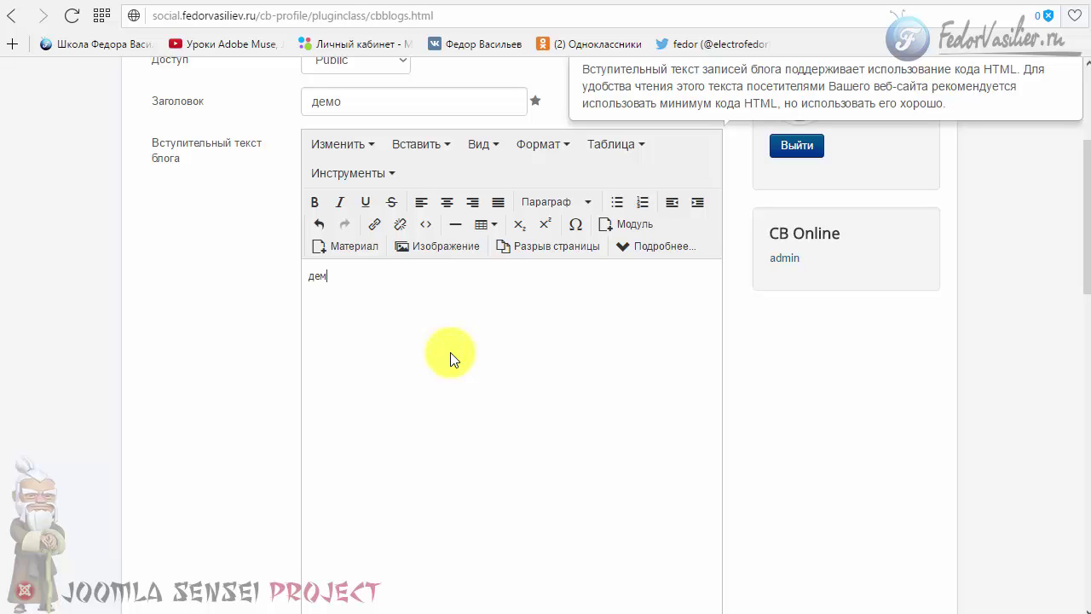
pyautogui.write('о')
# Step: Format the word "демо" in the blog's introductory text as bold and italic
pyautogui.moveTo(373, 270); pyautogui.dragTo(251, 253)
pyautogui.click(315, 202)
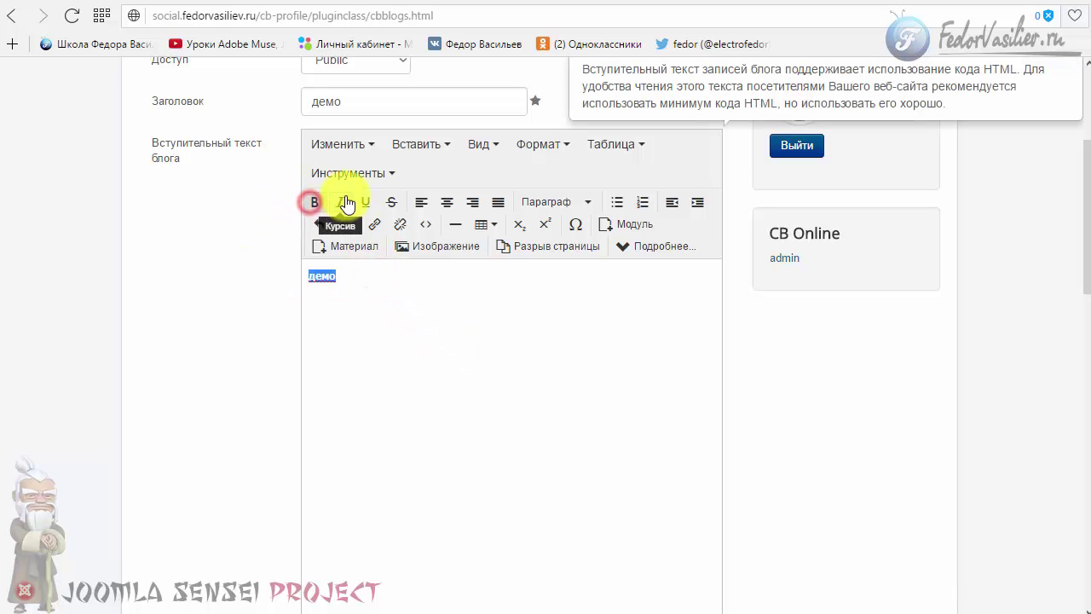
pyautogui.click(346, 202)
pyautogui.click(370, 277)
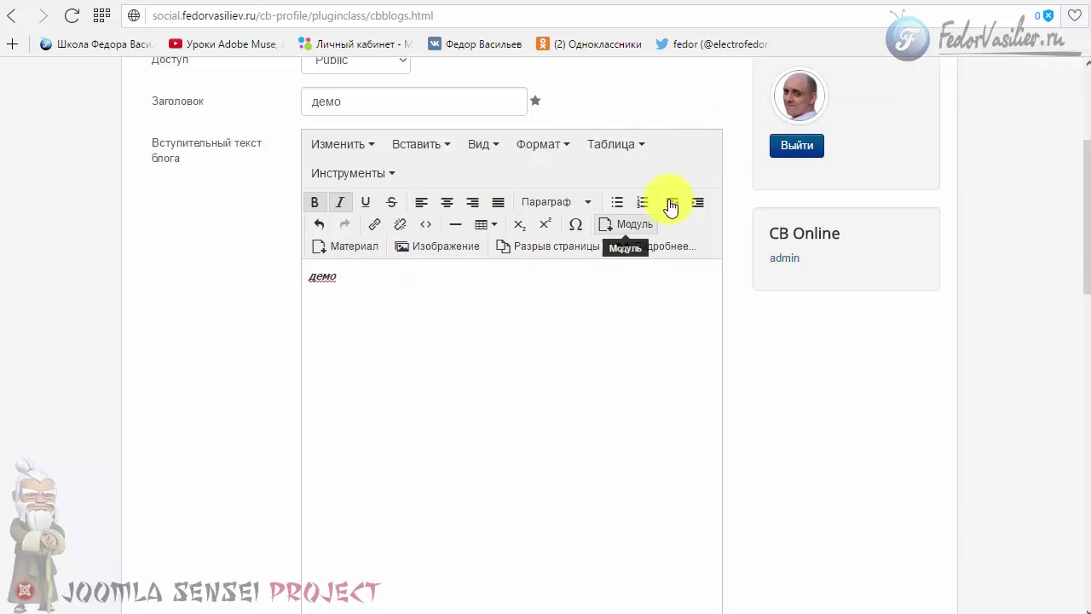
pyautogui.moveTo(418, 346)
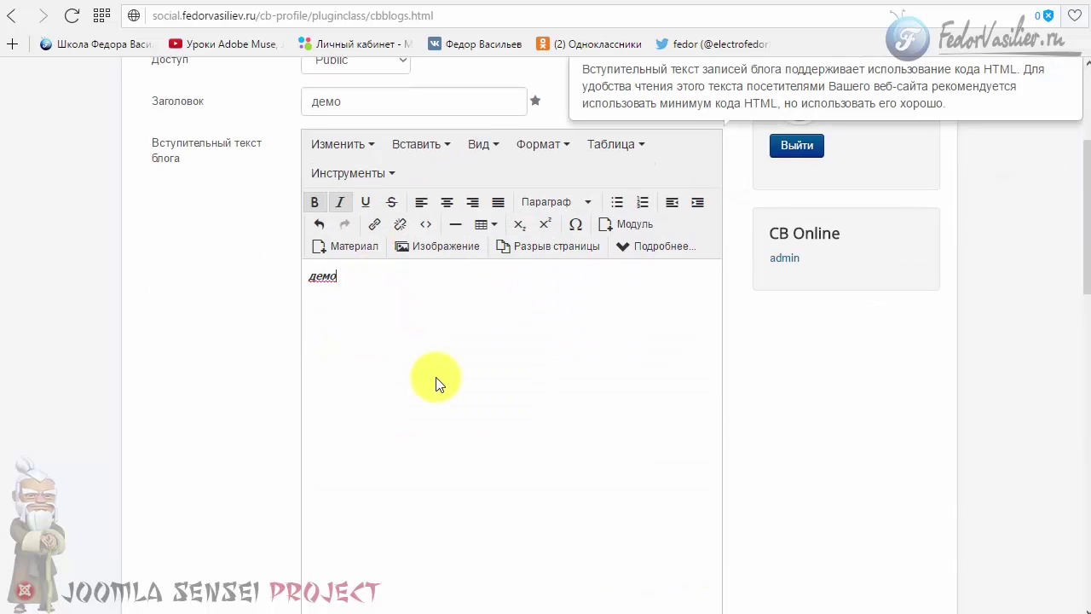
# Step: Save the new demo blog entry
pyautogui.scroll(-8, 419, 299)
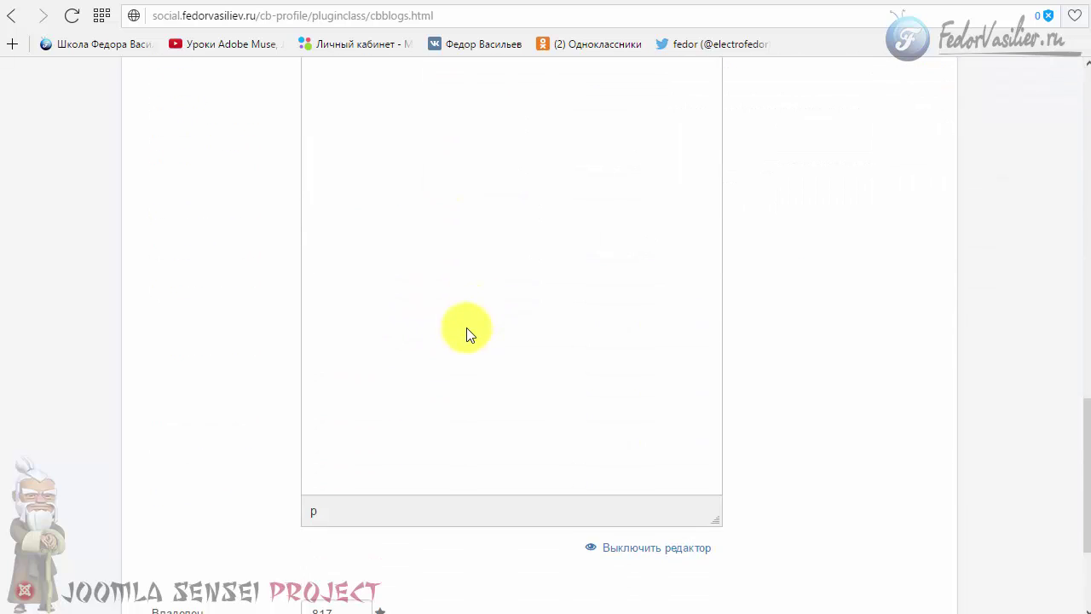
pyautogui.scroll(-3, 465, 333)
pyautogui.click(355, 464)
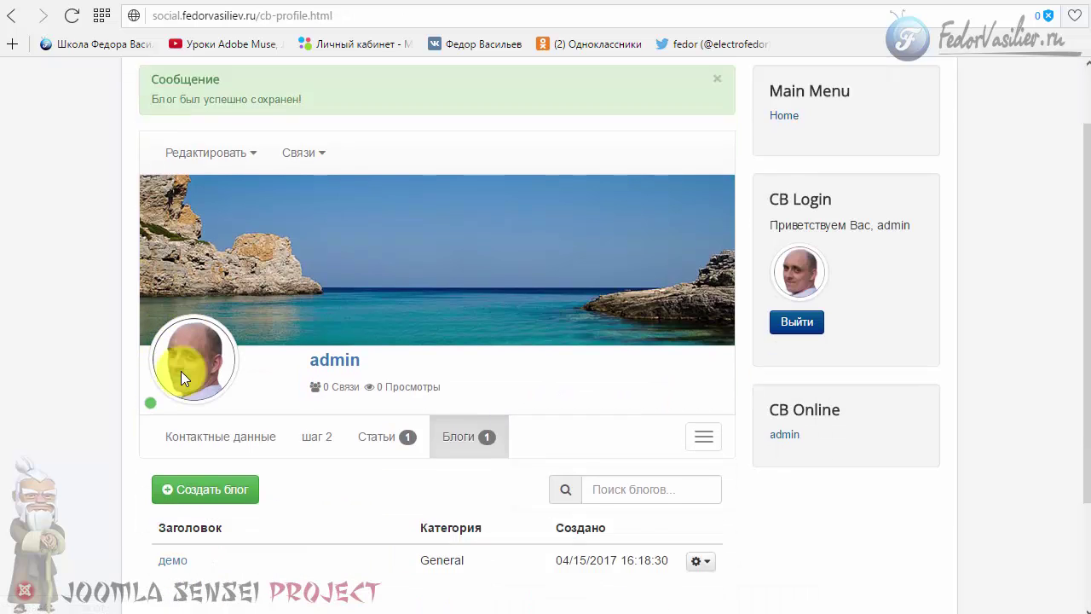
# Step: View the profile's Контактные данные section and return to its Блоги section
pyautogui.scroll(-3, 181, 371)
pyautogui.click(224, 283)
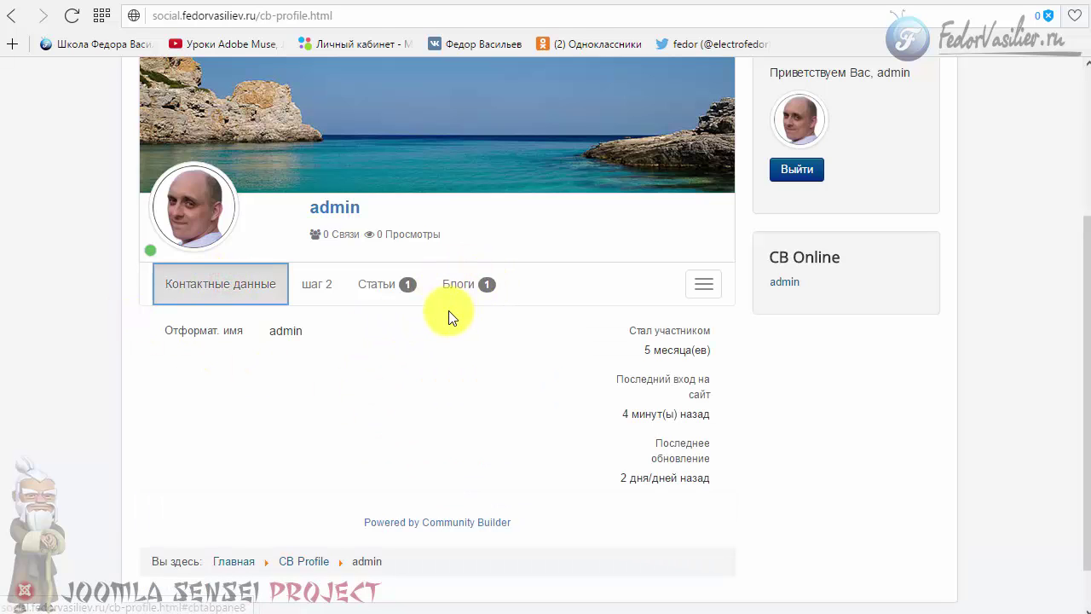
pyautogui.scroll(2, 449, 311)
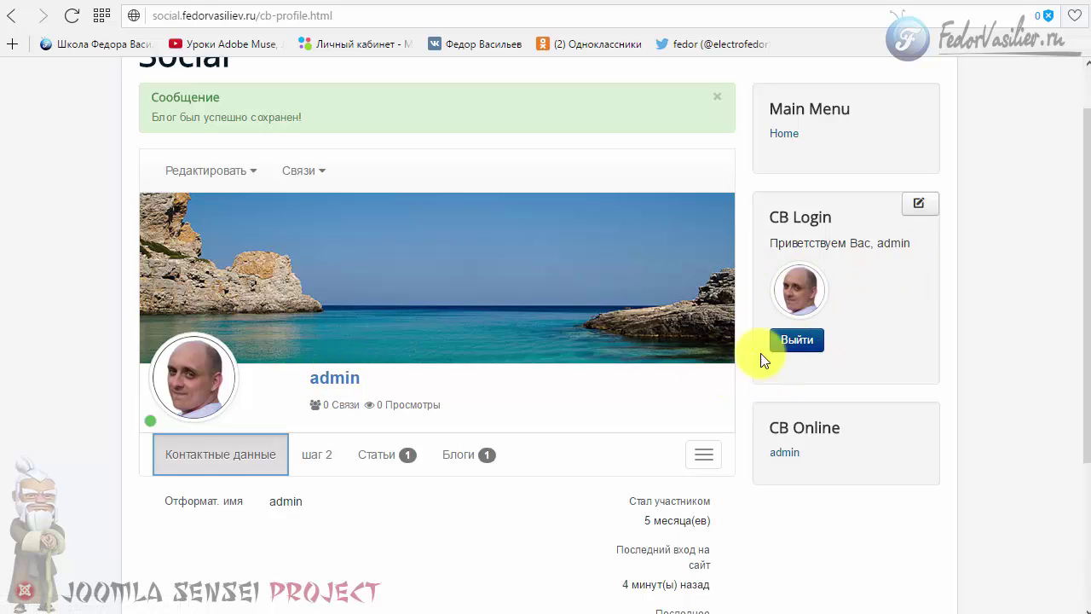
pyautogui.scroll(-3, 422, 368)
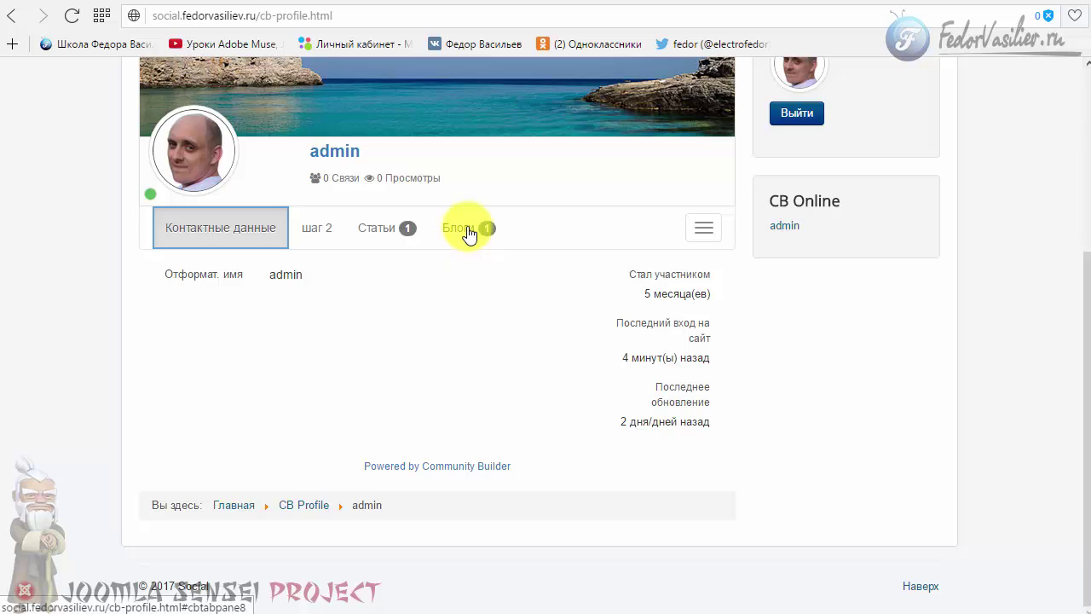
pyautogui.click(458, 227)
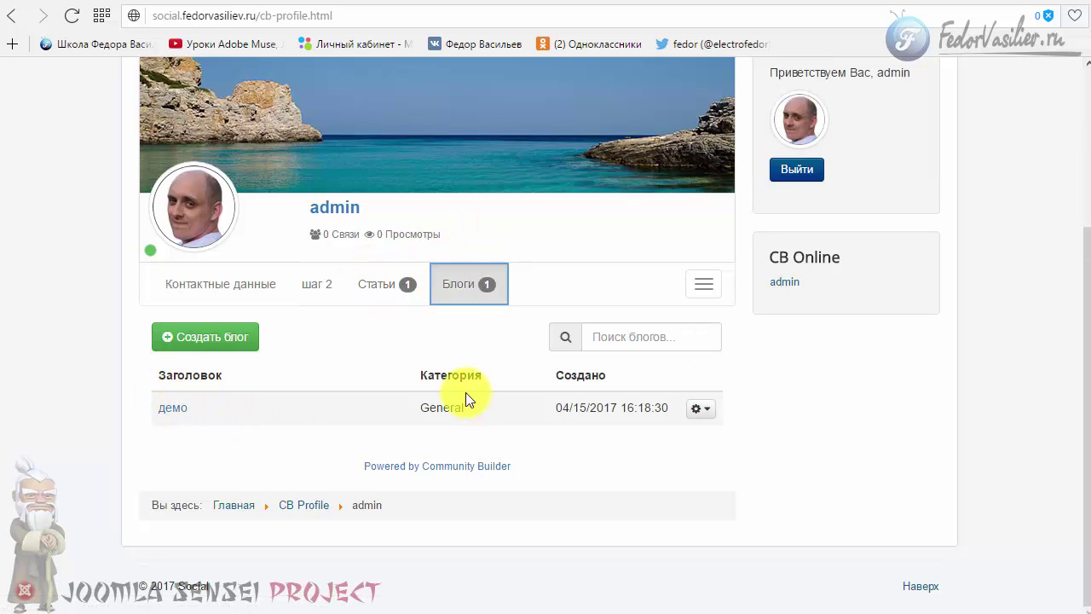
# Step: Open the "демо" blog entry, check its formatted introductory text, and go back to the profile
pyautogui.click(173, 410)
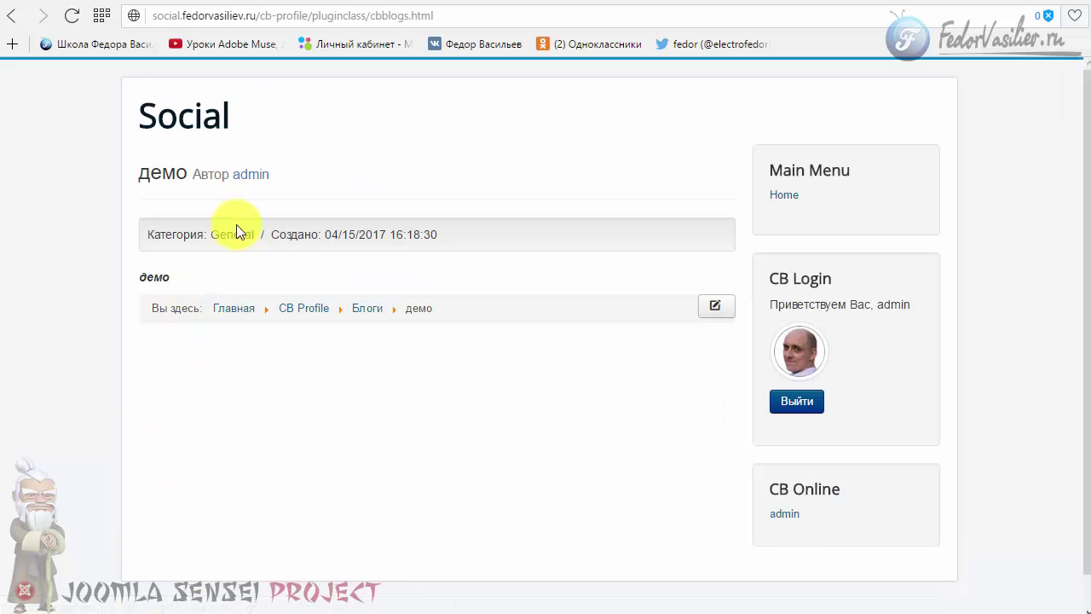
pyautogui.scroll(-1, 179, 281)
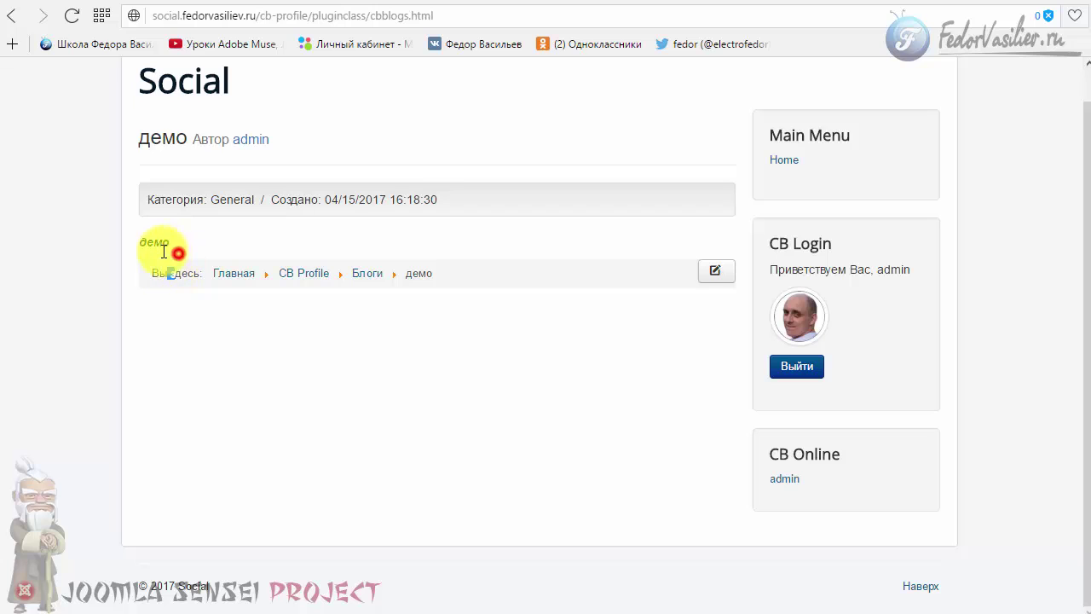
pyautogui.moveTo(164, 252); pyautogui.dragTo(138, 242)
pyautogui.click(151, 297)
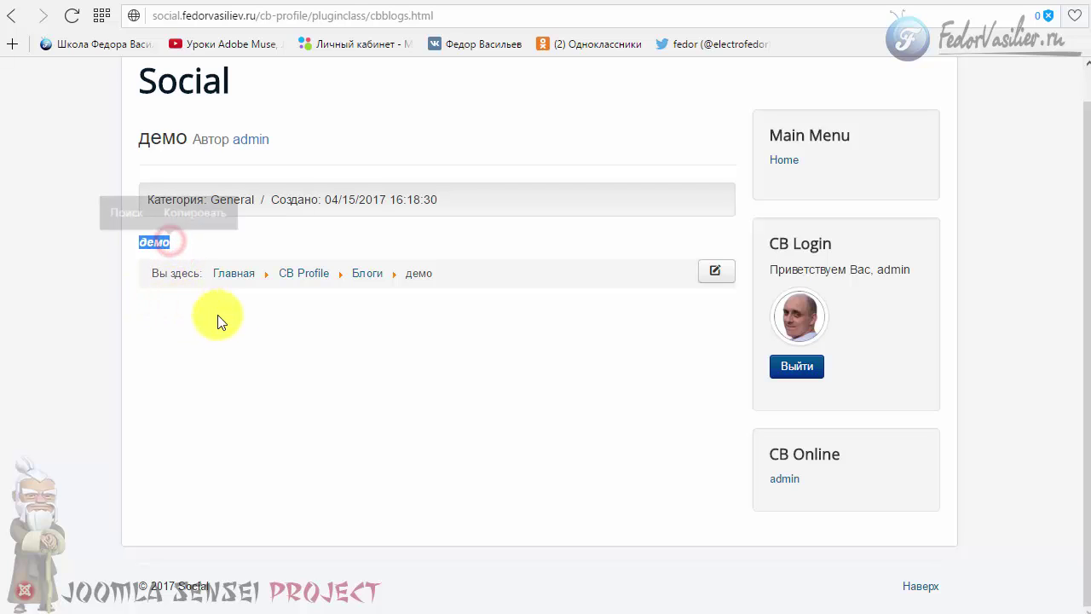
pyautogui.click(231, 322)
pyautogui.click(21, 24)
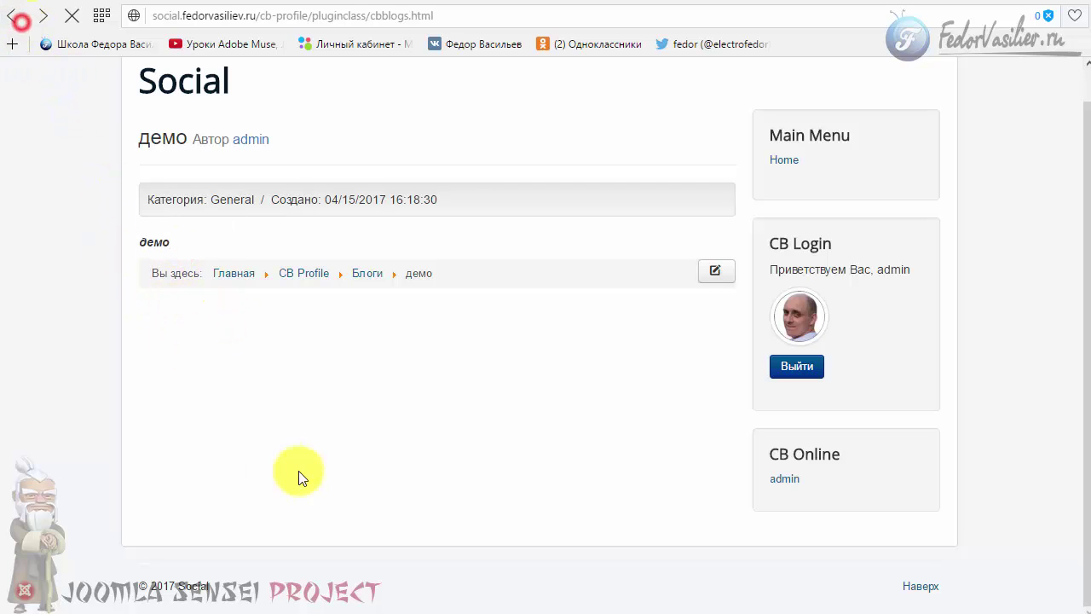
pyautogui.scroll(2, 529, 409)
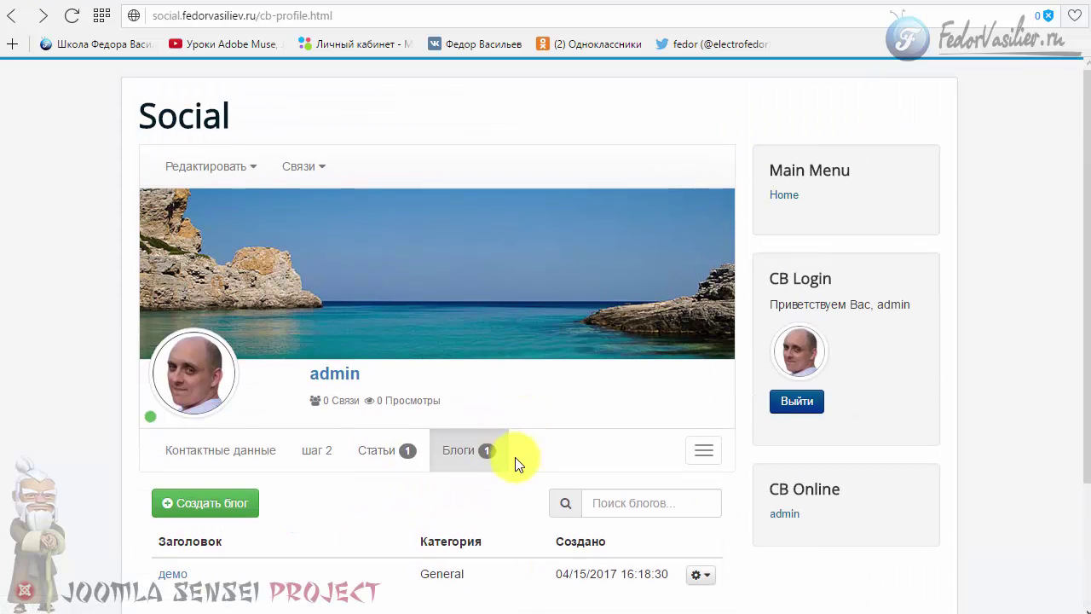
# Step: Switch to the Joomla administrator and open the Community Builder plugin manager from its control panel
pyautogui.click(818, 1)
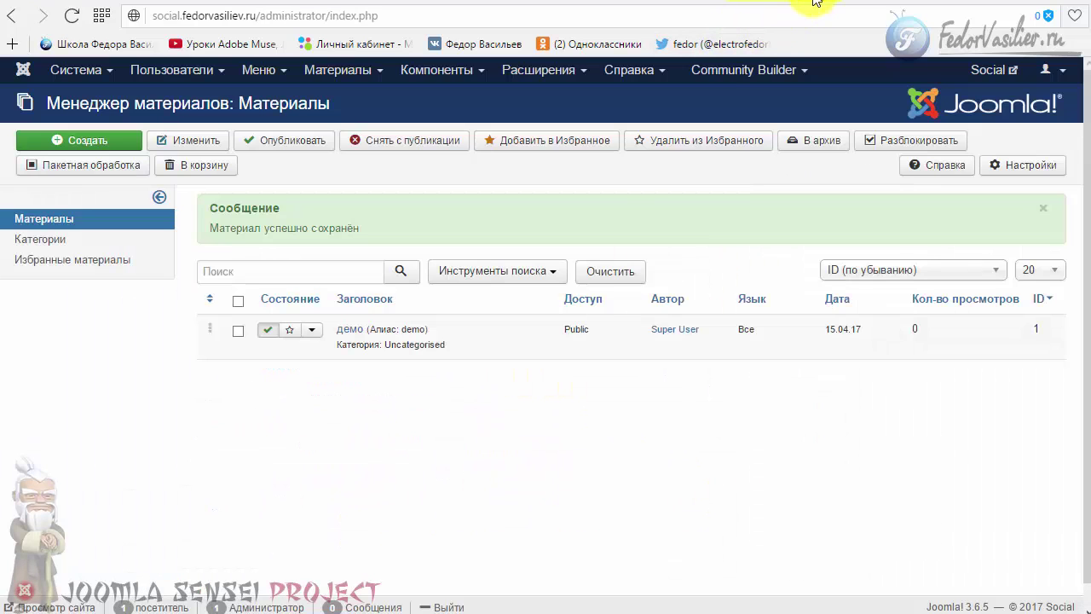
pyautogui.click(737, 70)
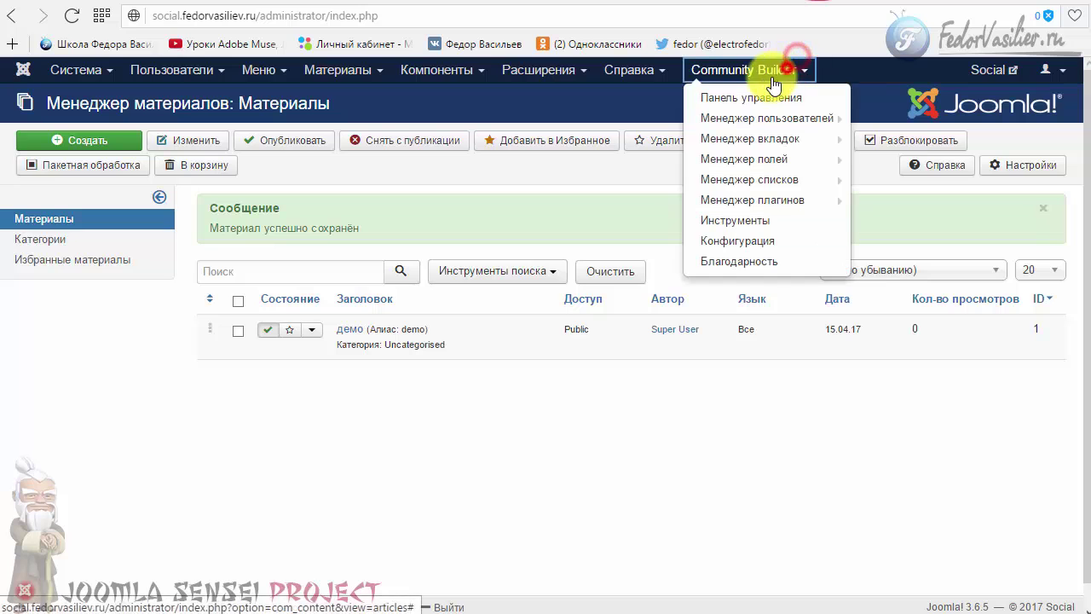
pyautogui.click(750, 99)
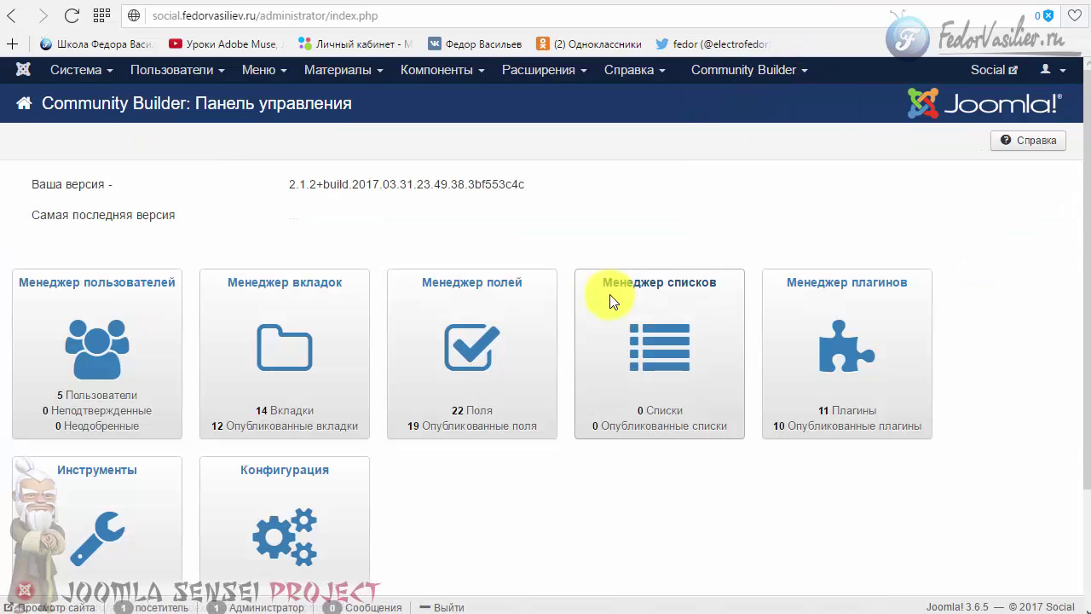
pyautogui.click(828, 344)
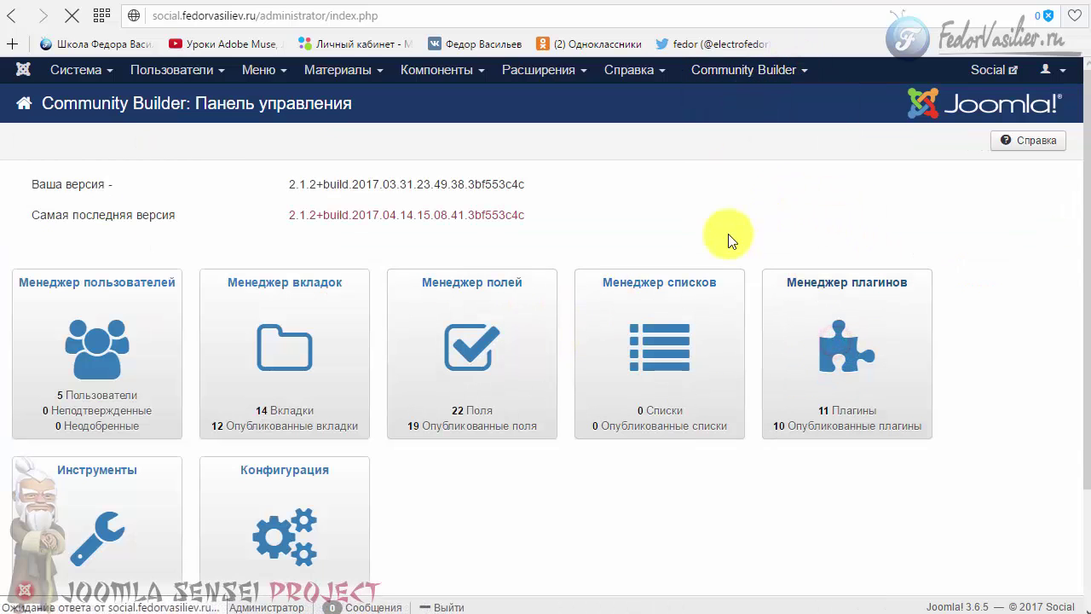
pyautogui.scroll(-4, 567, 281)
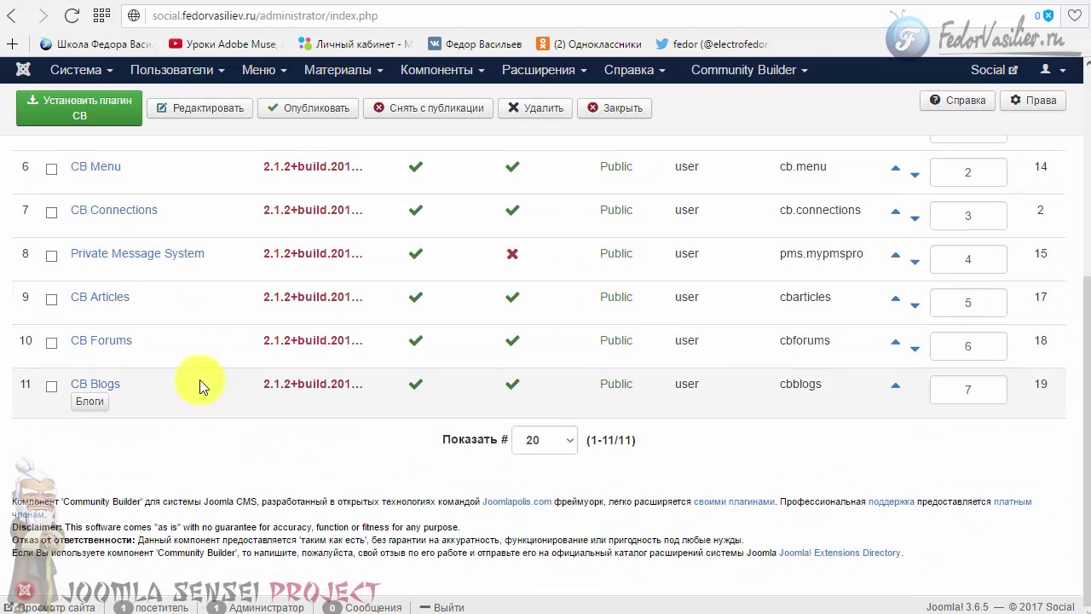
# Step: Unpublish the CB Articles plugin and reload the profile page on the site
pyautogui.moveTo(132, 298); pyautogui.dragTo(70, 298)
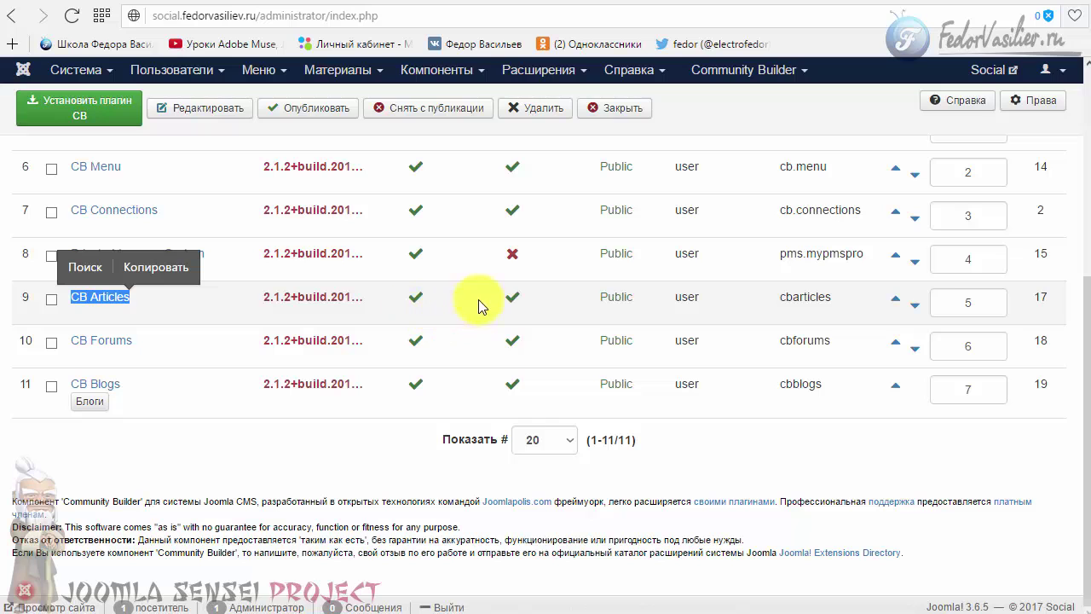
pyautogui.scroll(5, 513, 300)
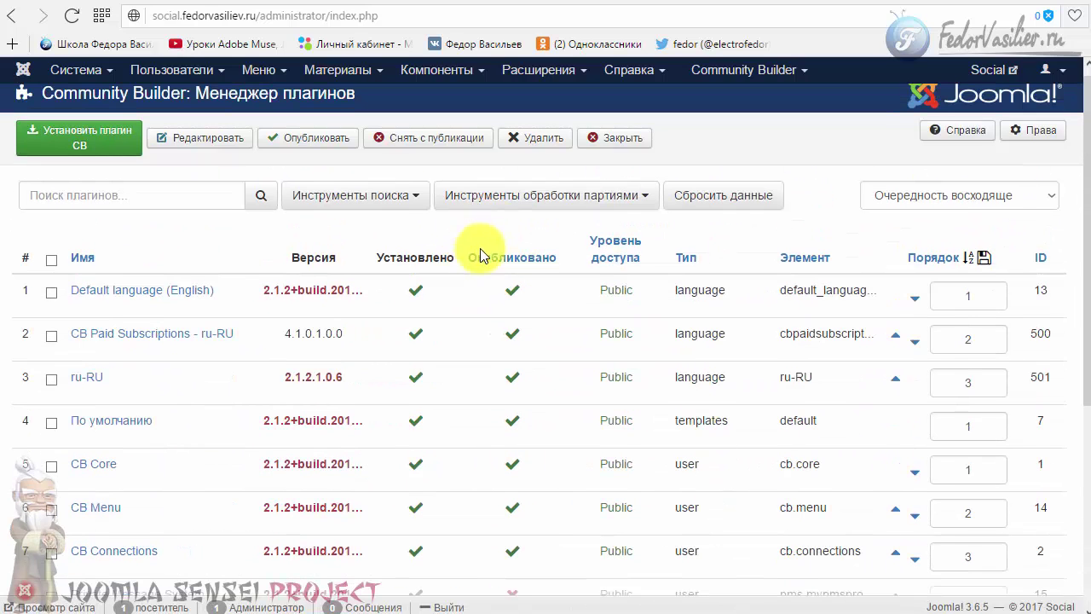
pyautogui.scroll(-5, 548, 256)
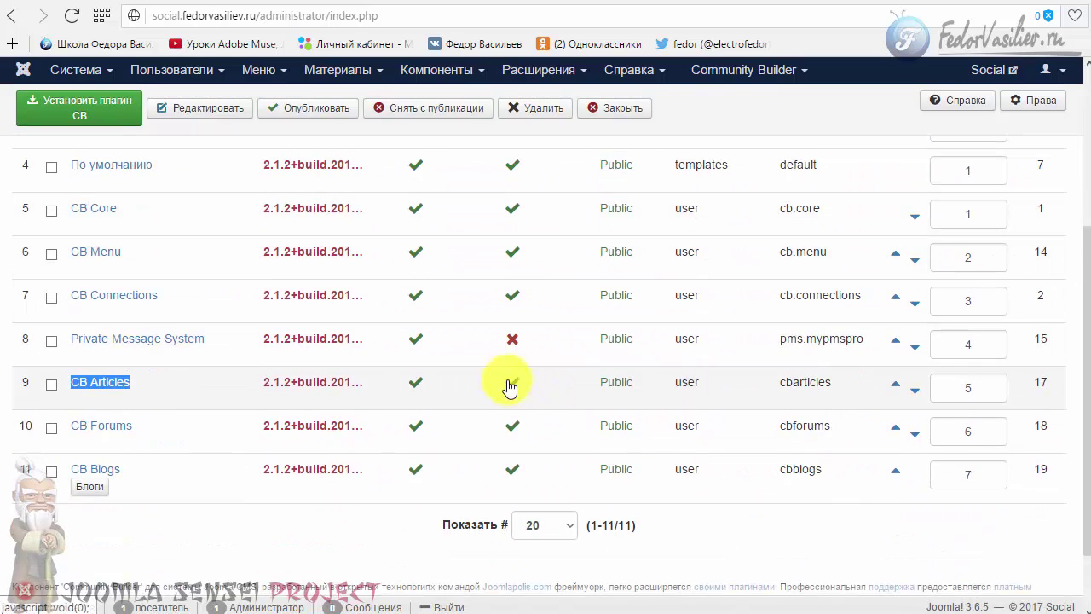
pyautogui.click(862, 3)
pyautogui.click(72, 16)
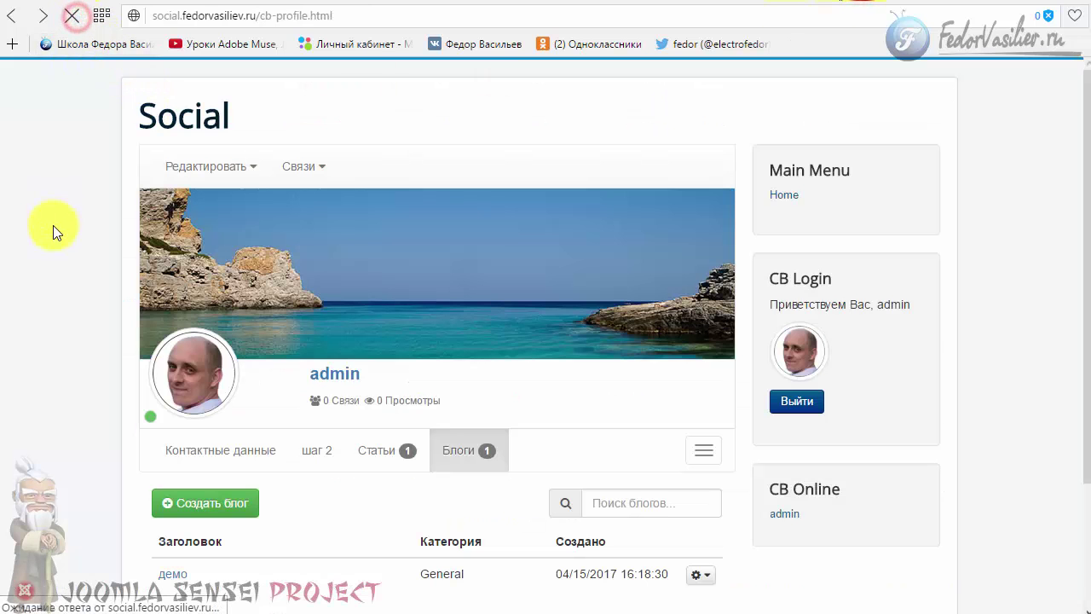
# Step: Return to the plugin manager, view the CB Blogs plugin's list of blogs, and go back to the plugin list
pyautogui.click(824, 9)
pyautogui.scroll(-5, 604, 434)
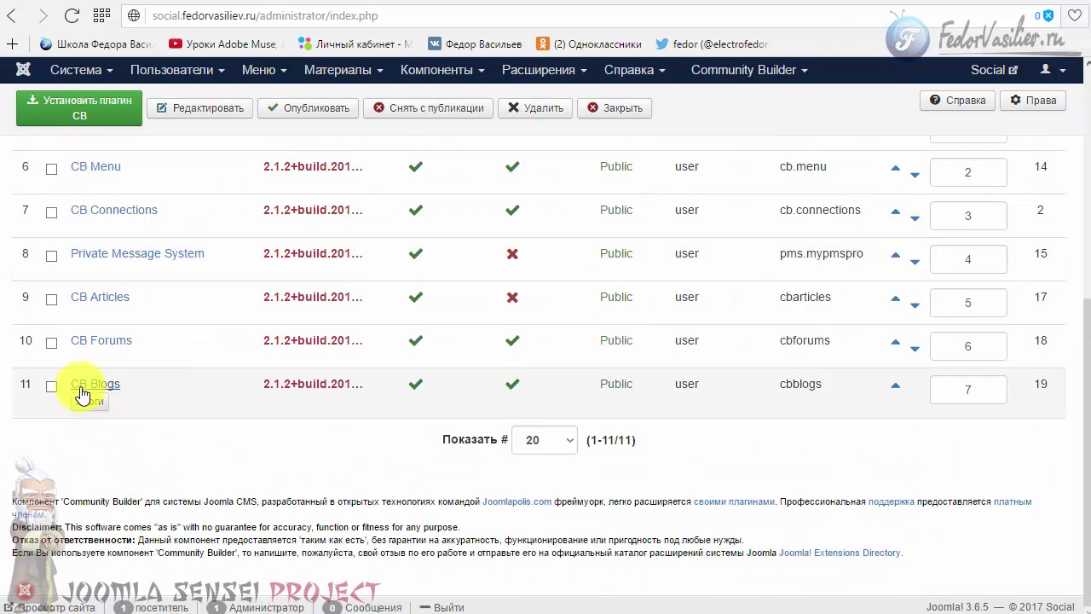
pyautogui.moveTo(126, 385); pyautogui.dragTo(96, 385)
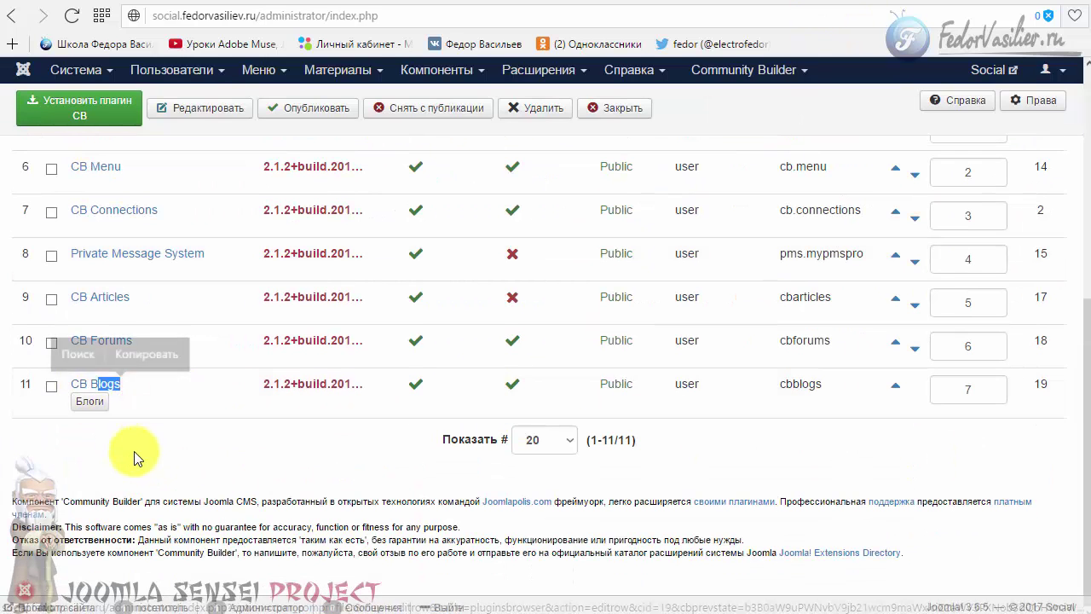
pyautogui.click(88, 401)
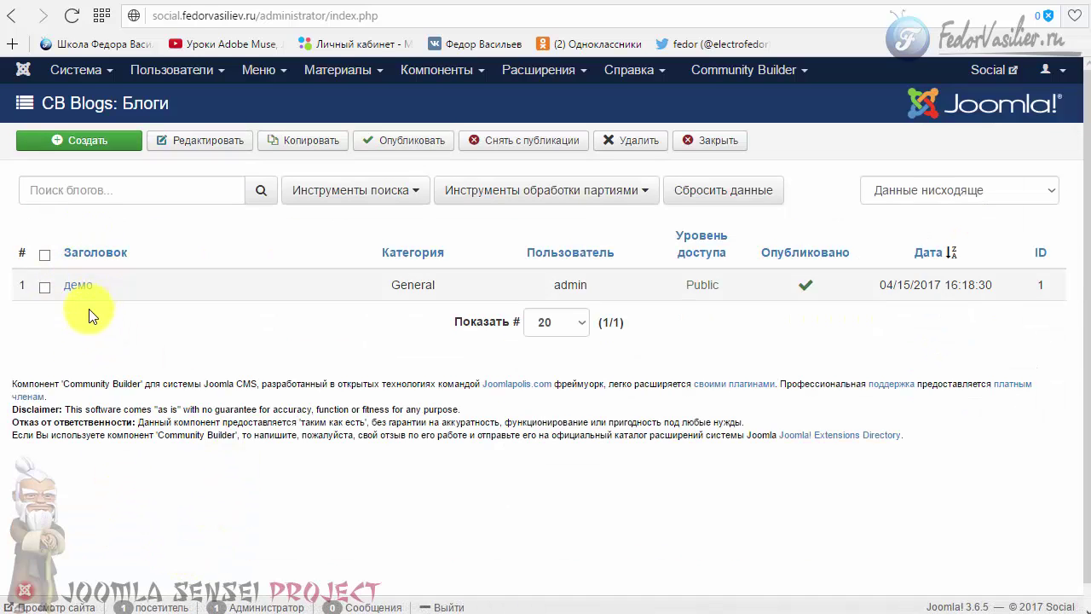
pyautogui.click(10, 19)
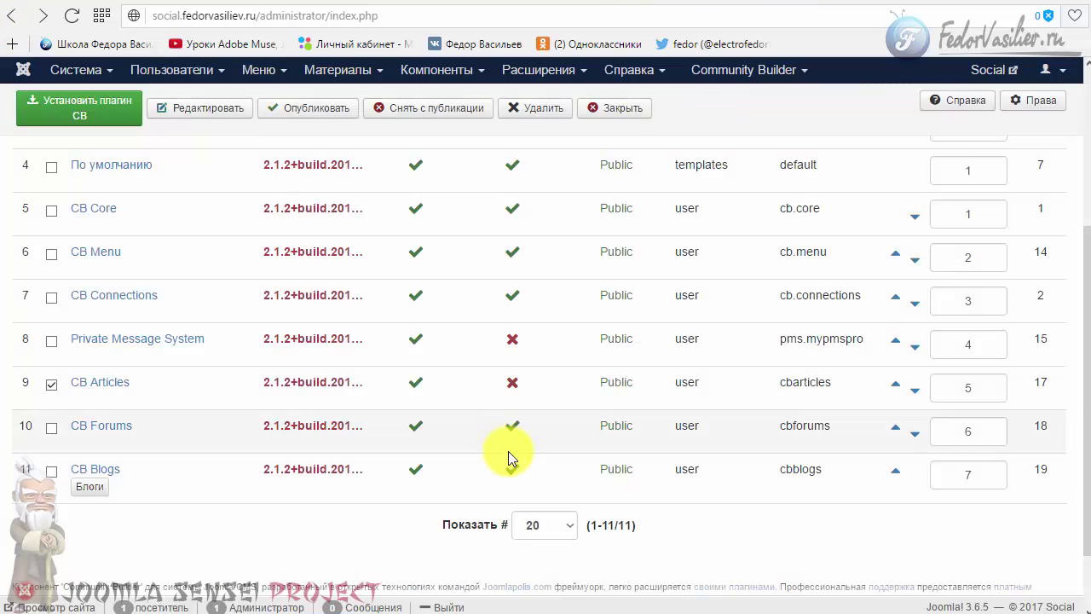
# Step: Open the CB Blogs plugin's parameters and examine the general Шаблон and Класс settings
pyautogui.click(97, 470)
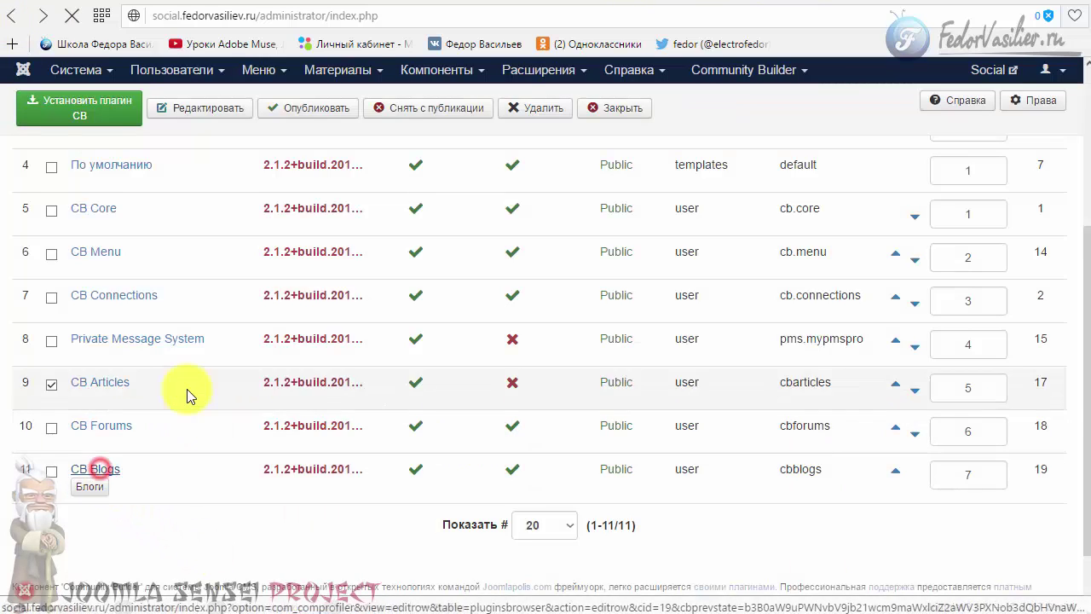
pyautogui.click(128, 232)
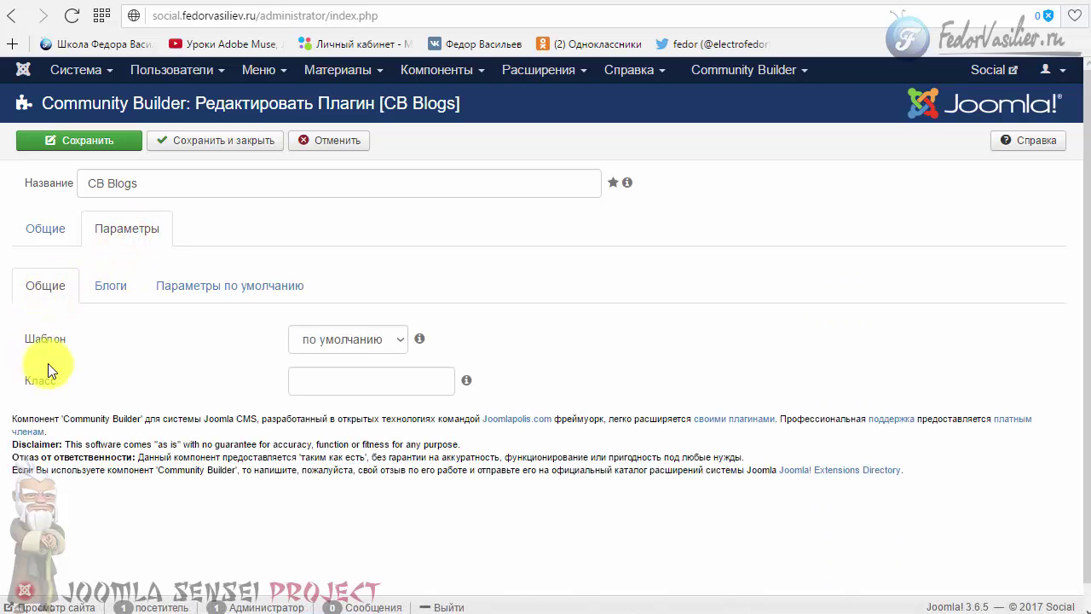
pyautogui.click(346, 348)
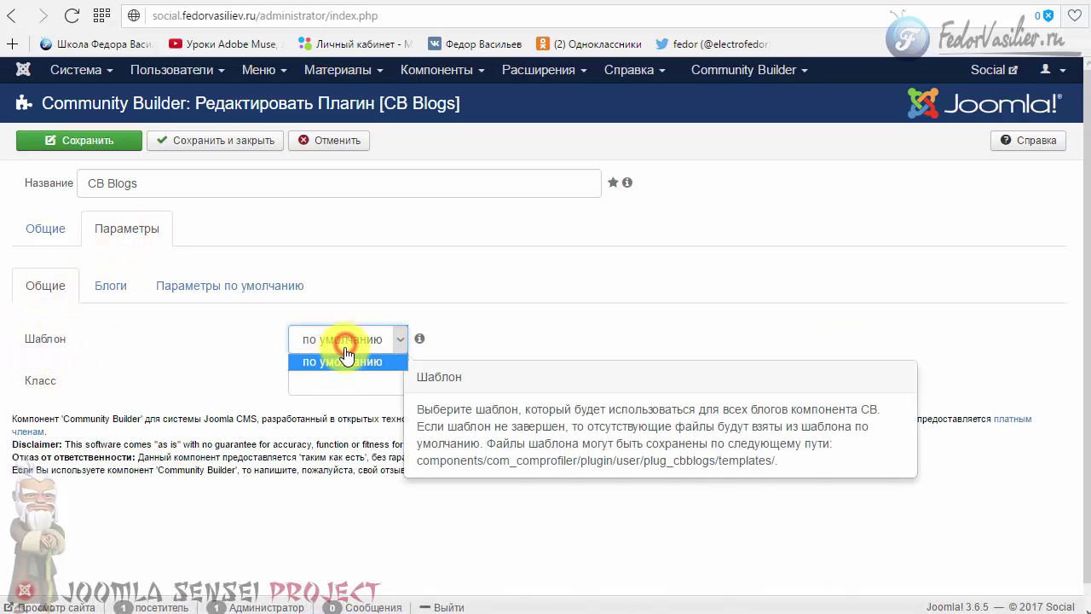
pyautogui.click(214, 363)
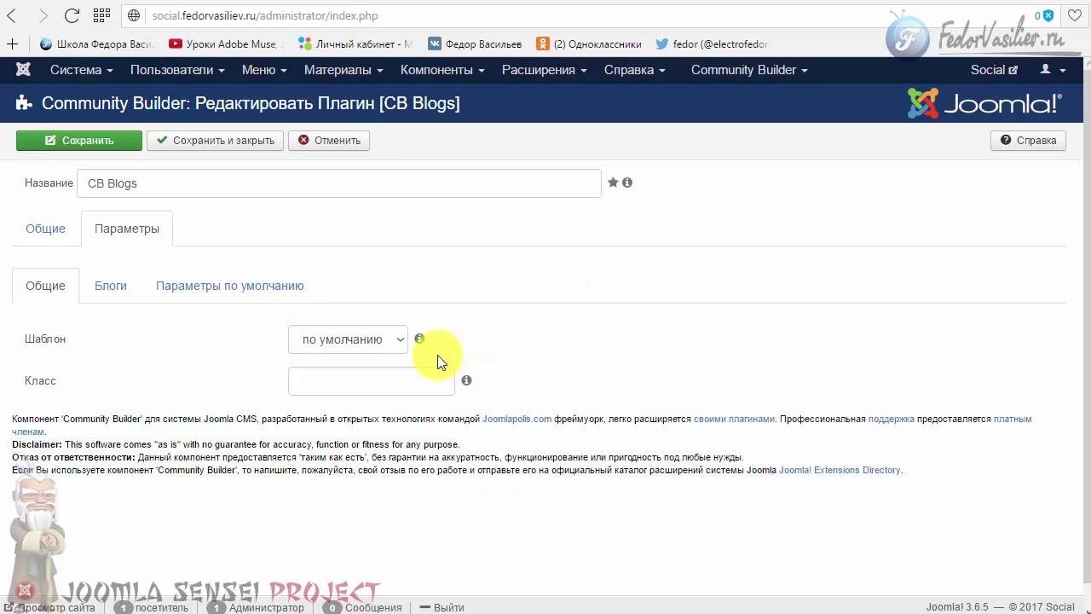
pyautogui.moveTo(340, 368)
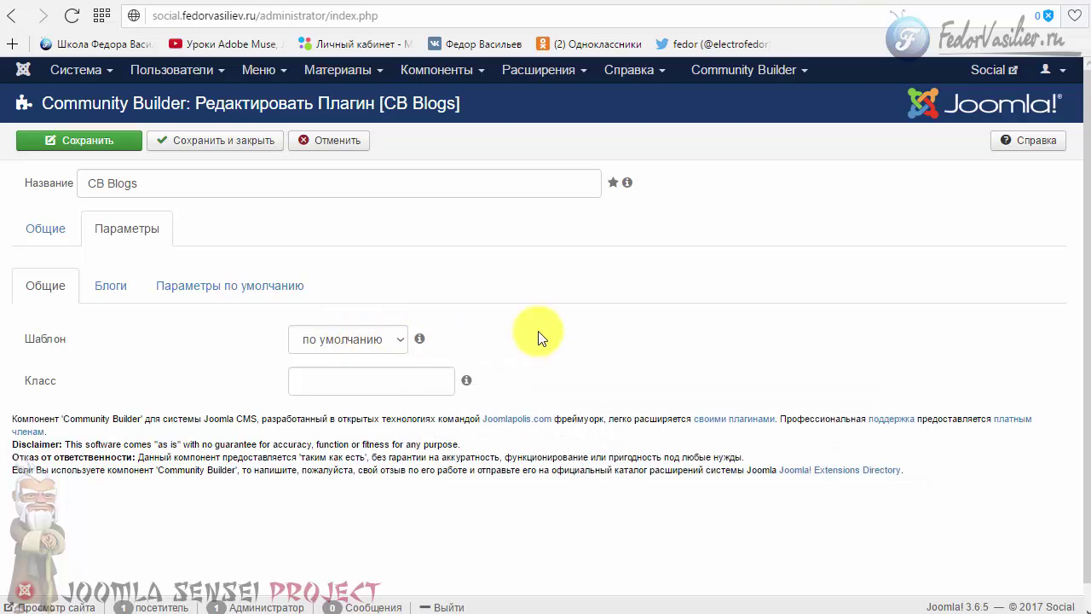
pyautogui.moveTo(328, 361)
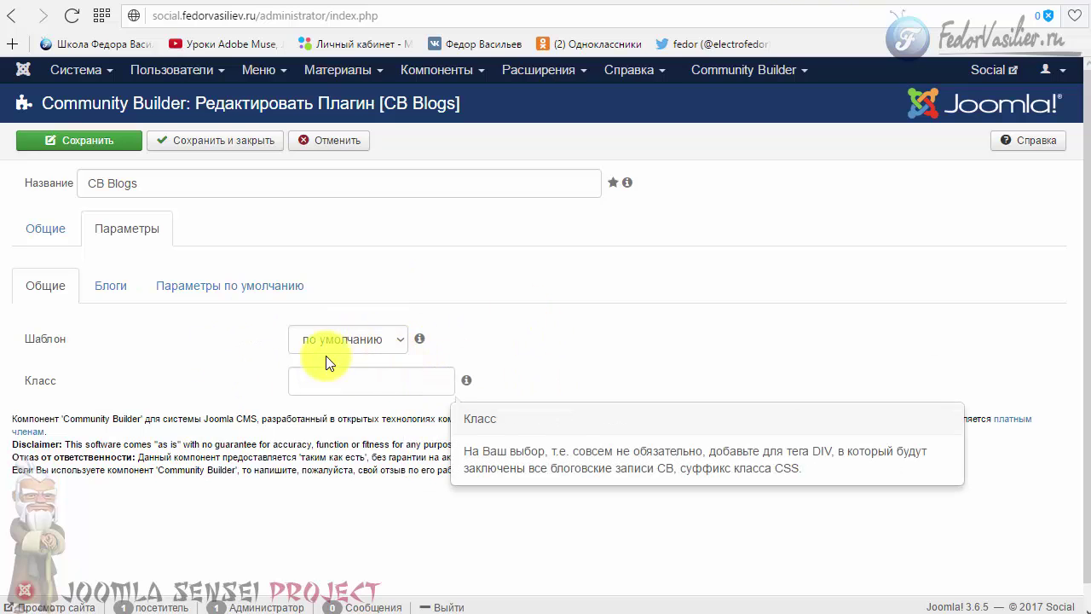
pyautogui.click(378, 339)
pyautogui.click(465, 333)
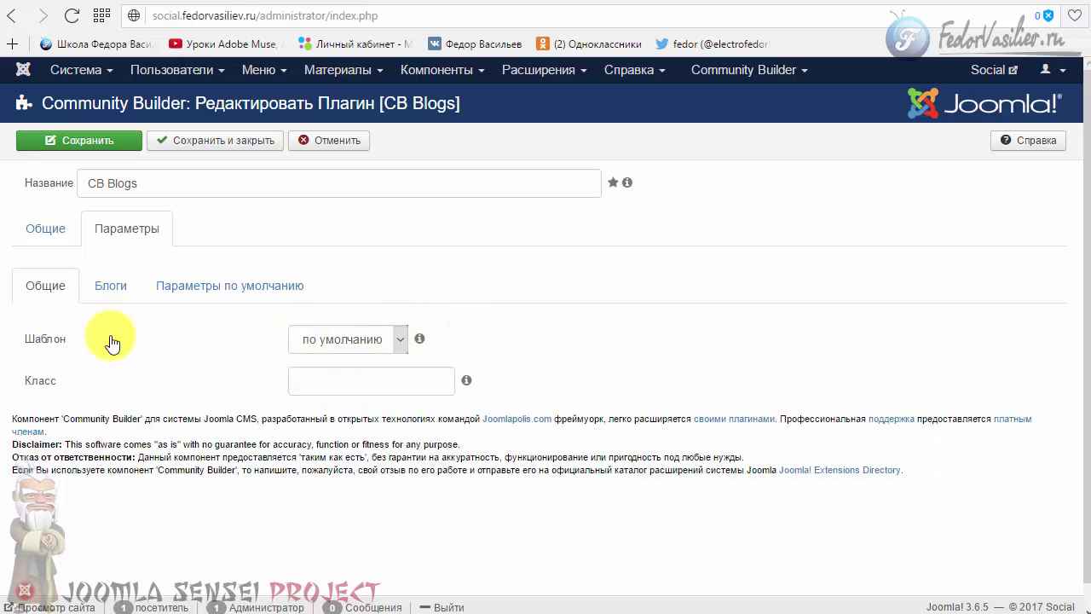
# Step: Examine the Модель and Режим settings in the CB Blogs plugin's blog parameters, and return to the profile page
pyautogui.click(108, 289)
pyautogui.scroll(-2, 173, 382)
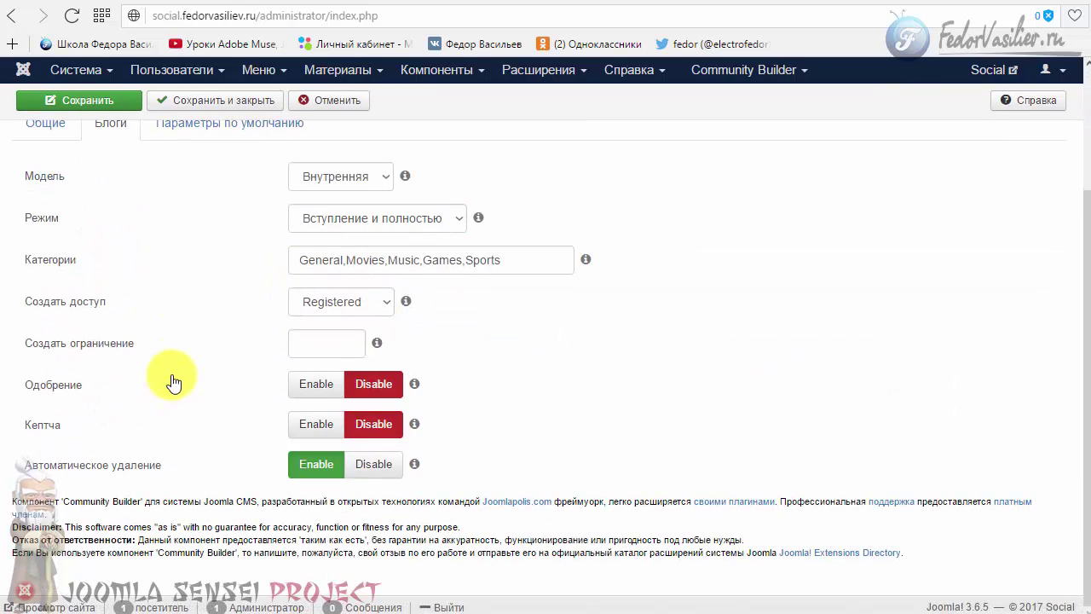
pyautogui.scroll(2, 102, 358)
pyautogui.click(307, 339)
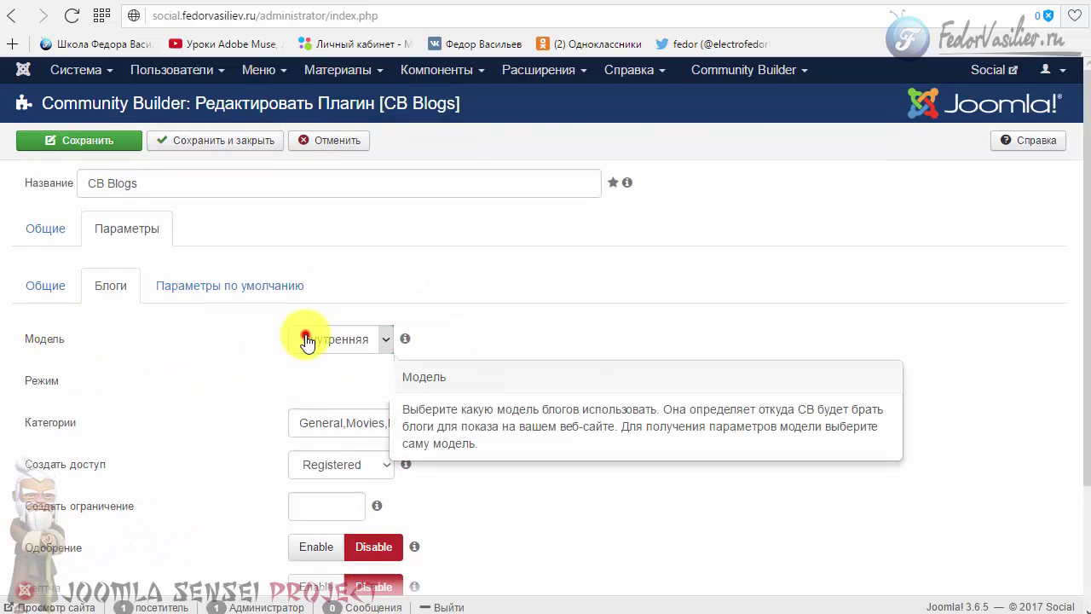
pyautogui.click(430, 336)
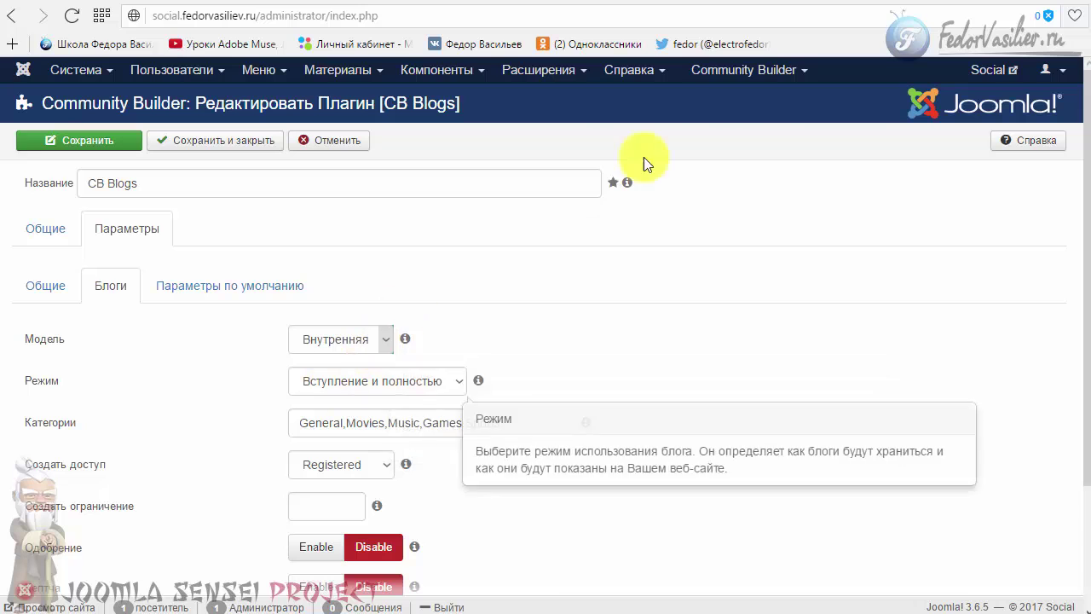
pyautogui.click(853, 2)
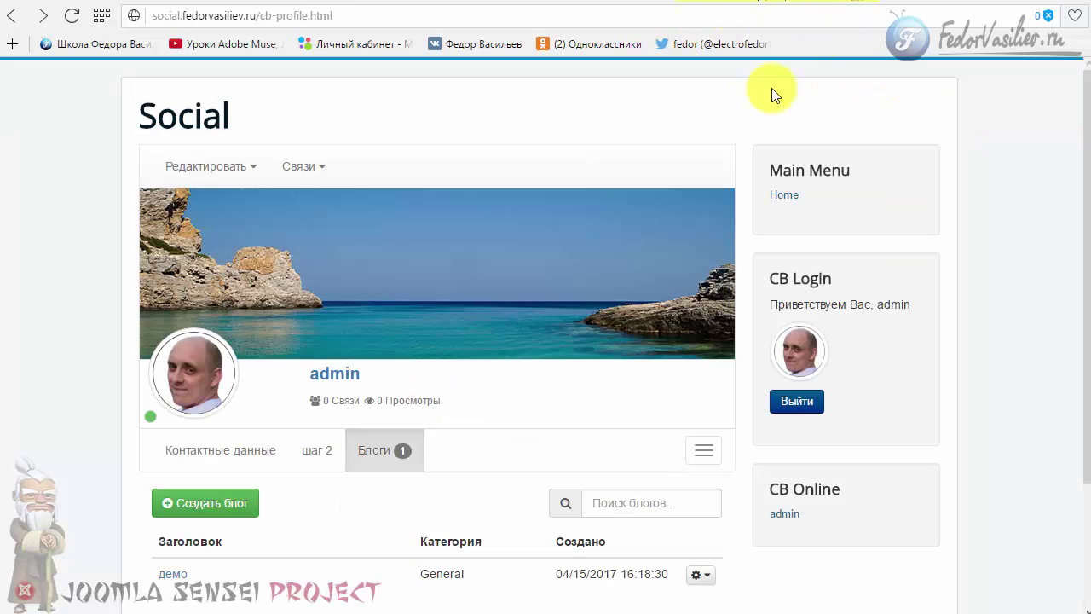
# Step: View the blog list on the profile page and return to the CB Blogs plugin's blog parameters
pyautogui.scroll(-2, 294, 314)
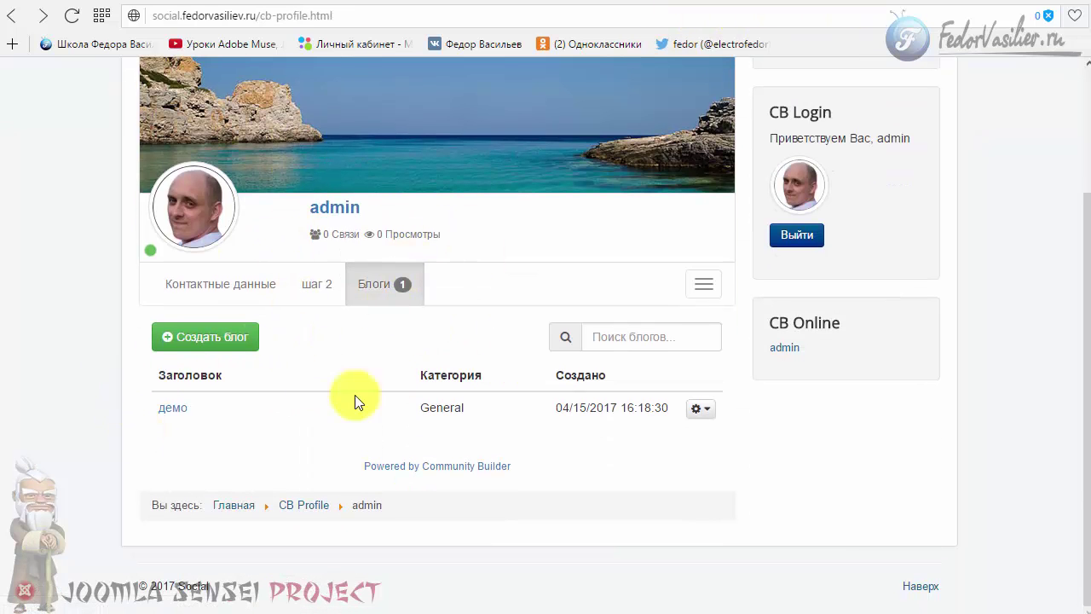
pyautogui.click(792, 5)
pyautogui.scroll(-1, 403, 301)
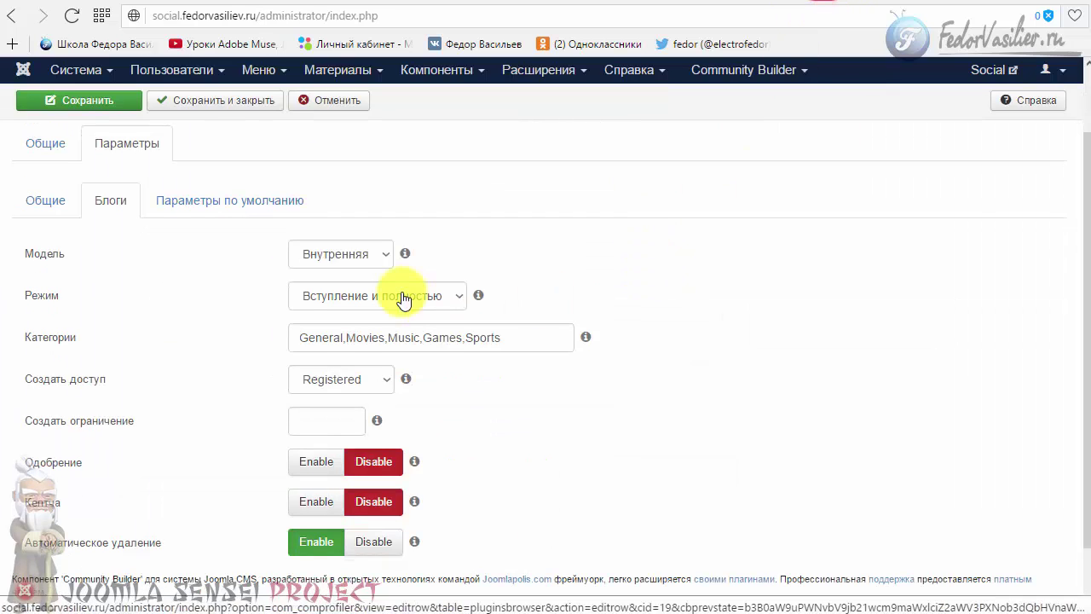
# Step: Set the blog Модель to Joomla and view the choices offered for Категория
pyautogui.click(365, 254)
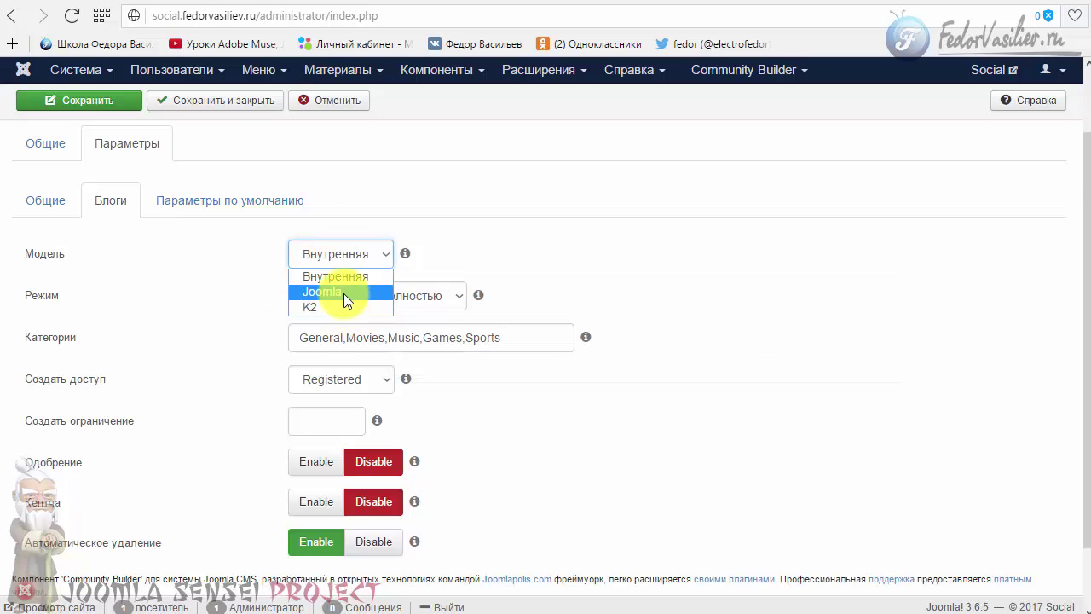
pyautogui.click(343, 293)
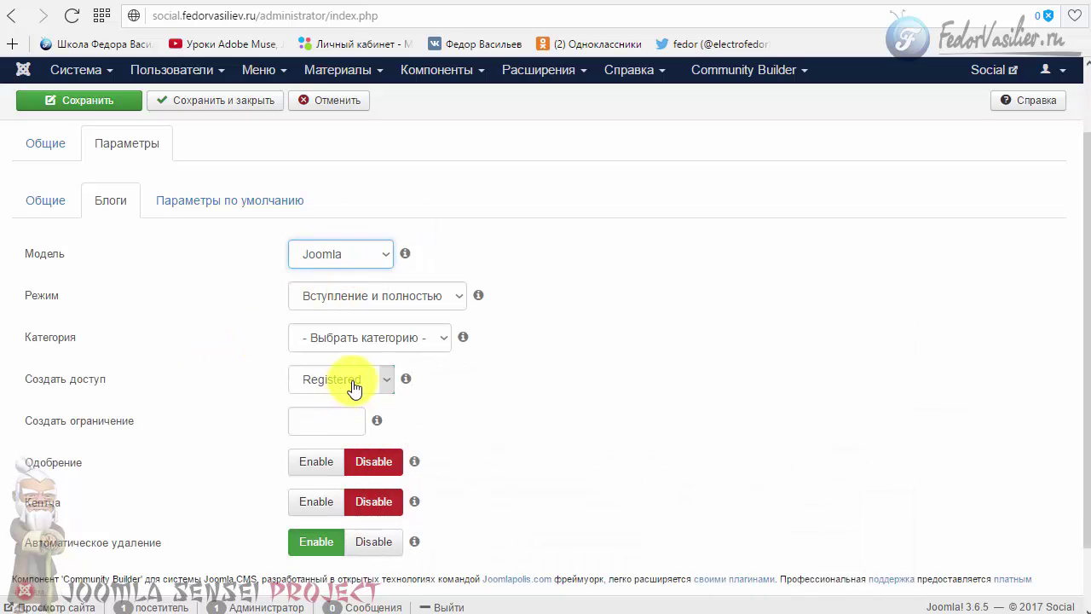
pyautogui.click(358, 382)
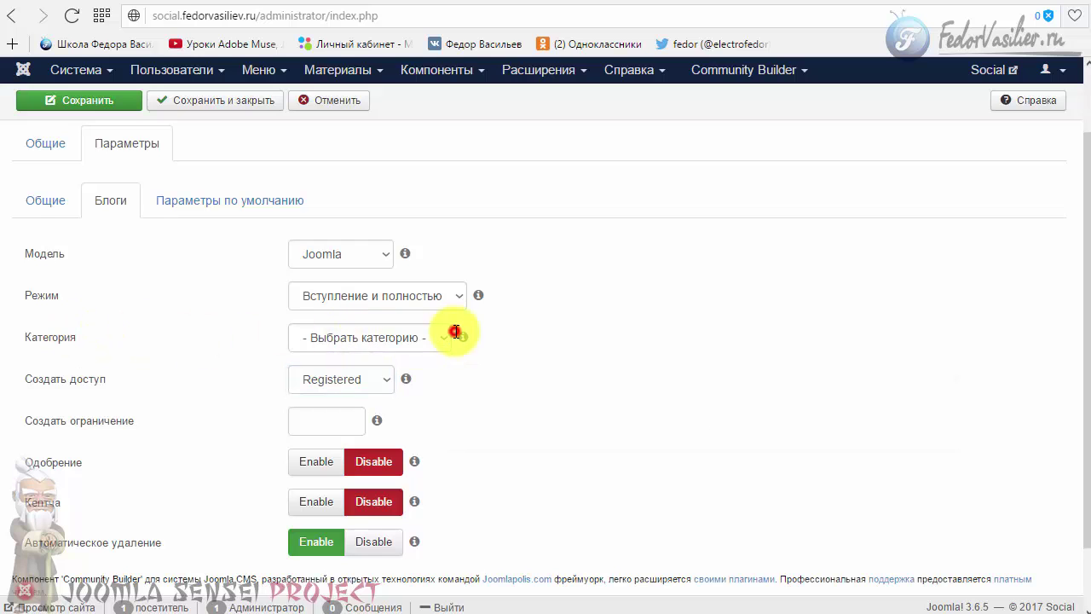
pyautogui.click(448, 336)
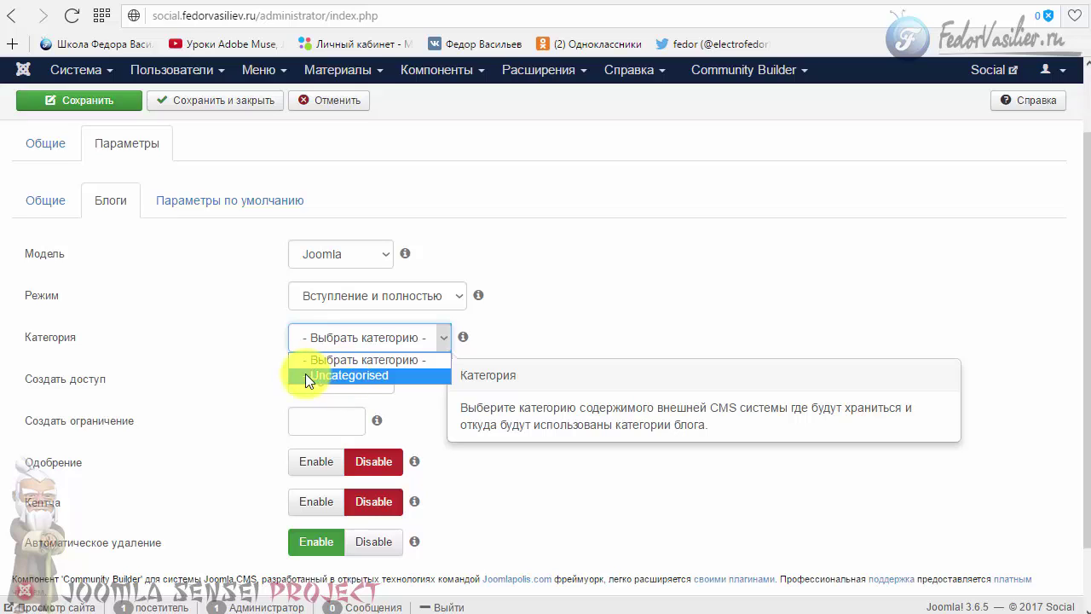
pyautogui.click(533, 336)
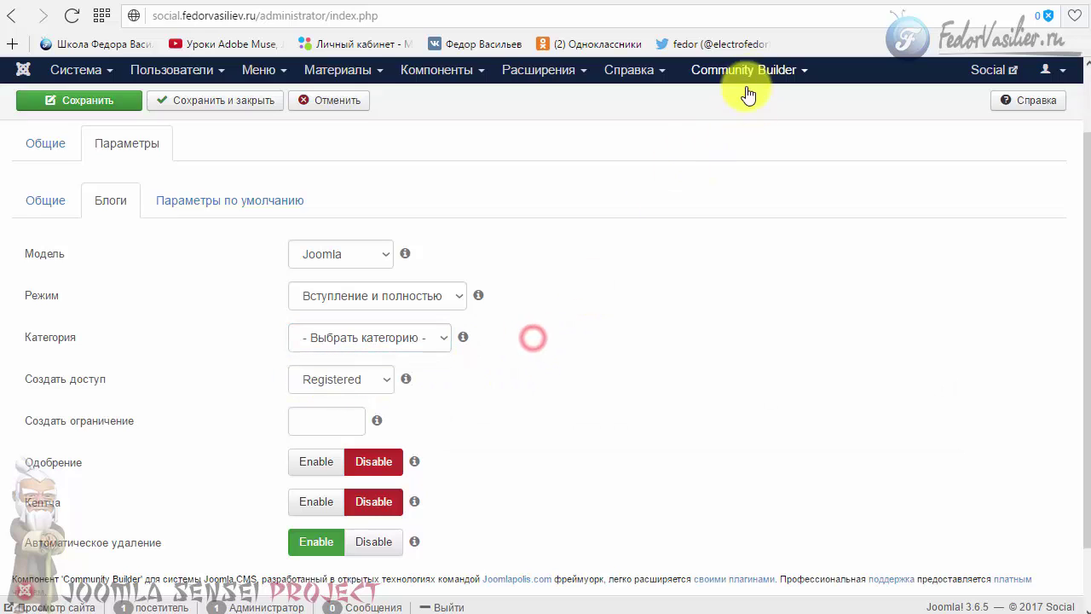
pyautogui.click(420, 350)
pyautogui.click(419, 351)
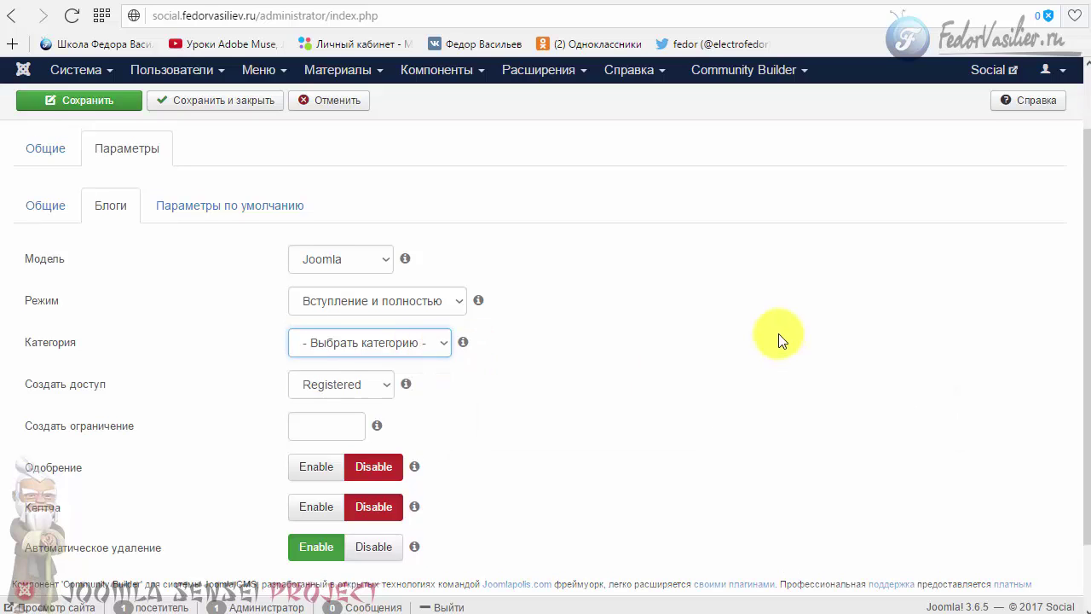
# Step: Look at where Joomla content categories are managed and created, and review the Категория choices in the blog parameters
pyautogui.scroll(1, 780, 341)
pyautogui.click(361, 75)
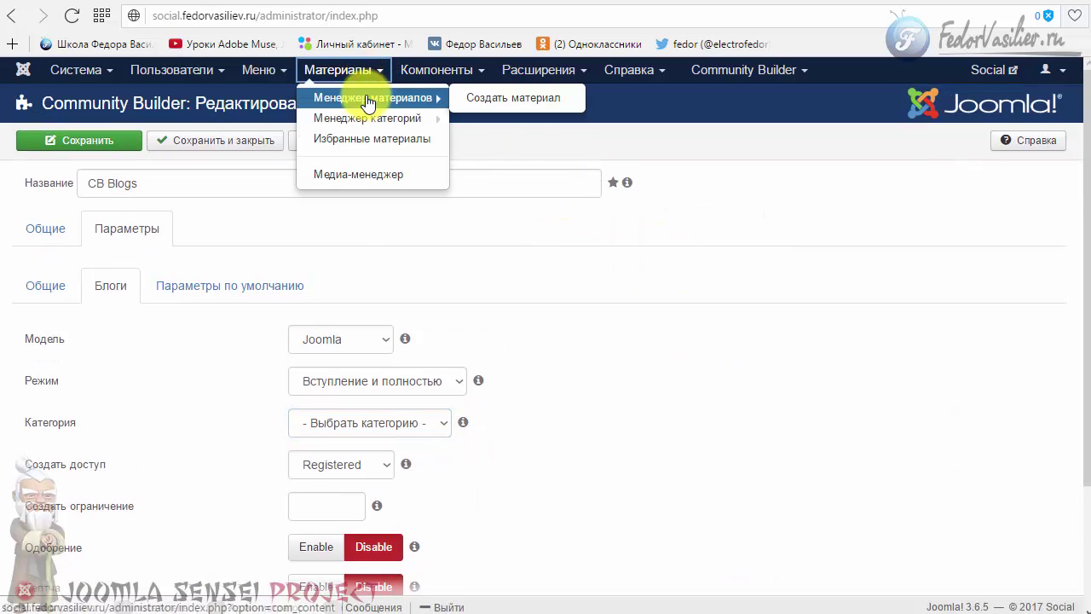
pyautogui.moveTo(368, 118)
pyautogui.click(751, 432)
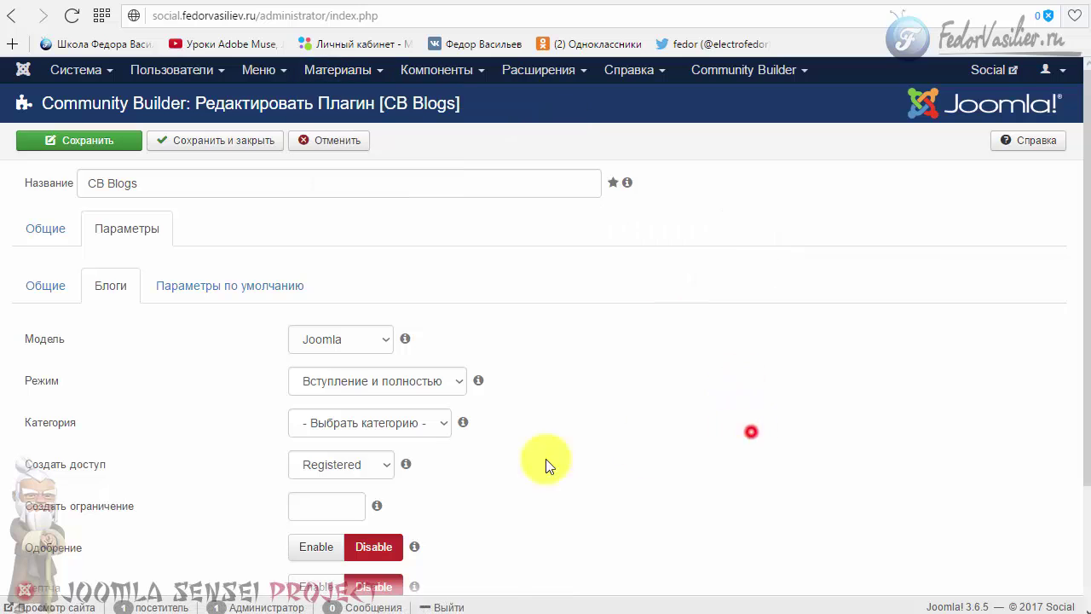
pyautogui.click(405, 426)
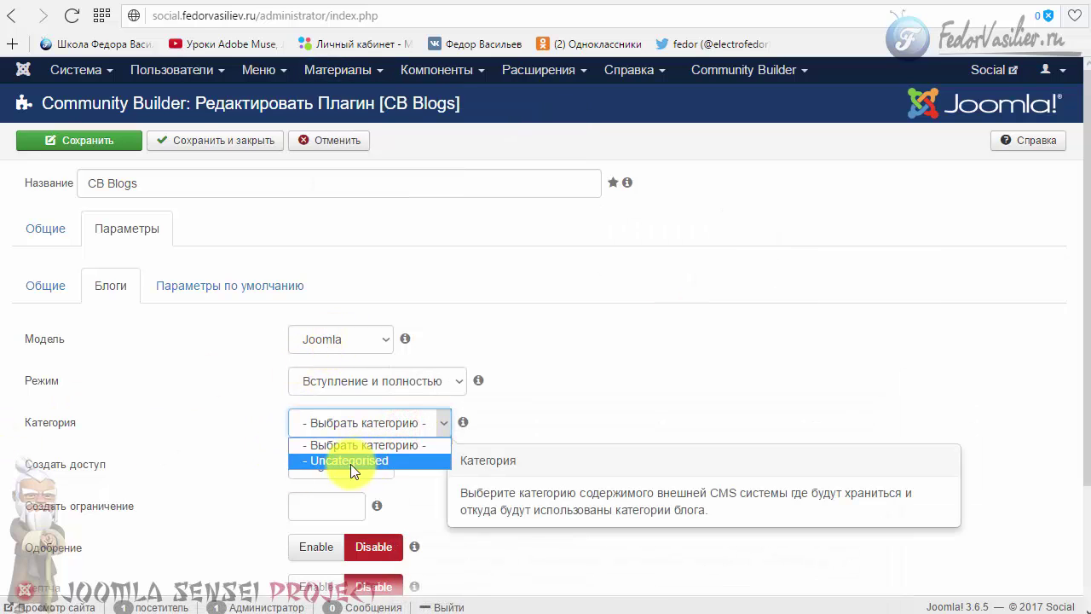
pyautogui.click(563, 400)
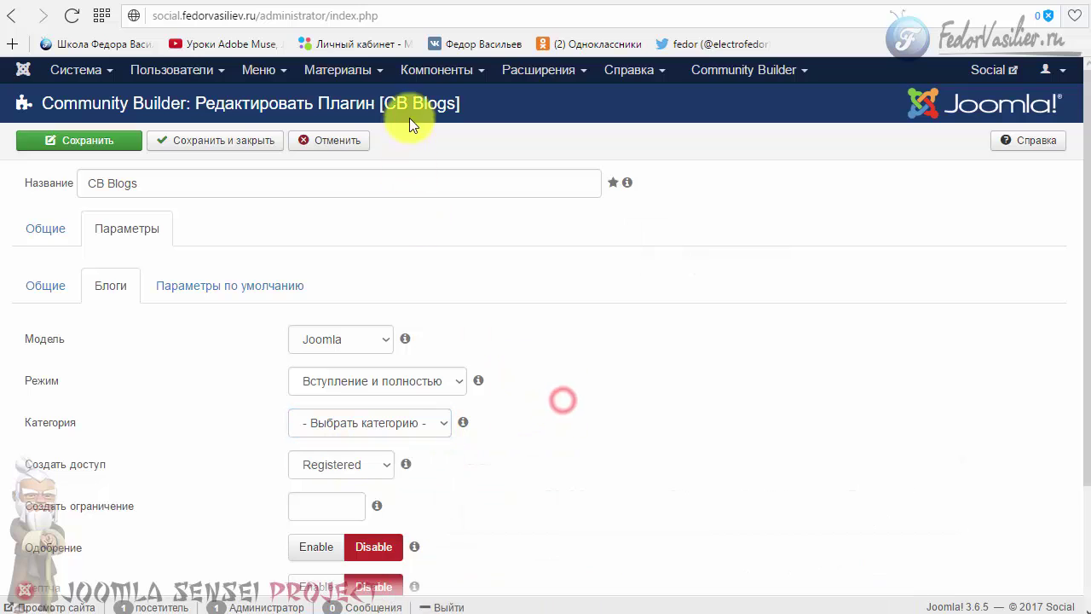
pyautogui.click(341, 70)
pyautogui.moveTo(354, 104)
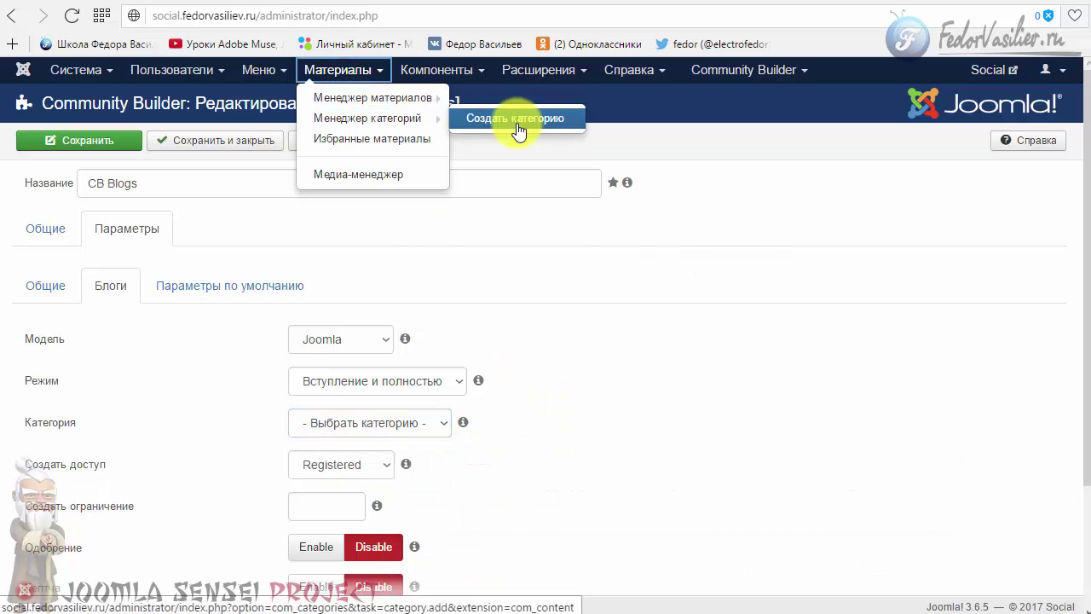
pyautogui.click(702, 507)
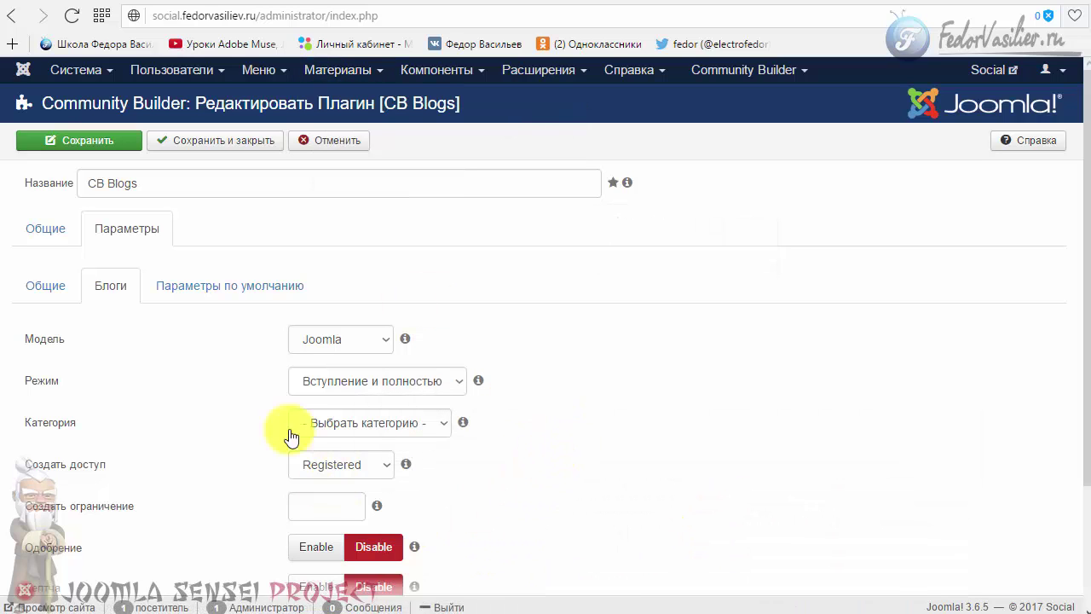
# Step: Review the Модель choices and the remaining blog parameters, and set Модель back to Внутренняя
pyautogui.click(375, 345)
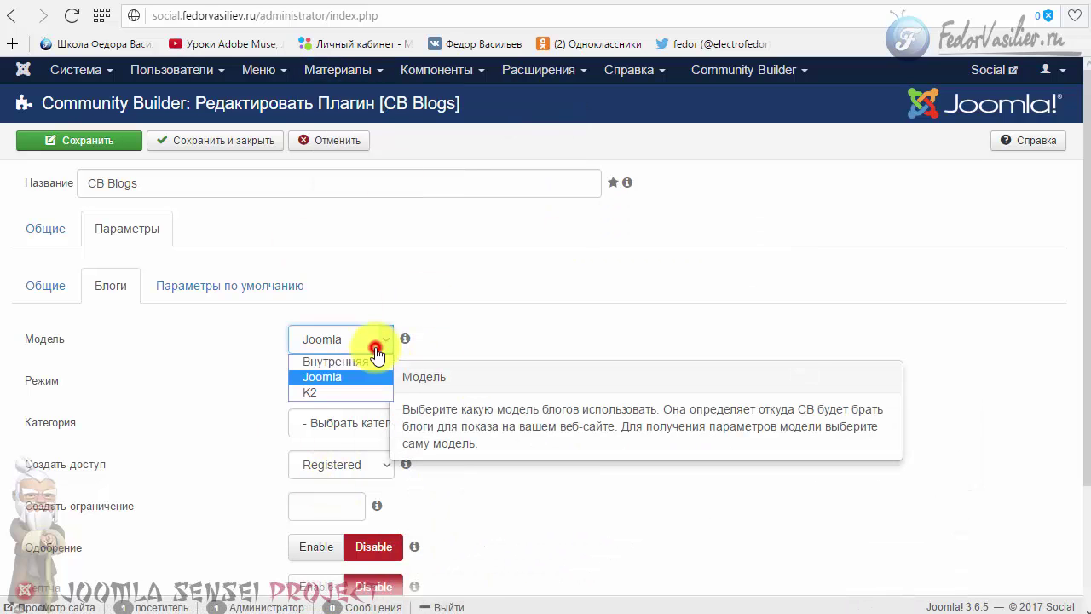
pyautogui.click(560, 414)
pyautogui.scroll(-2, 639, 414)
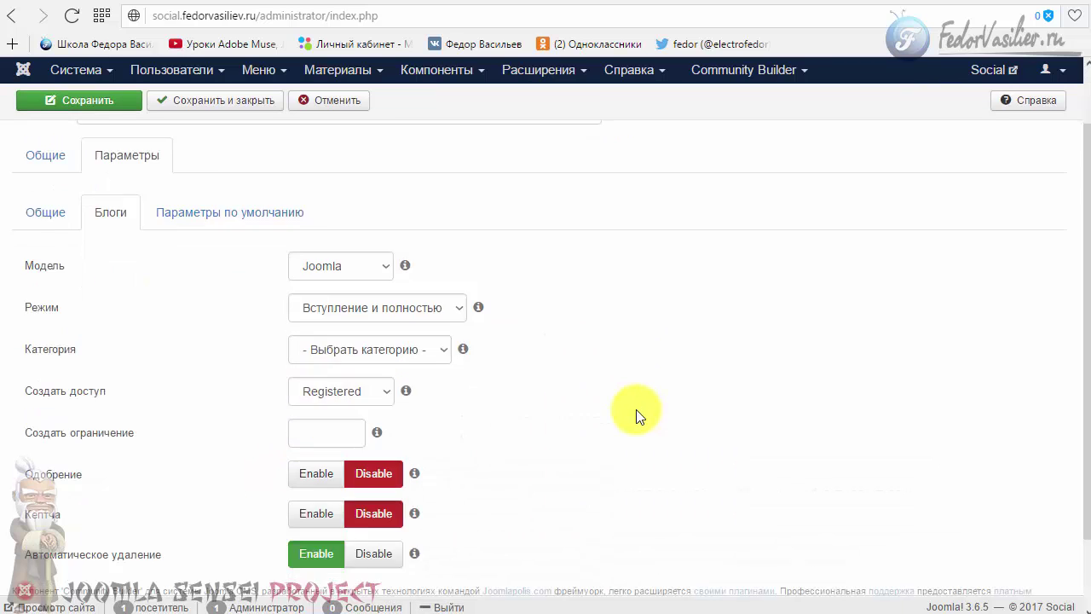
pyautogui.scroll(2, 348, 405)
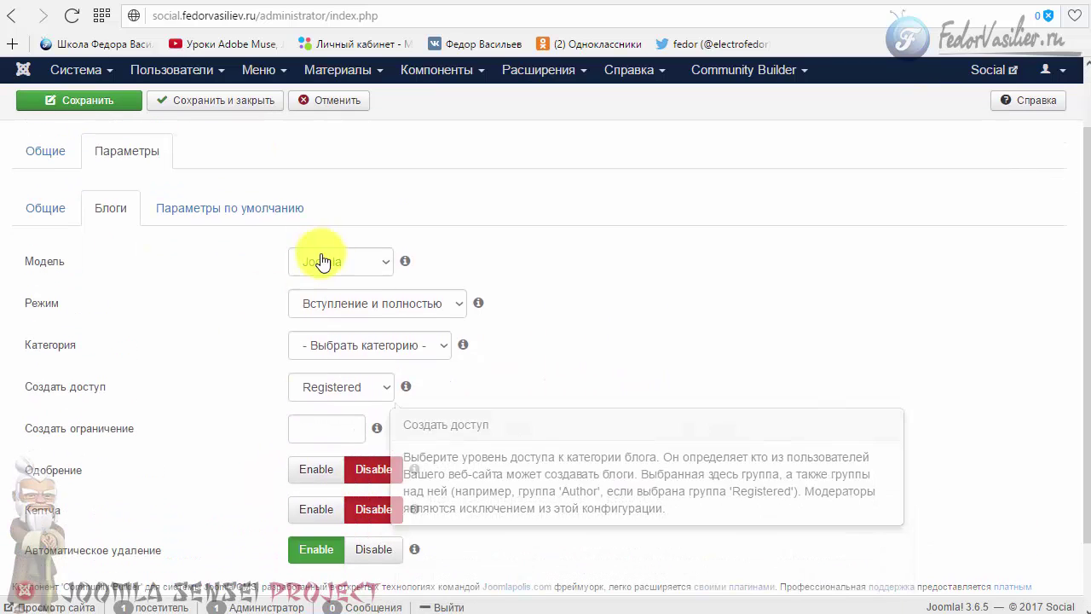
pyautogui.click(339, 266)
pyautogui.click(348, 279)
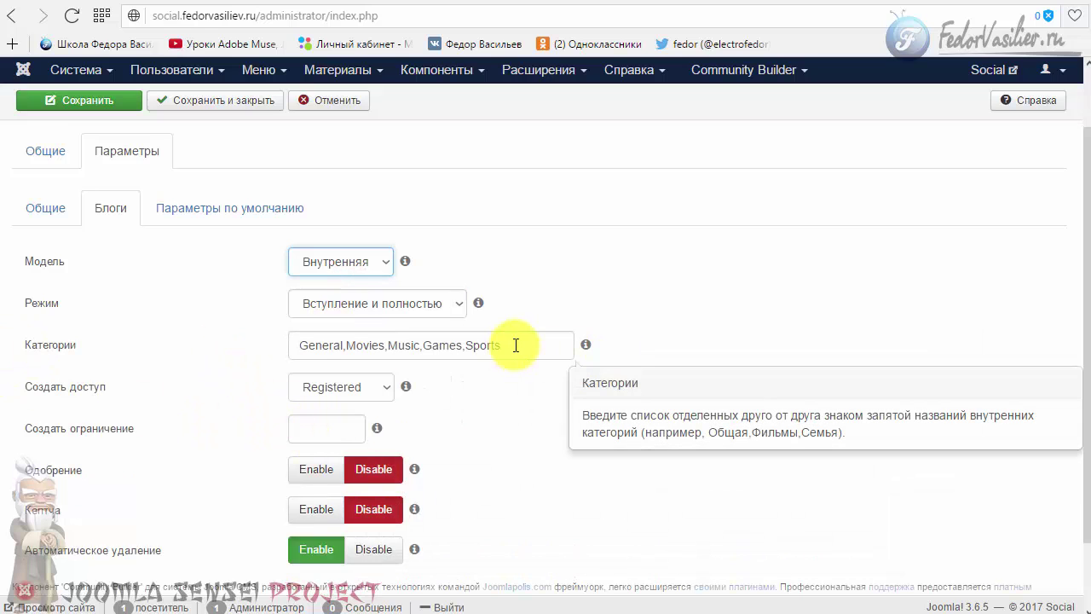
# Step: Replace the General entry in the blog Категории list with демо and save the plugin settings
pyautogui.moveTo(512, 345); pyautogui.dragTo(258, 350)
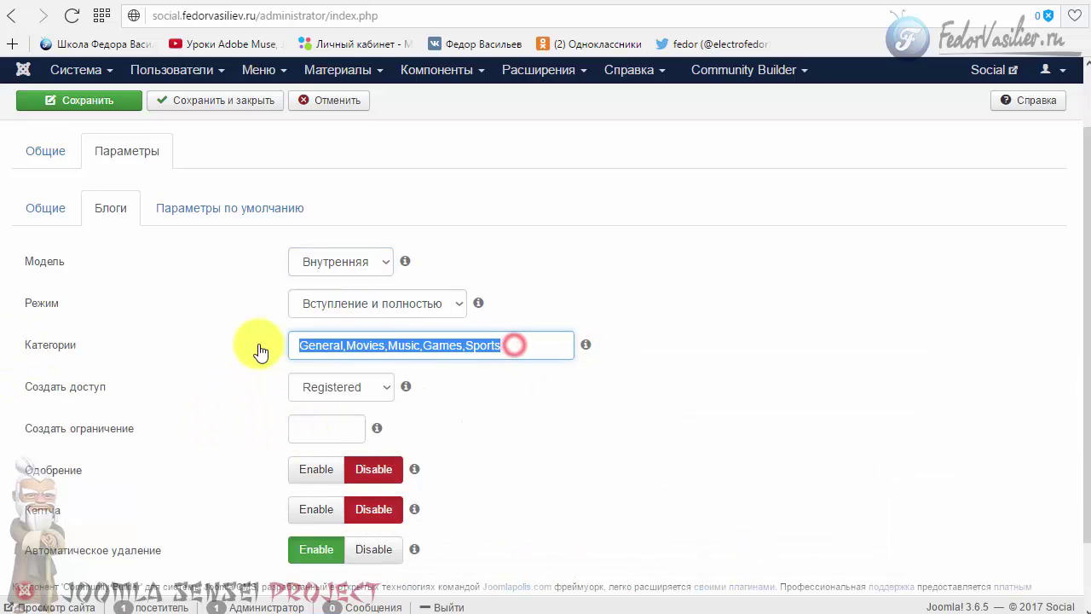
pyautogui.click(340, 346)
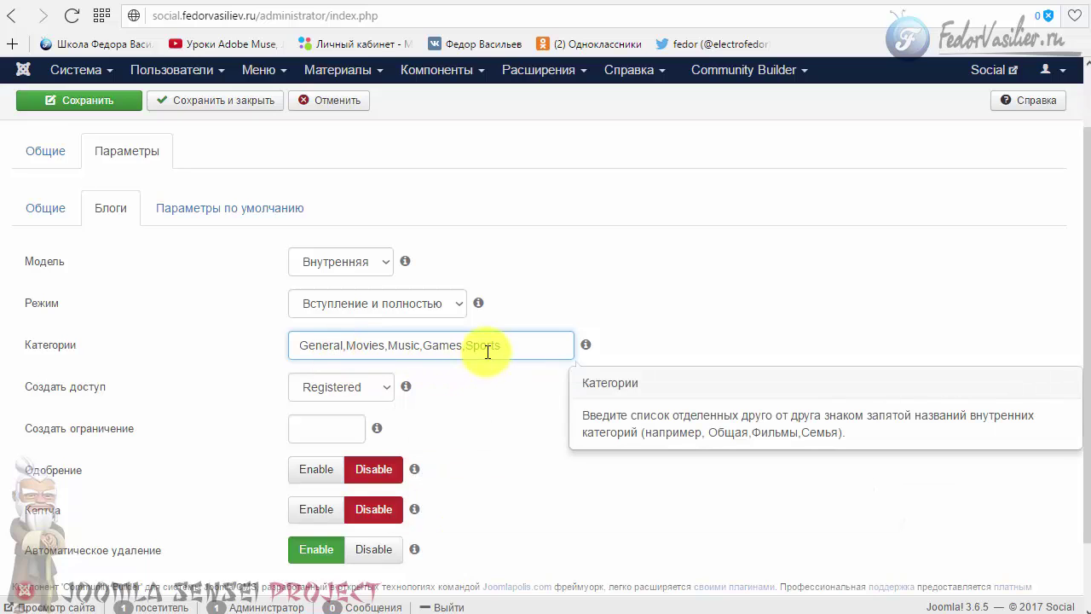
pyautogui.moveTo(343, 345); pyautogui.dragTo(285, 343)
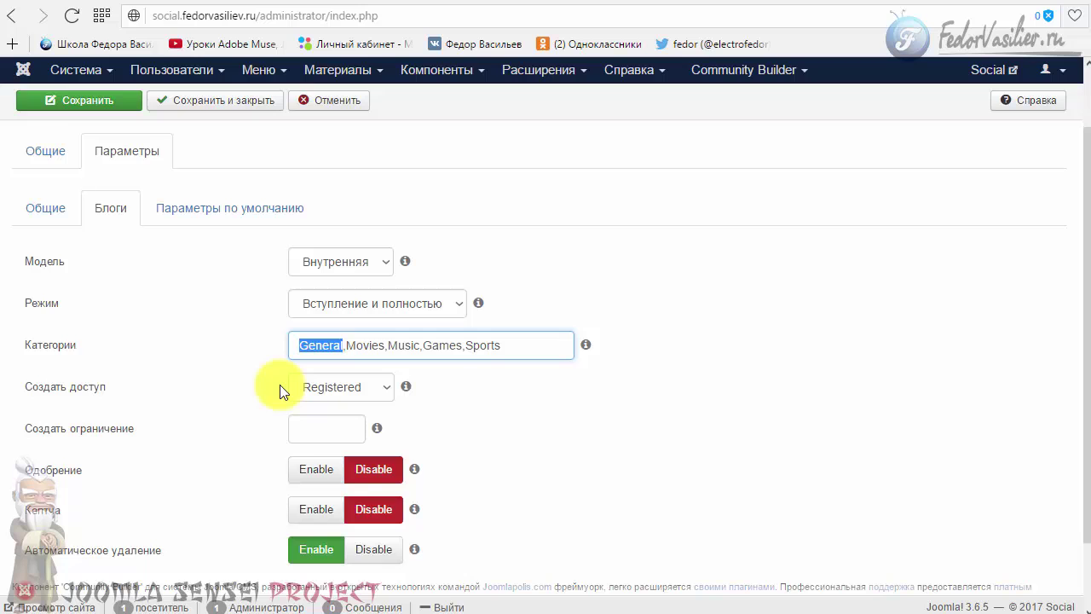
pyautogui.write('демо')
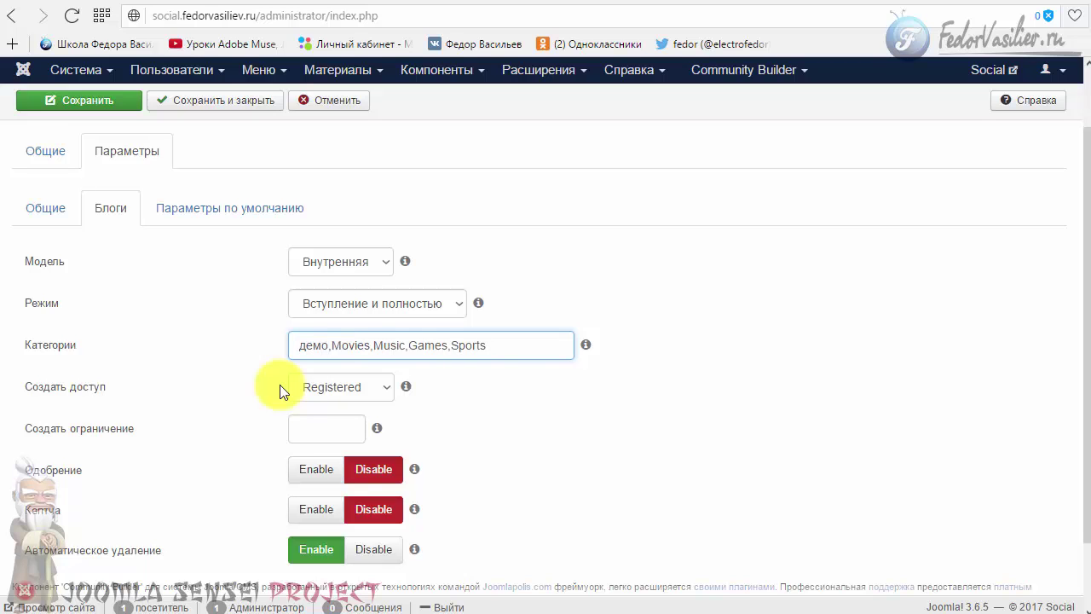
pyautogui.click(119, 103)
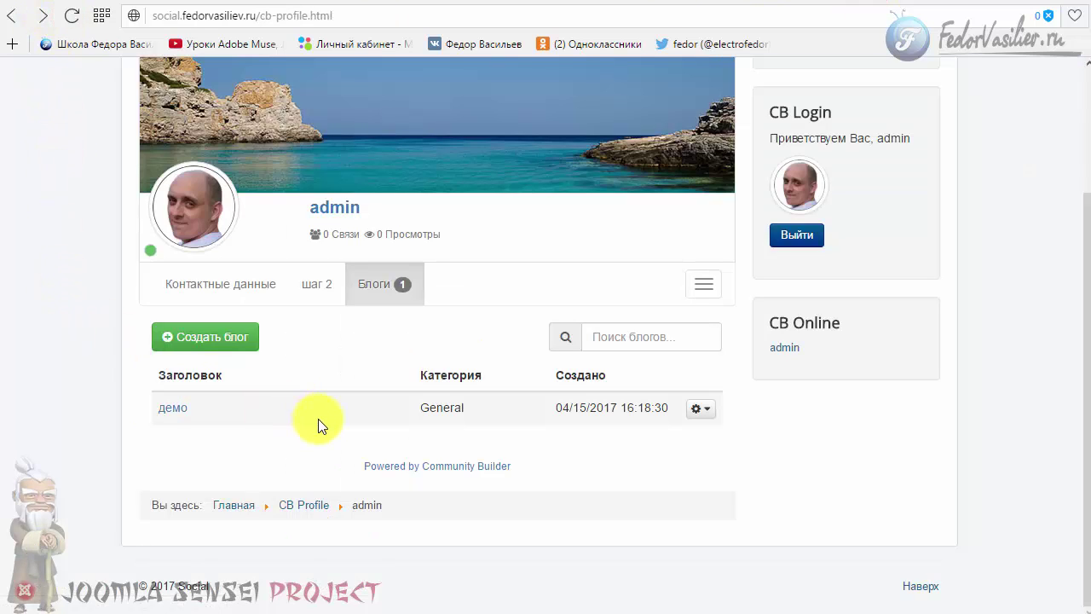
# Step: Open the new blog form on the site's profile page and check the choices in its Категория list
pyautogui.click(244, 335)
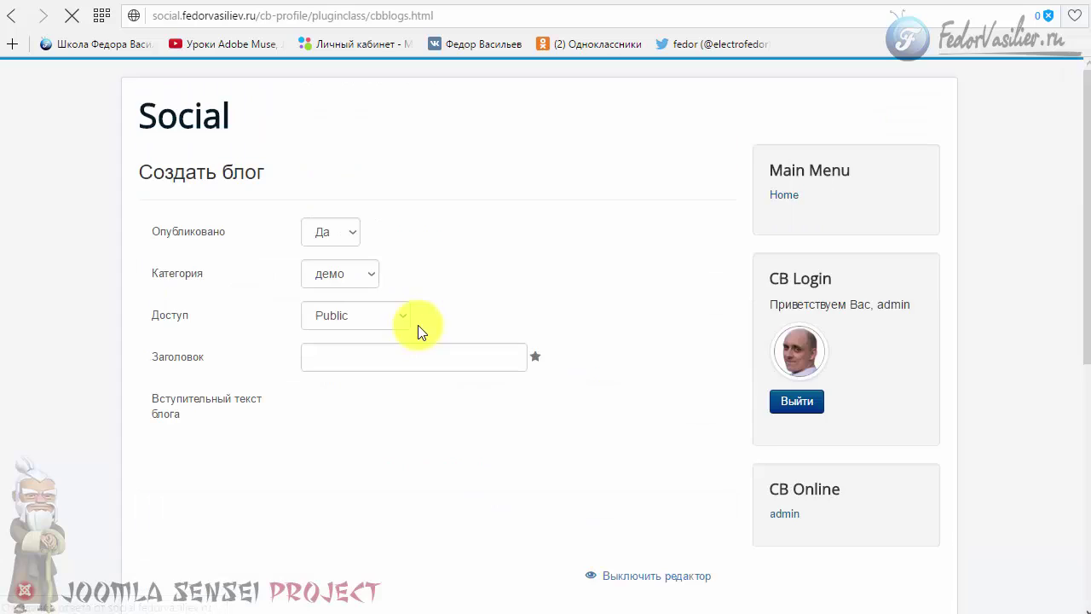
pyautogui.click(367, 273)
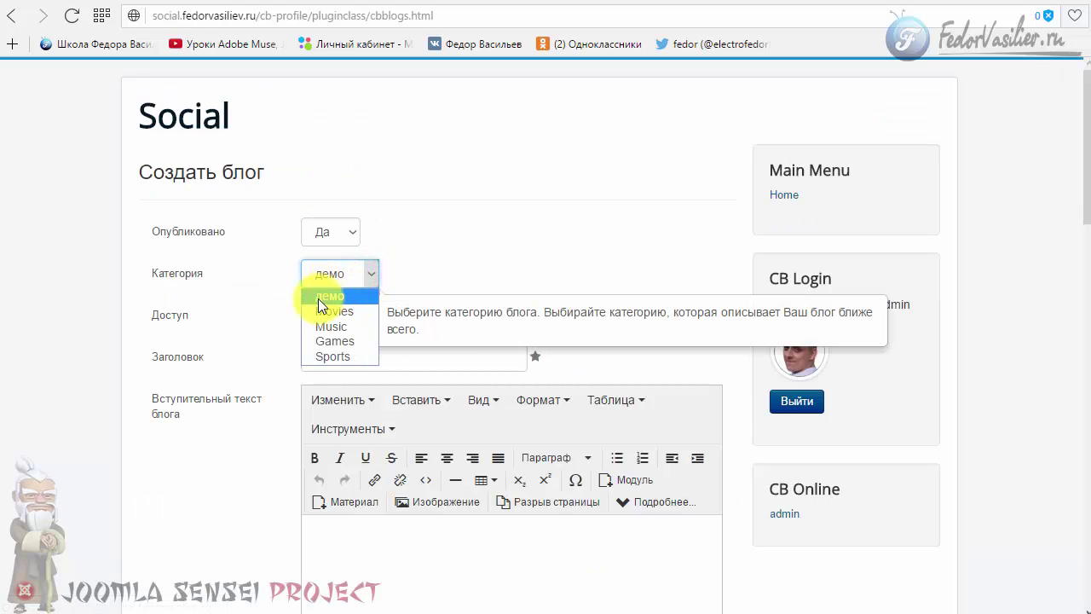
pyautogui.click(450, 273)
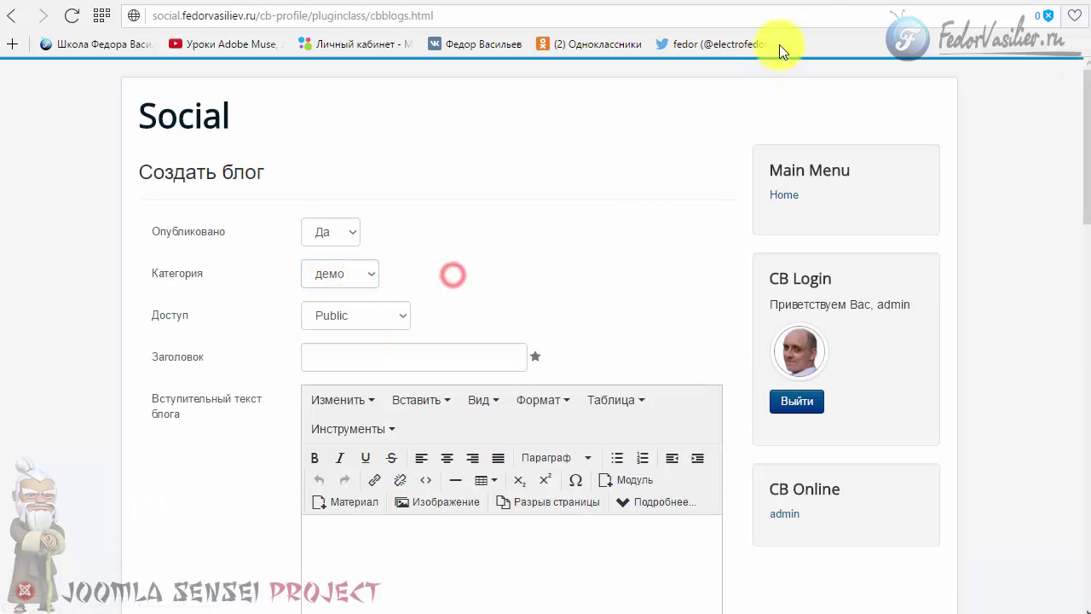
# Step: Return to the CB Blogs plugin's blog parameters and examine the Режим and Создать доступ choices
pyautogui.click(878, 3)
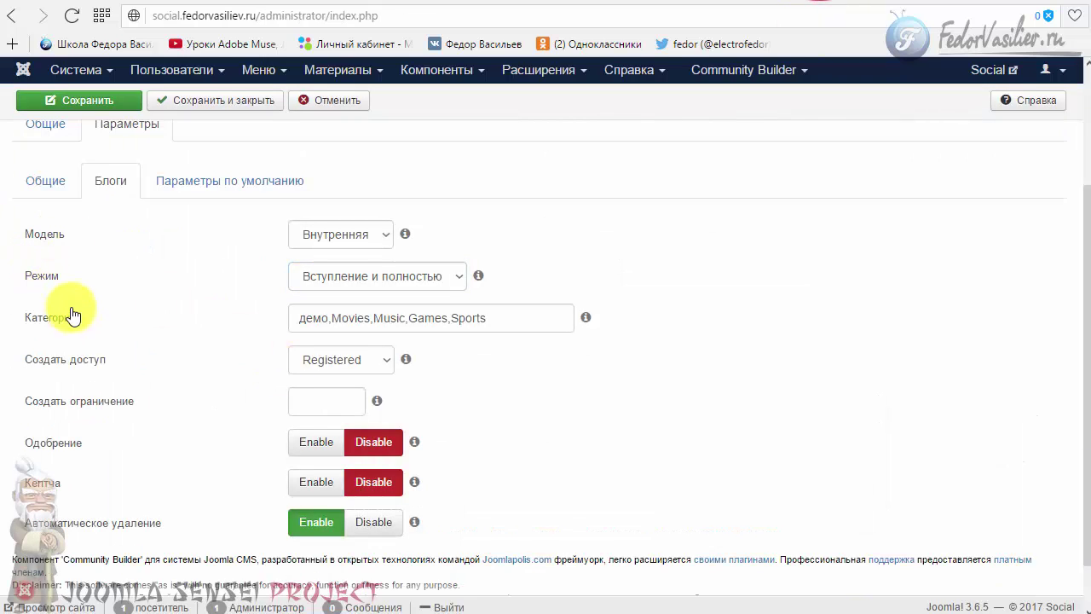
pyautogui.click(357, 284)
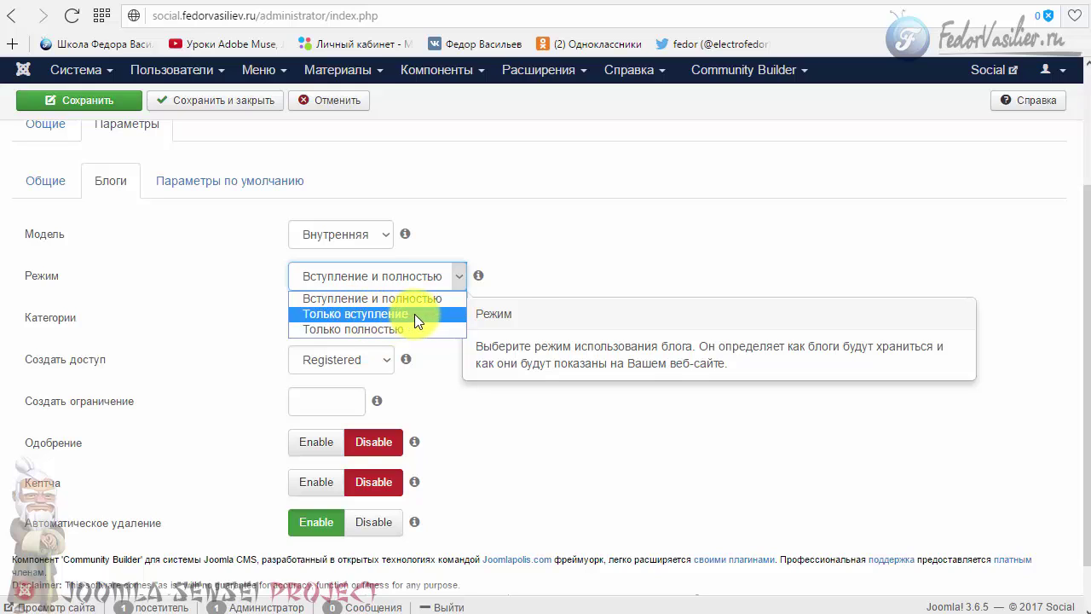
pyautogui.click(545, 265)
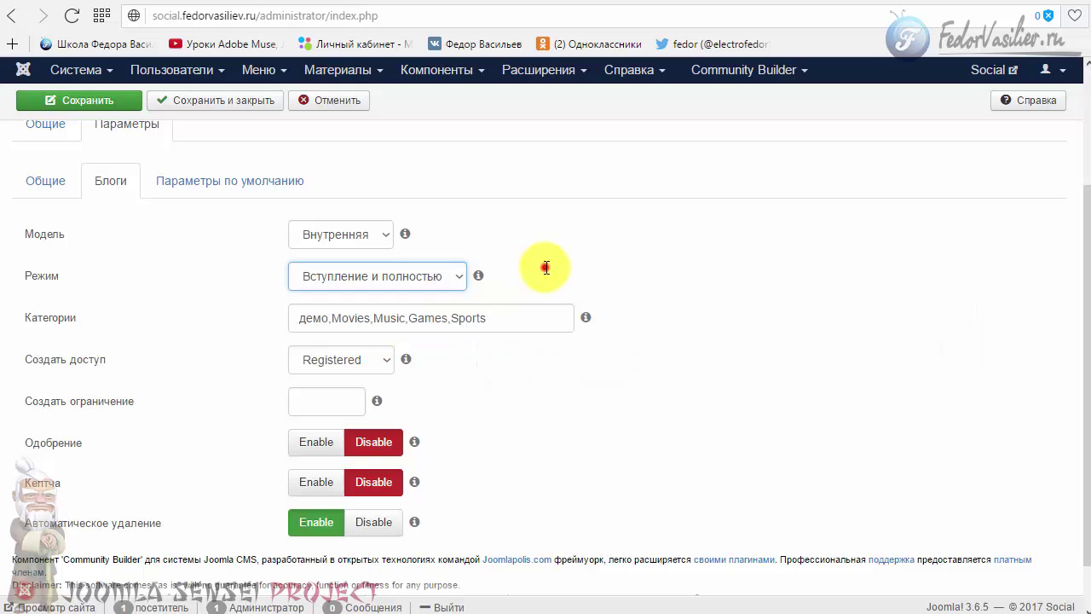
pyautogui.click(326, 362)
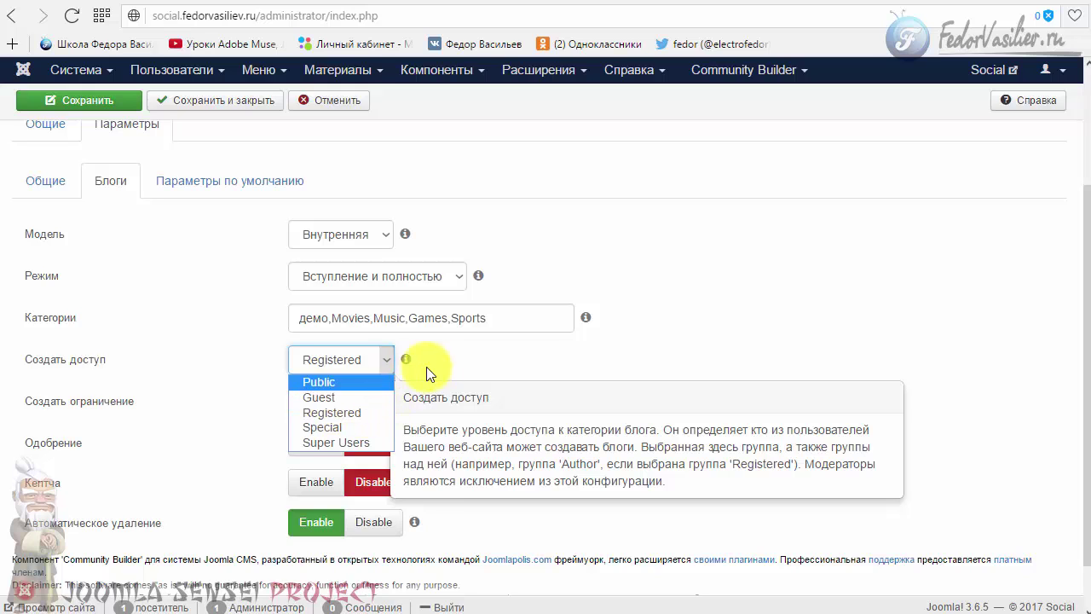
pyautogui.click(500, 366)
pyautogui.click(364, 367)
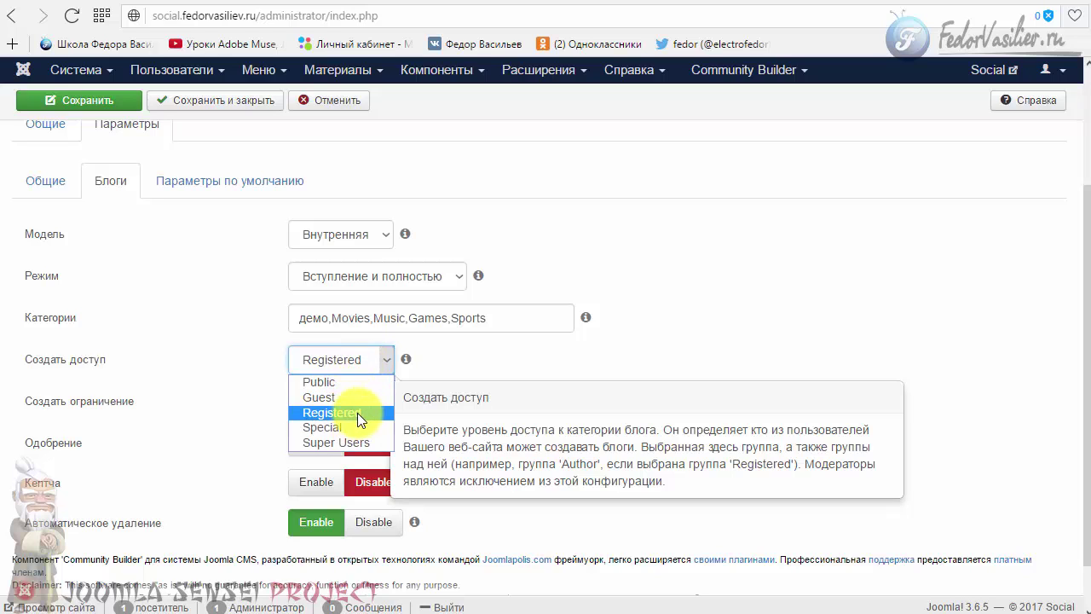
pyautogui.click(463, 371)
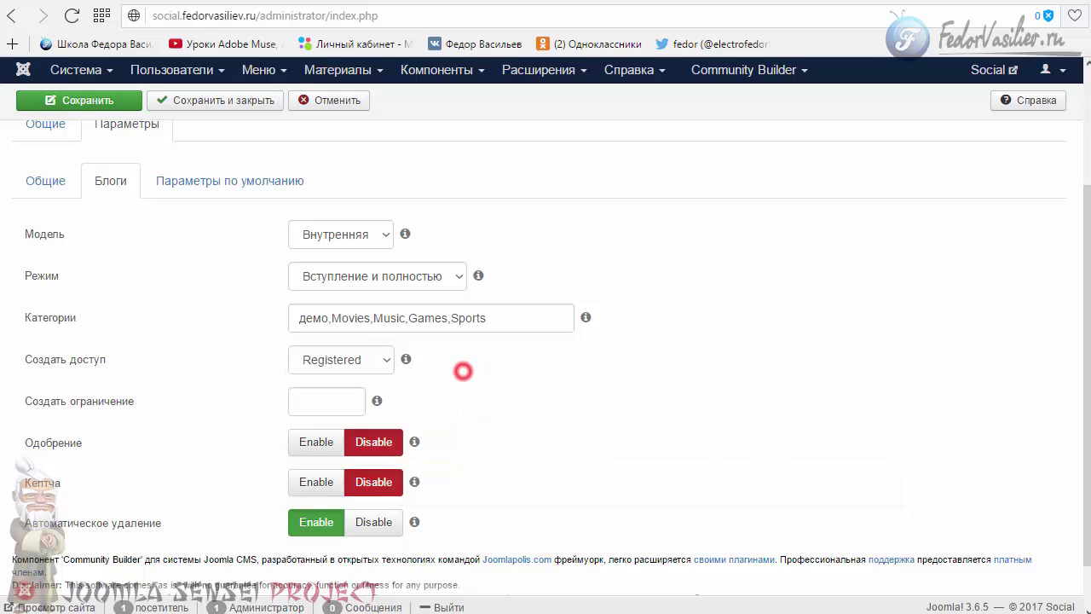
# Step: Check the Создать ограничение setting and enable Одобрение for blogs
pyautogui.moveTo(321, 398)
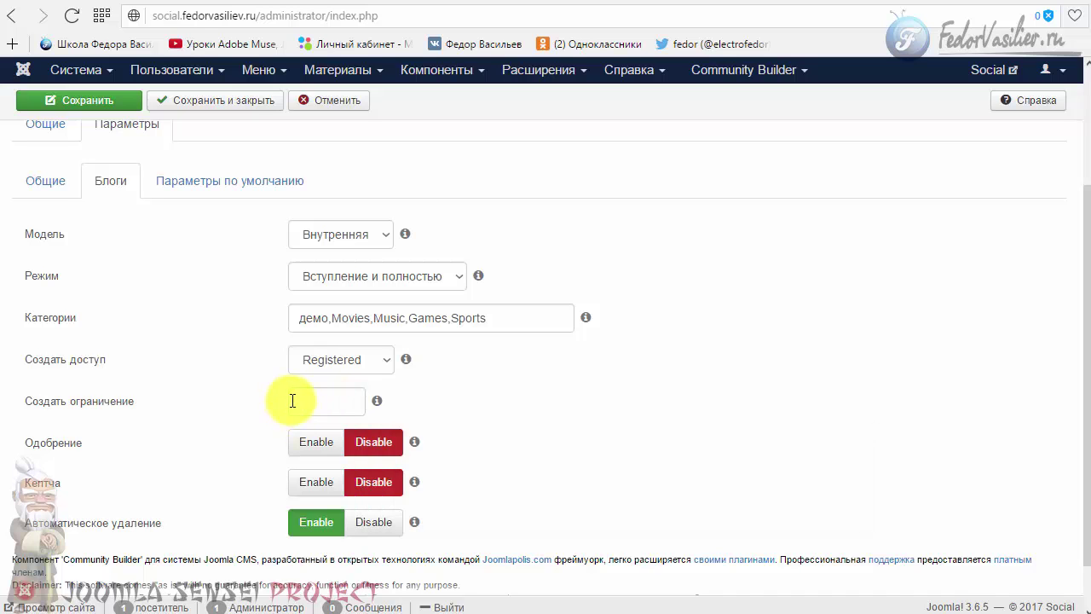
pyautogui.scroll(-1, 373, 389)
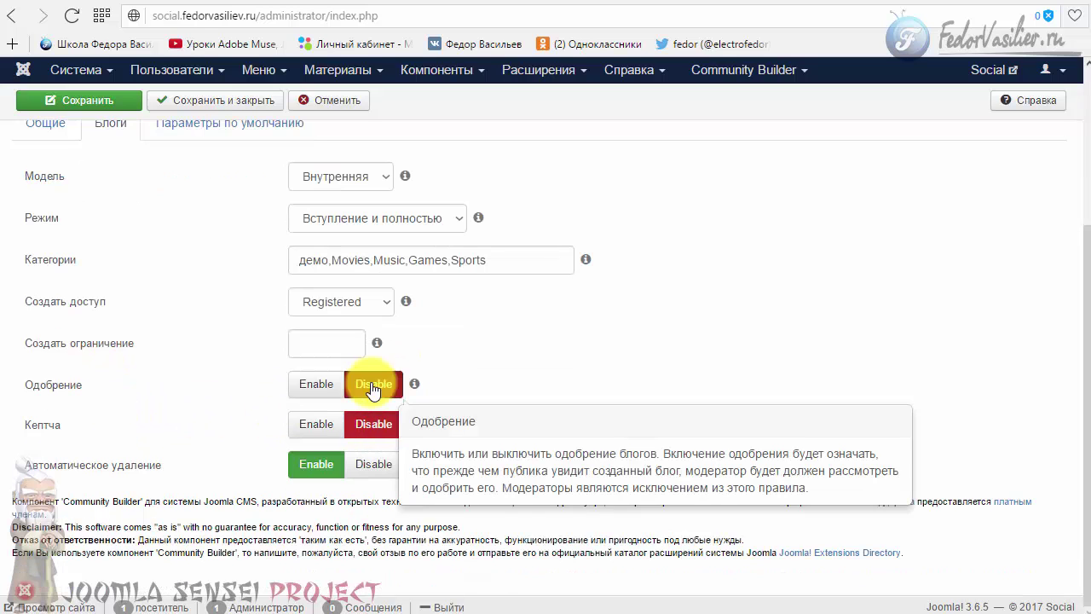
pyautogui.click(305, 384)
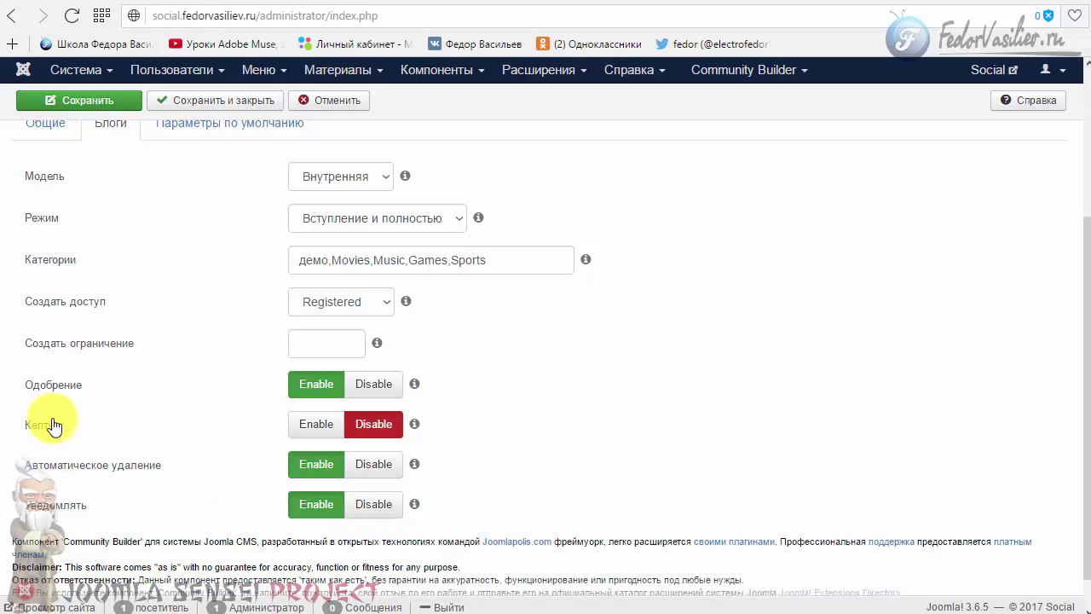
# Step: Check the Кептча setting for blogs by toggling it, and view the CB Blogs plugin's default parameters
pyautogui.click(297, 428)
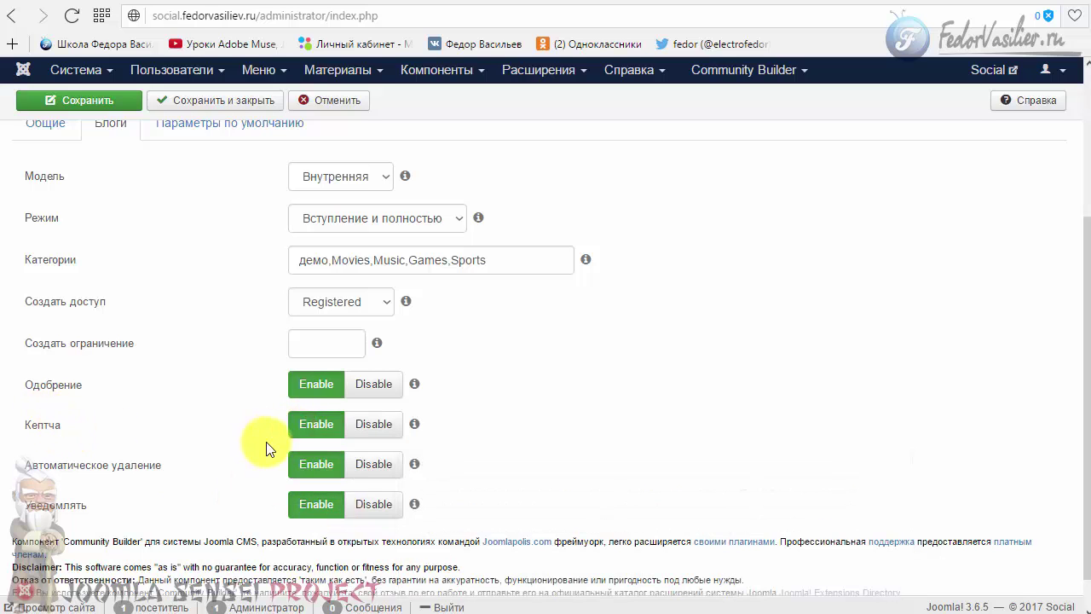
pyautogui.scroll(2, 645, 565)
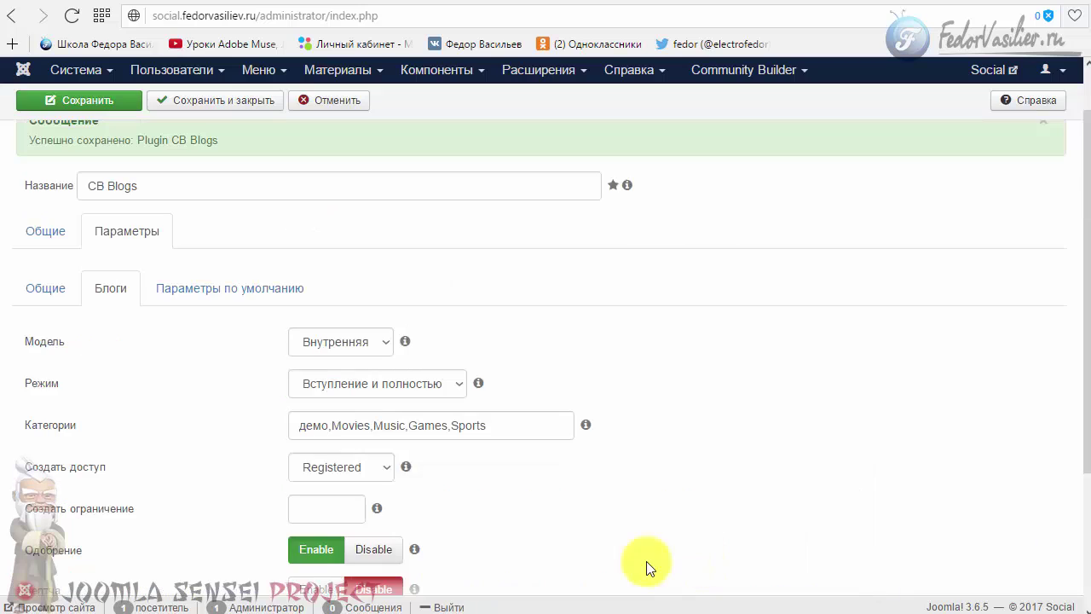
pyautogui.click(235, 287)
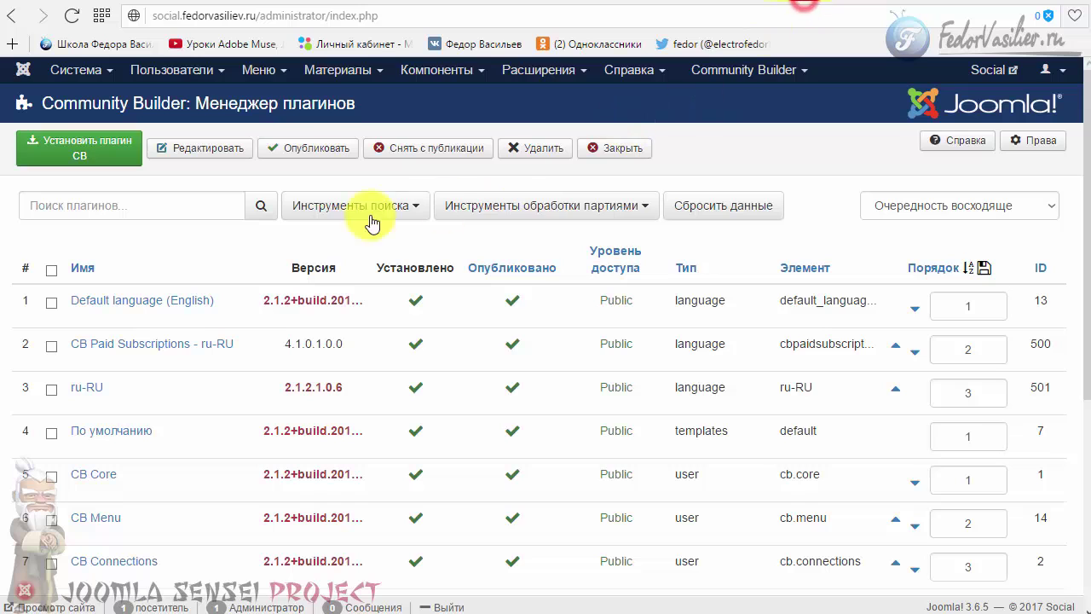
# Step: Open the Joomla menu manager with the list of all menus and look at the Community Builder menu's entry
pyautogui.click(271, 75)
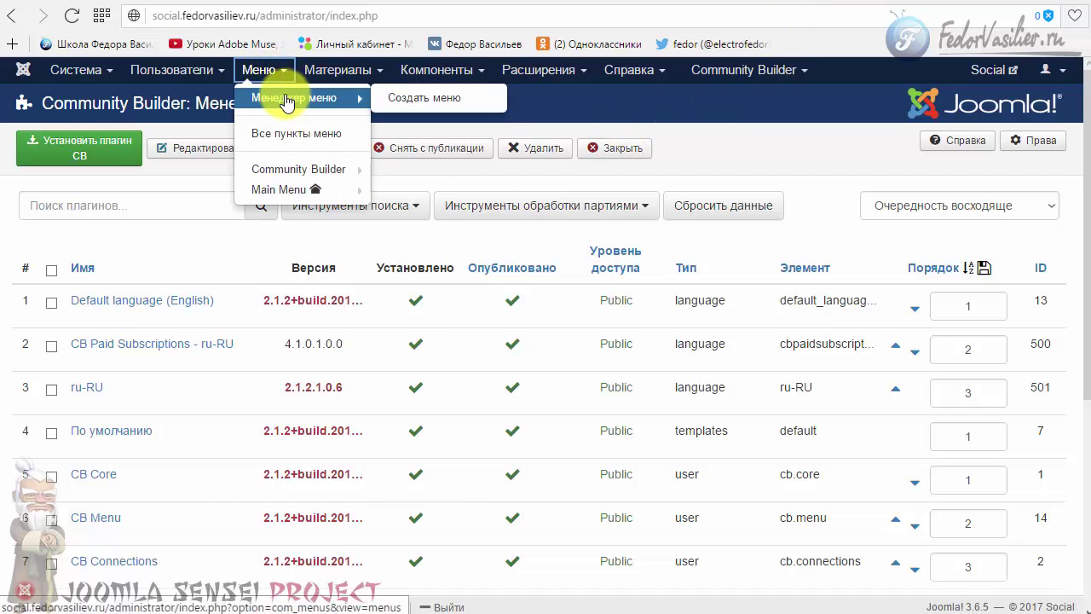
pyautogui.click(287, 98)
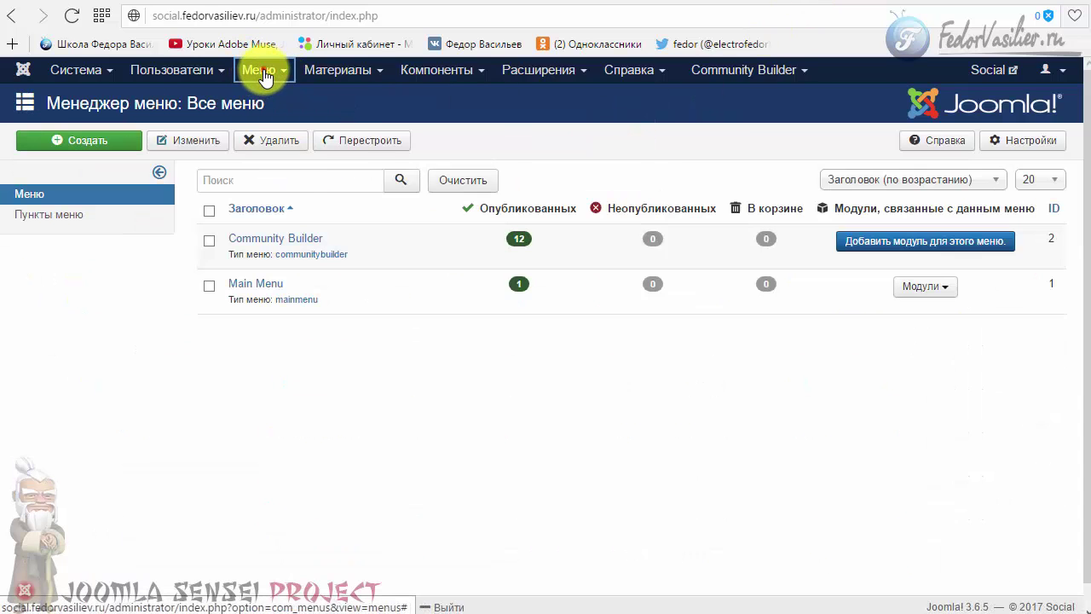
pyautogui.click(259, 72)
pyautogui.moveTo(276, 177)
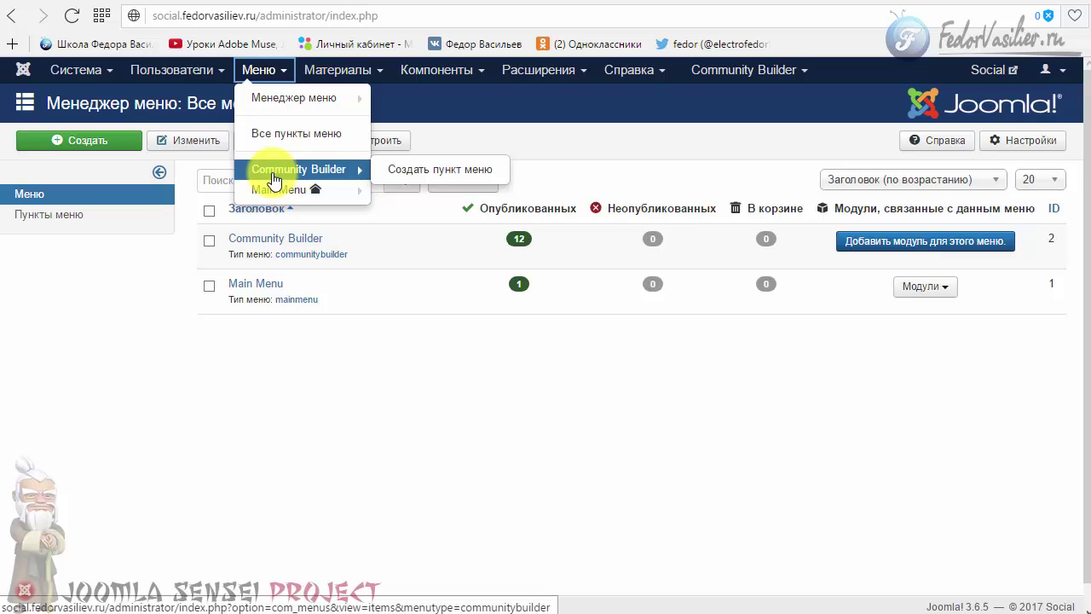
pyautogui.click(308, 455)
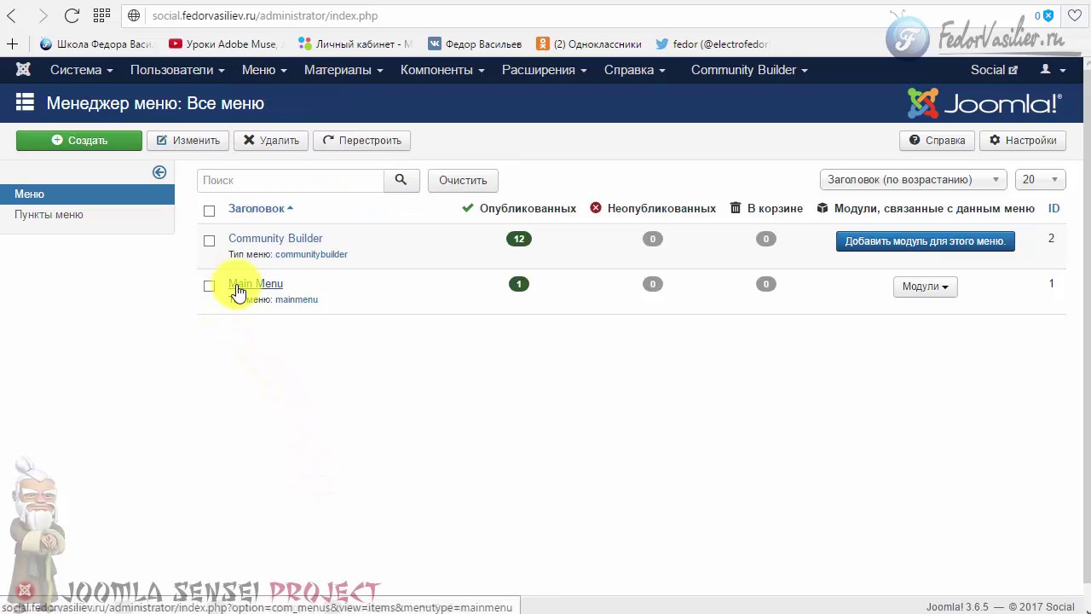
# Step: Switch to the site's profile page and examine the Main Menu block and the rest of the page
pyautogui.click(859, 4)
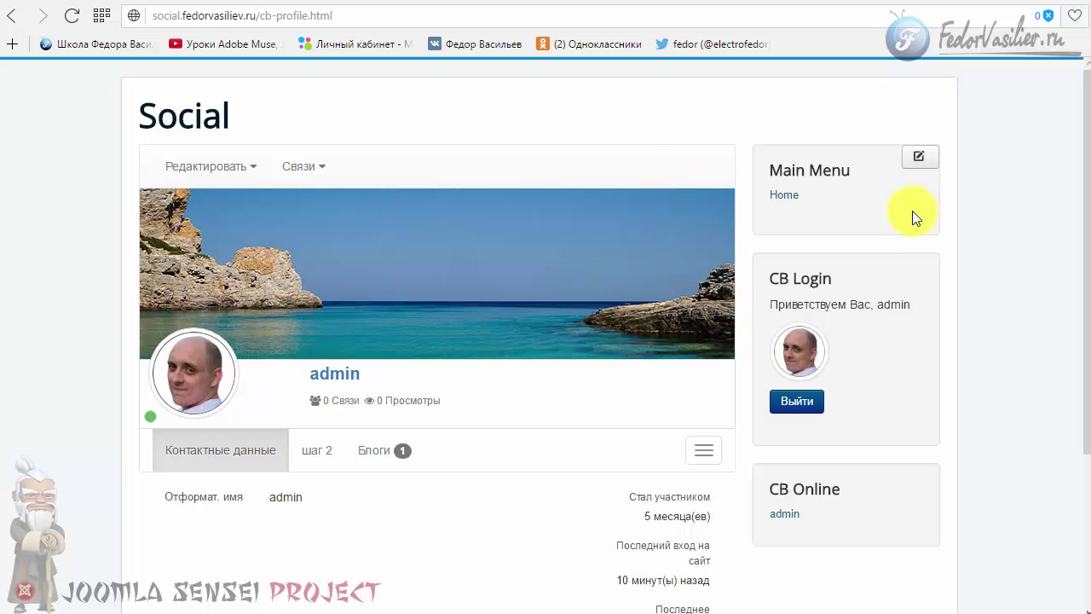
pyautogui.scroll(-3, 304, 166)
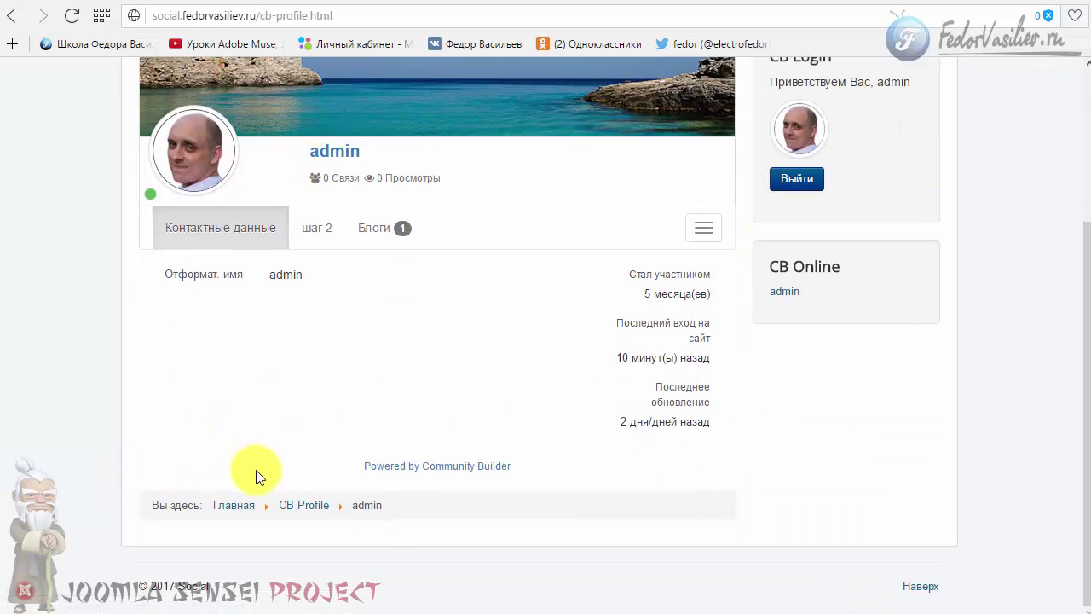
pyautogui.scroll(3, 597, 426)
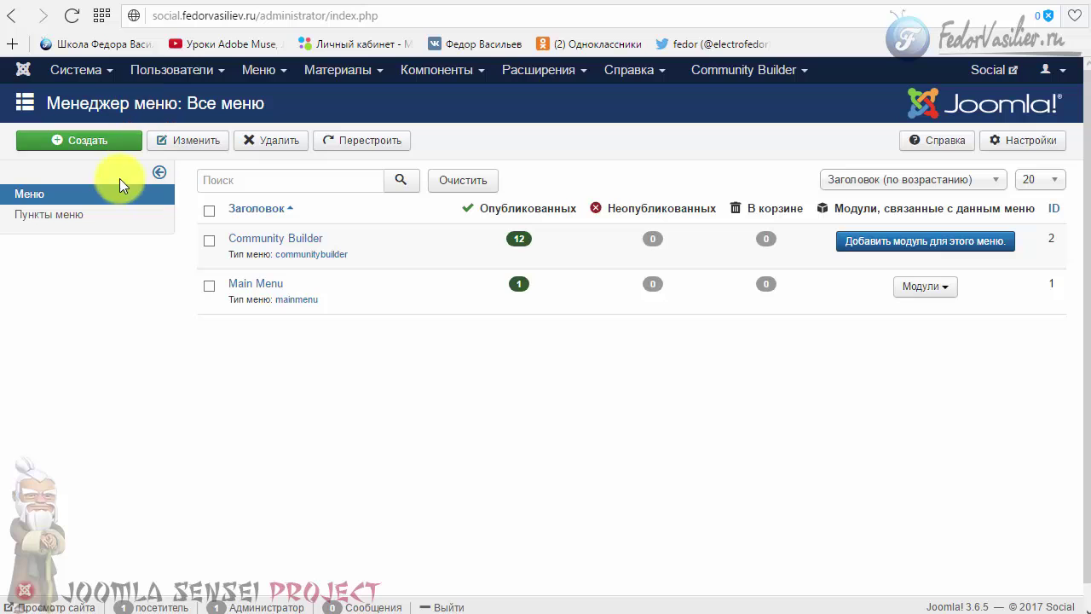
# Step: Start a new menu in the menu manager, title it Меню пользователя and copy the title text
pyautogui.click(109, 140)
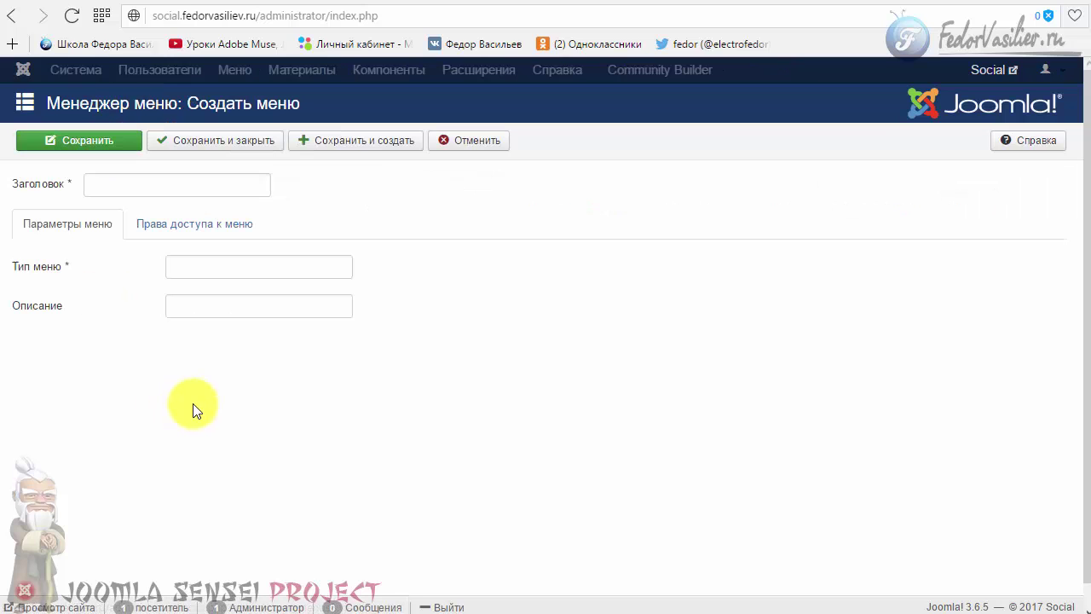
pyautogui.write('Меню пользователя')
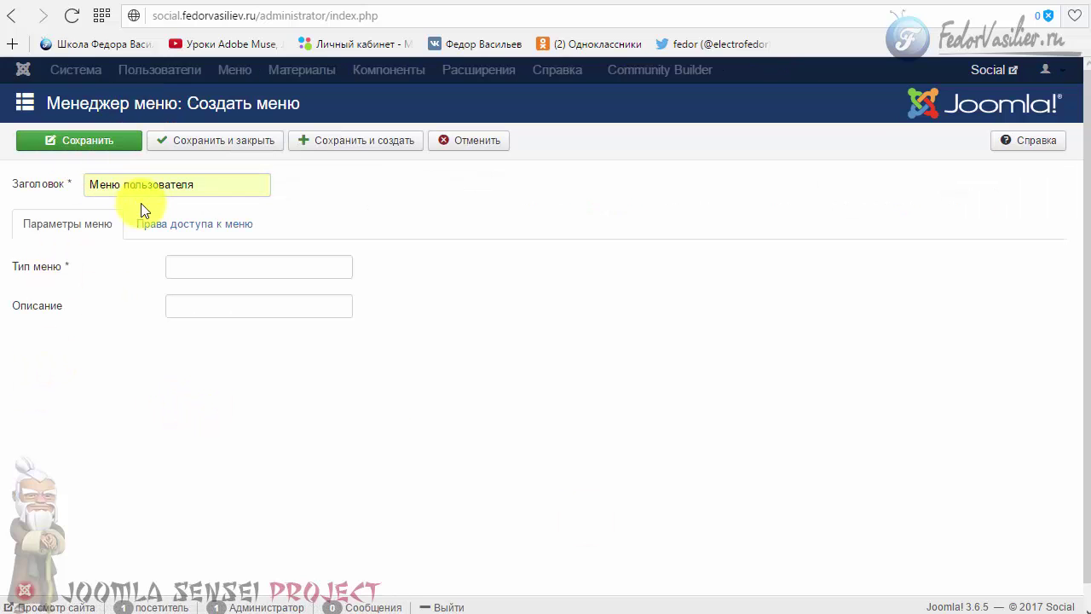
pyautogui.moveTo(210, 185); pyautogui.dragTo(35, 198)
pyautogui.click(122, 180)
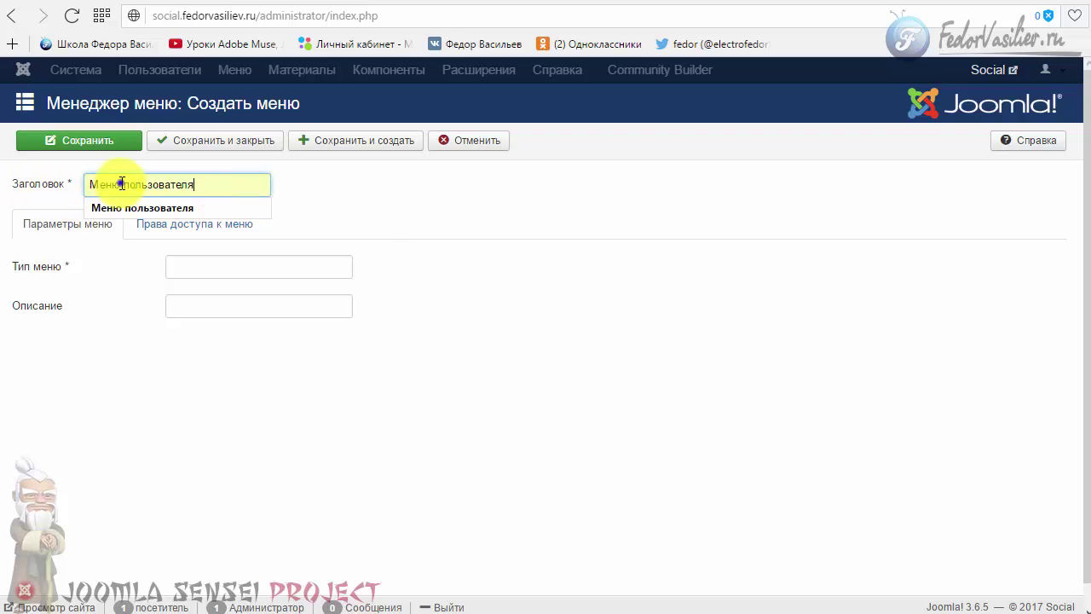
pyautogui.rightClick(147, 181)
pyautogui.click(173, 184)
pyautogui.moveTo(212, 184); pyautogui.dragTo(34, 195)
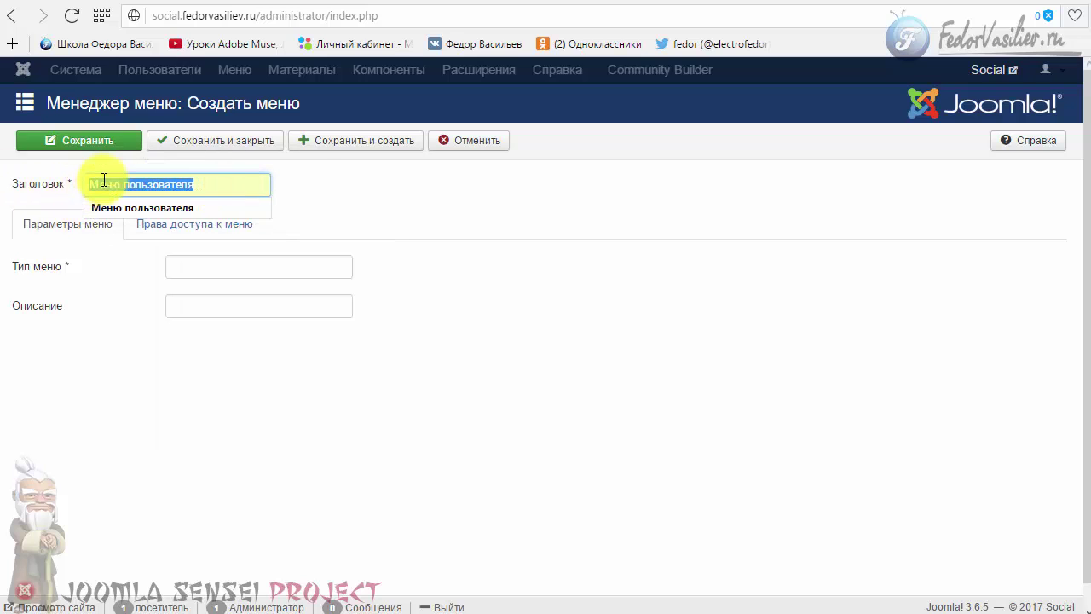
pyautogui.rightClick(93, 177)
pyautogui.click(132, 209)
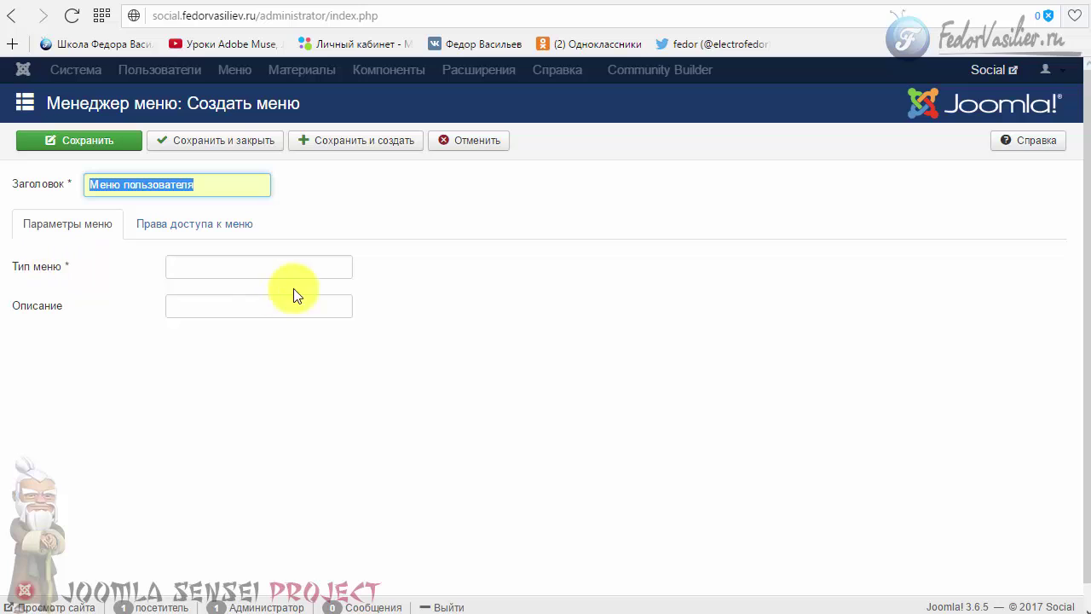
# Step: Set the new menu's type to Меню пользователя, then save and close the menu
pyautogui.click(275, 264)
pyautogui.rightClick(277, 265)
pyautogui.click(333, 378)
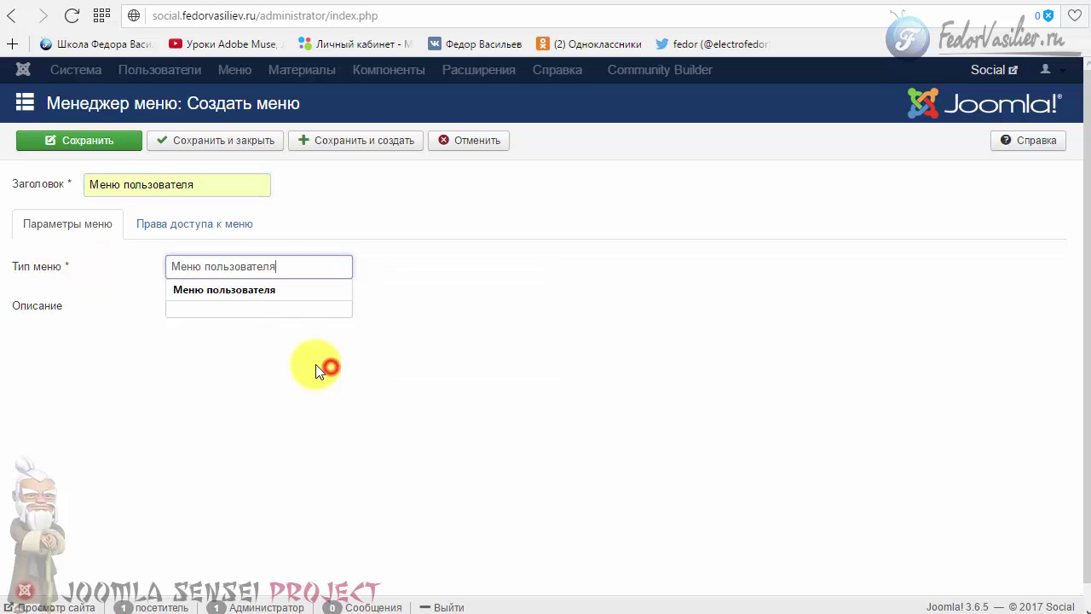
pyautogui.click(126, 322)
pyautogui.click(164, 218)
pyautogui.click(85, 220)
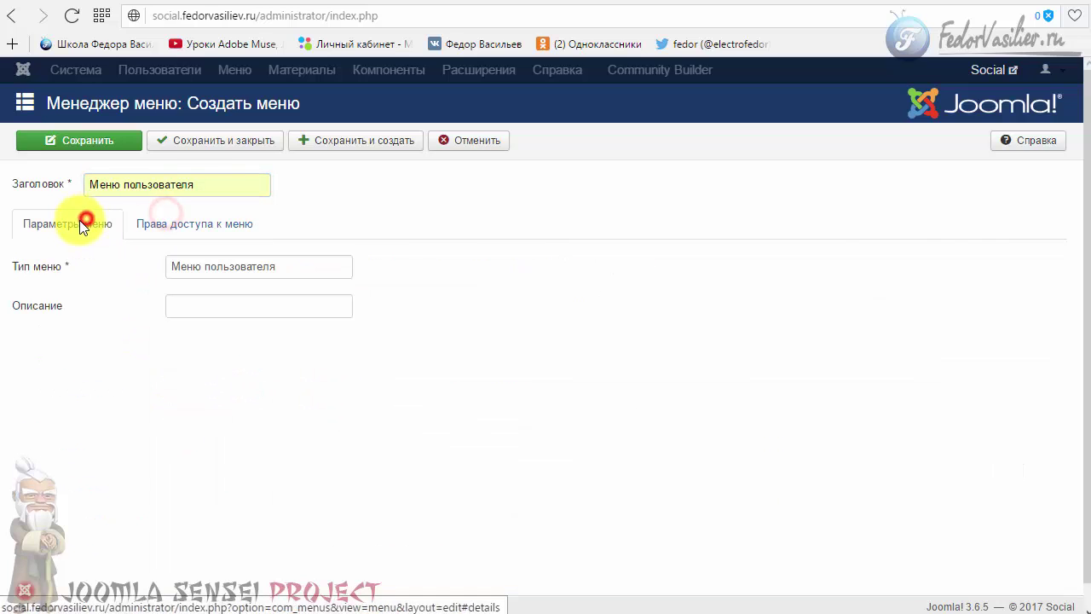
pyautogui.click(194, 145)
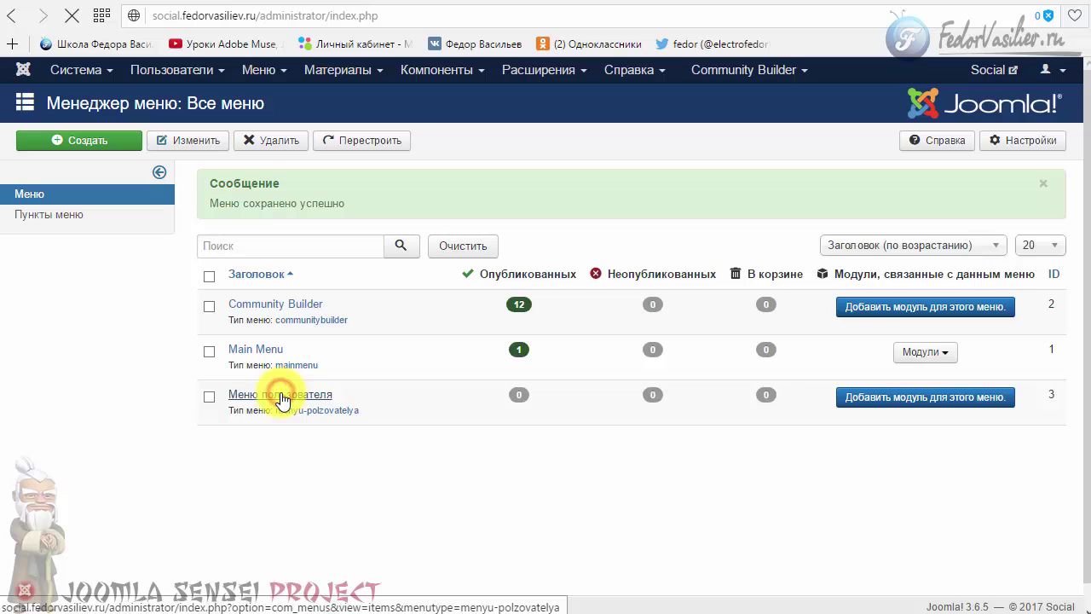
# Step: Create a new item in the Меню пользователя menu and title it Меню пользователя
pyautogui.click(108, 138)
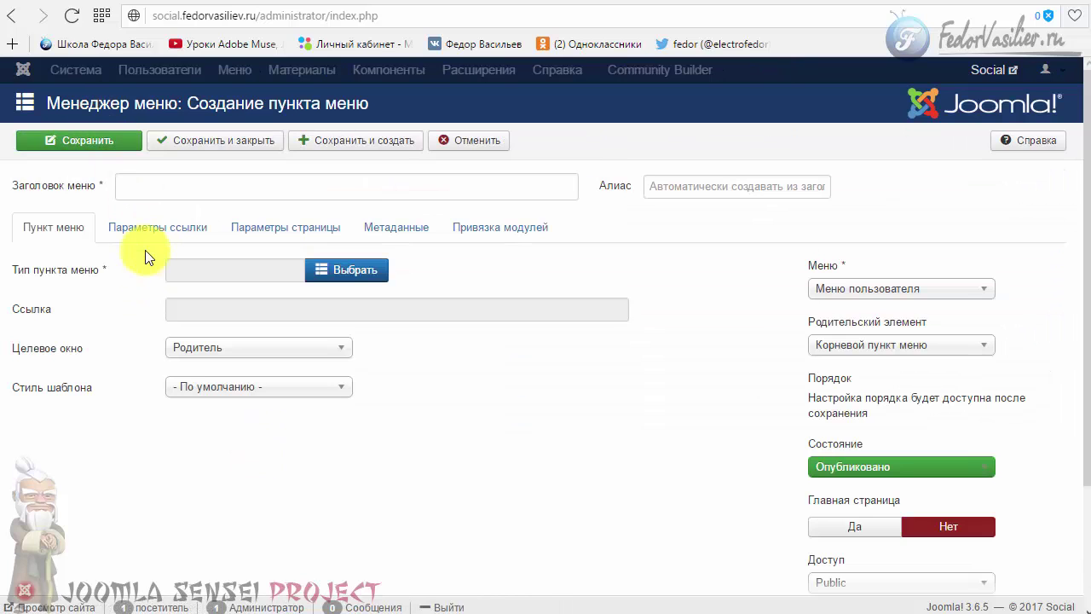
pyautogui.rightClick(156, 178)
pyautogui.click(224, 276)
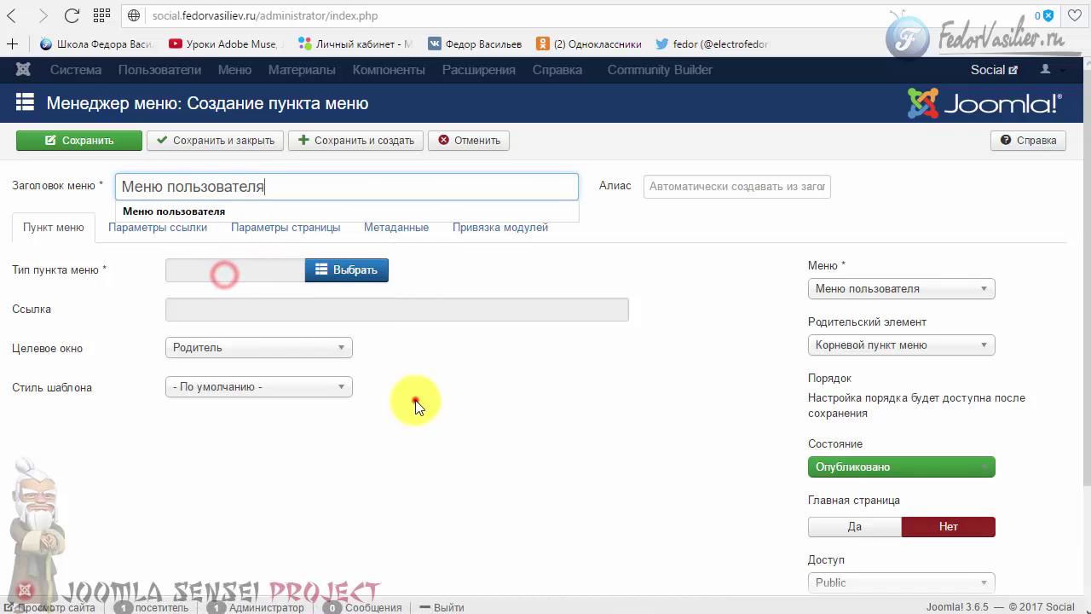
# Step: Set the new item's type to the system link Псевдоним пункта меню
pyautogui.click(341, 273)
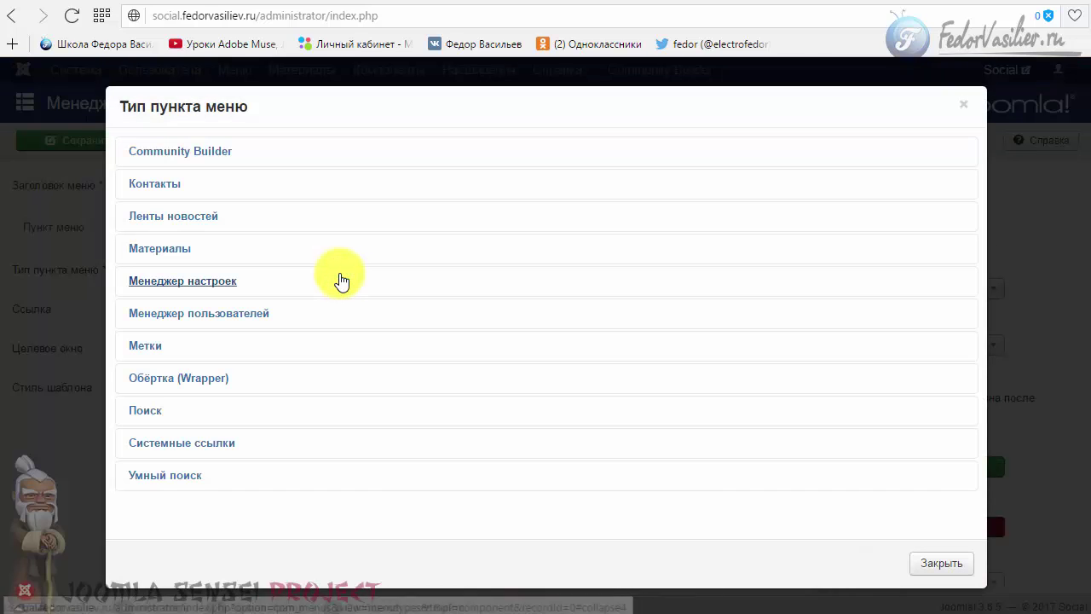
pyautogui.click(204, 445)
pyautogui.scroll(-2, 390, 317)
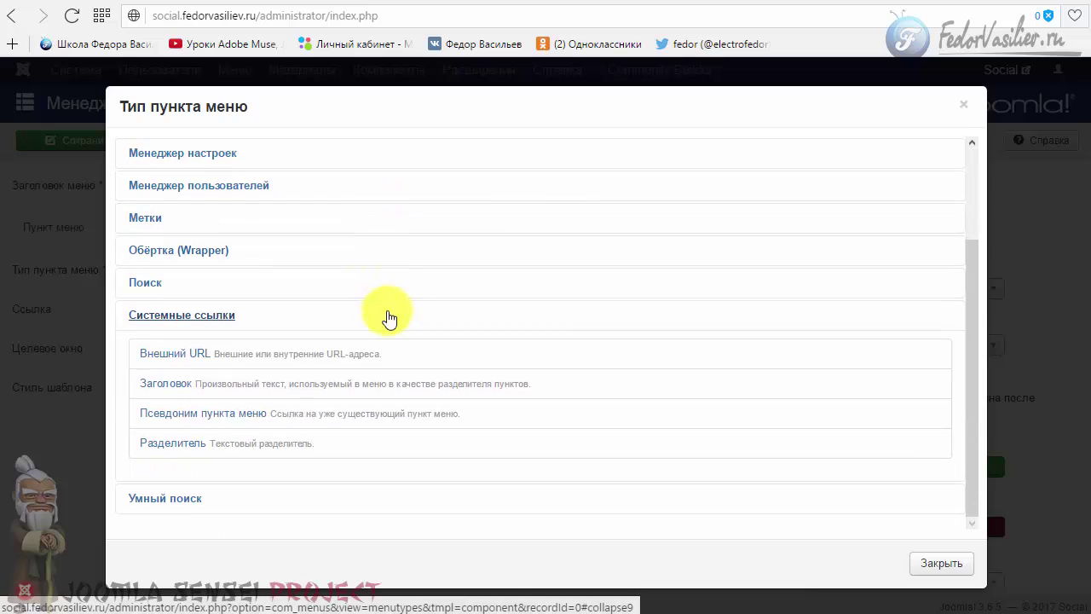
pyautogui.click(228, 416)
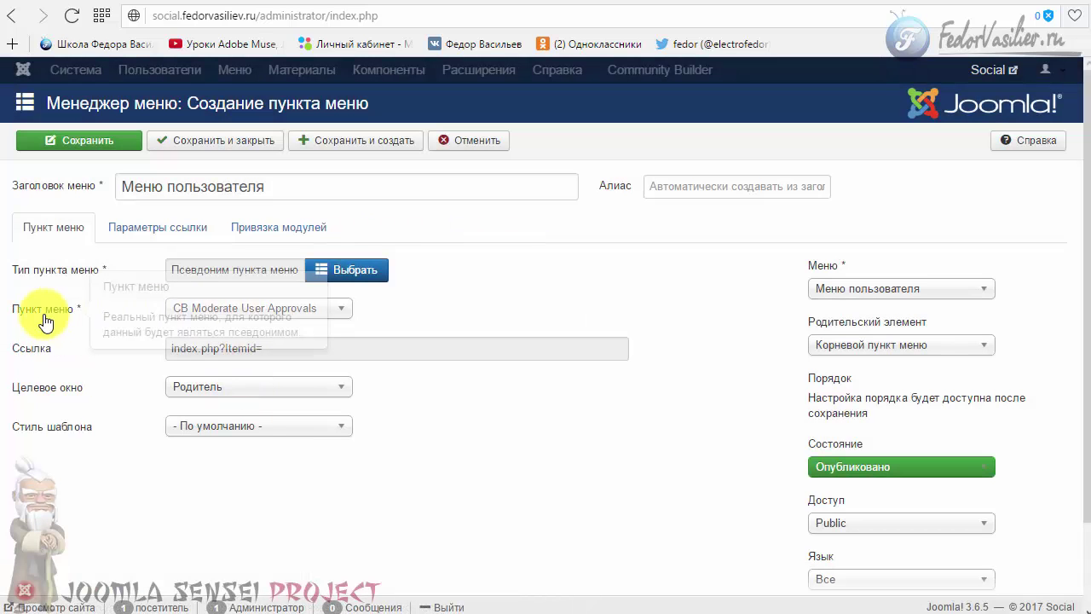
# Step: Point the alias to the CB Profile menu item and save the new item
pyautogui.click(290, 308)
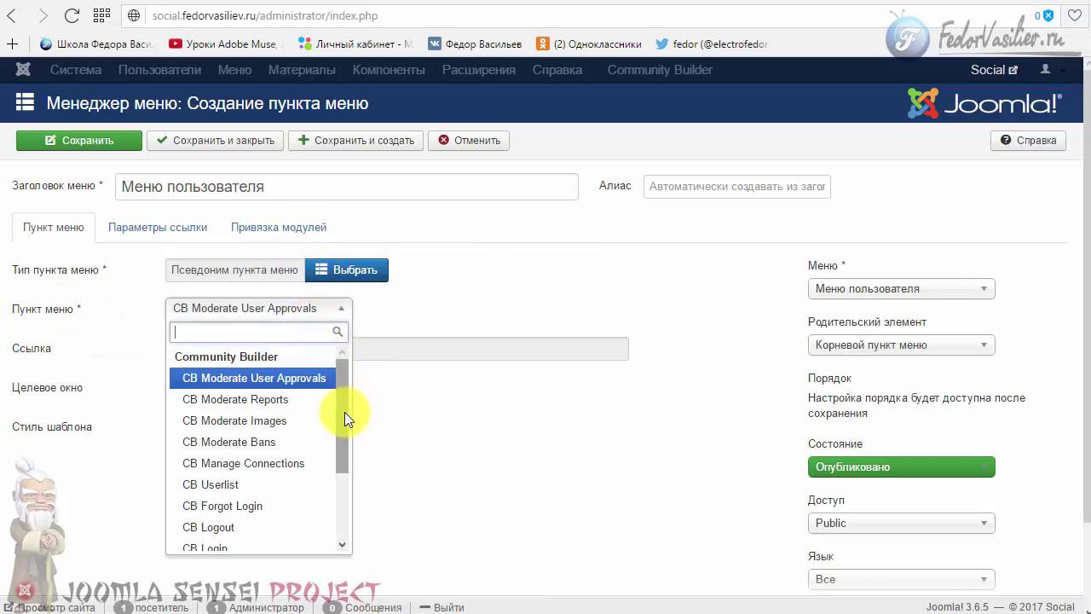
pyautogui.moveTo(345, 412); pyautogui.dragTo(350, 468)
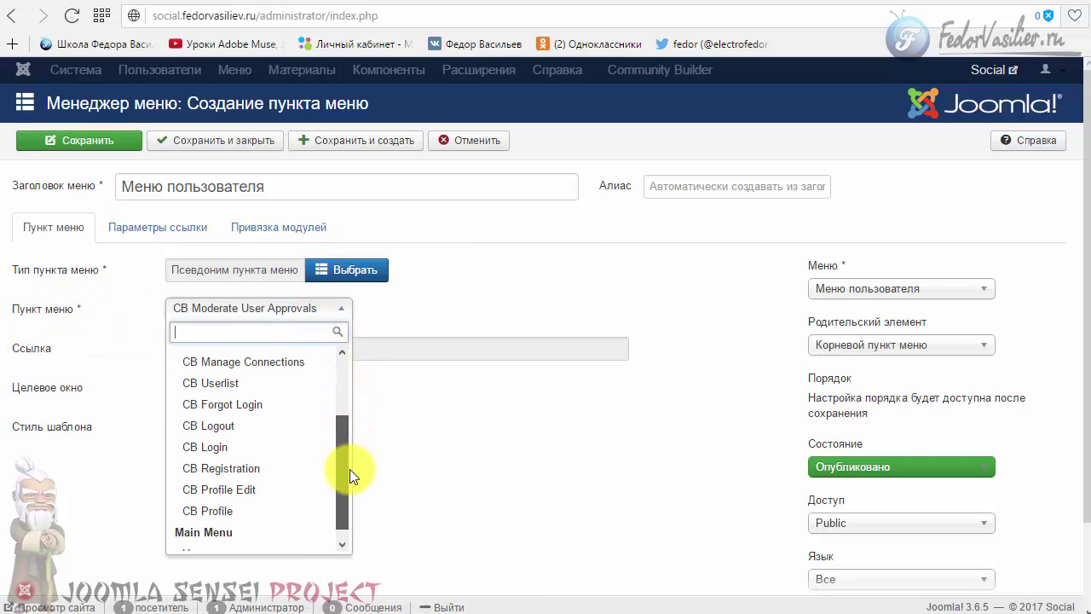
pyautogui.click(223, 511)
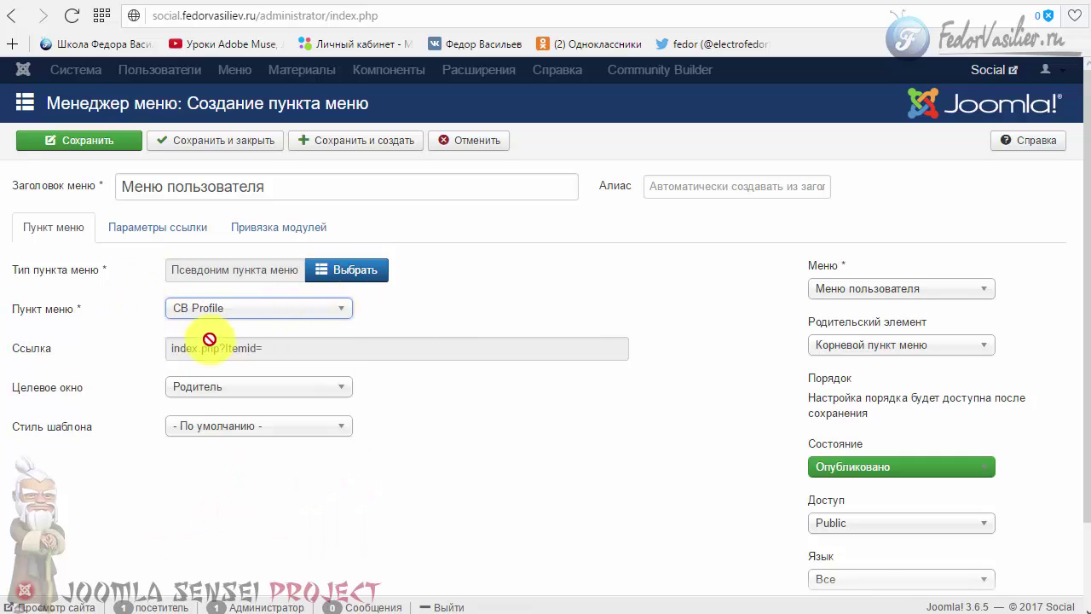
pyautogui.click(96, 147)
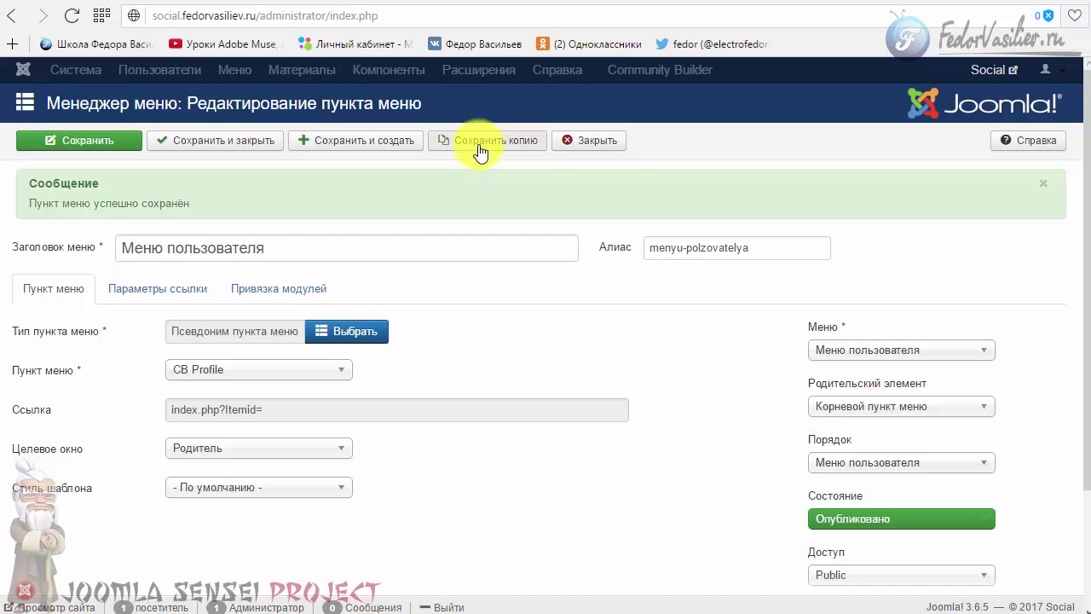
# Step: Save a copy of the Меню пользователя menu item and clear the copy's alias
pyautogui.click(480, 143)
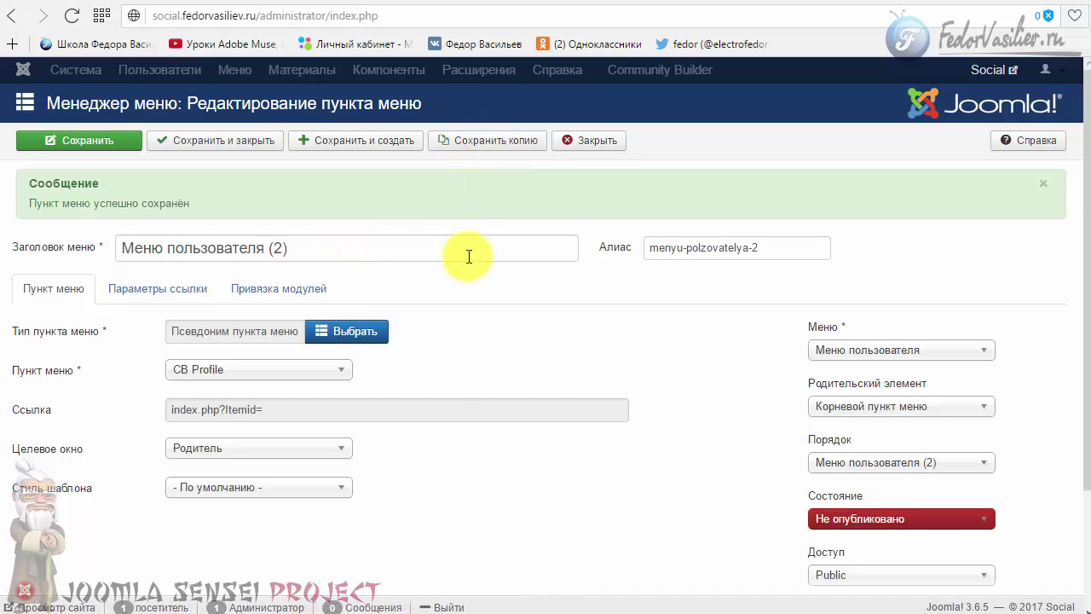
pyautogui.click(784, 246)
pyautogui.moveTo(692, 243); pyautogui.dragTo(590, 249)
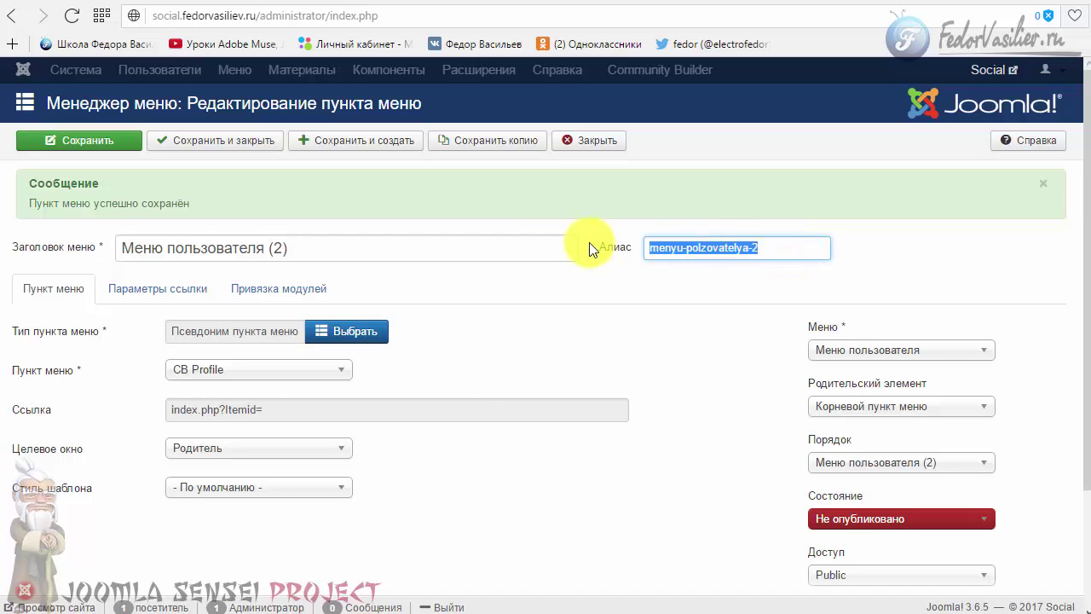
pyautogui.press('BackSpace')
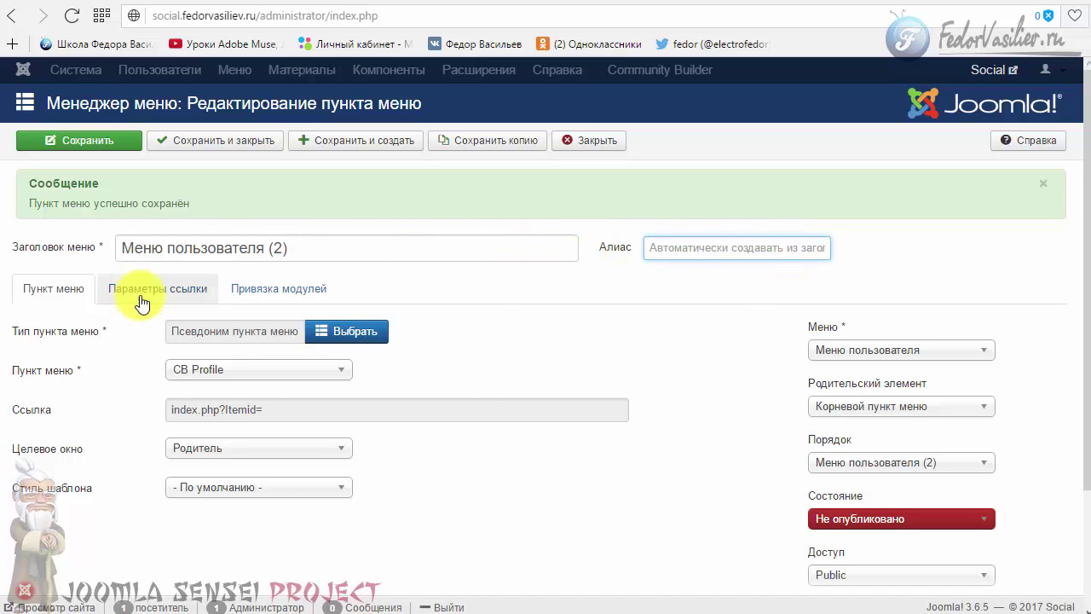
# Step: Replace the copied menu item's title with Редактор профиля
pyautogui.tripleClick(324, 247)
pyautogui.press('BackSpace')
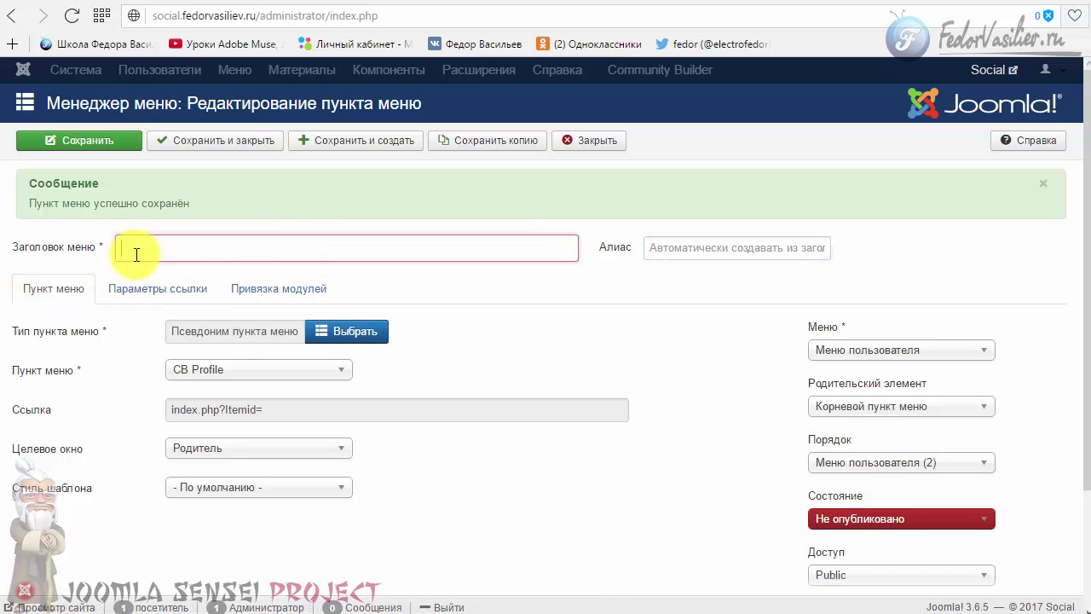
pyautogui.write('Р')
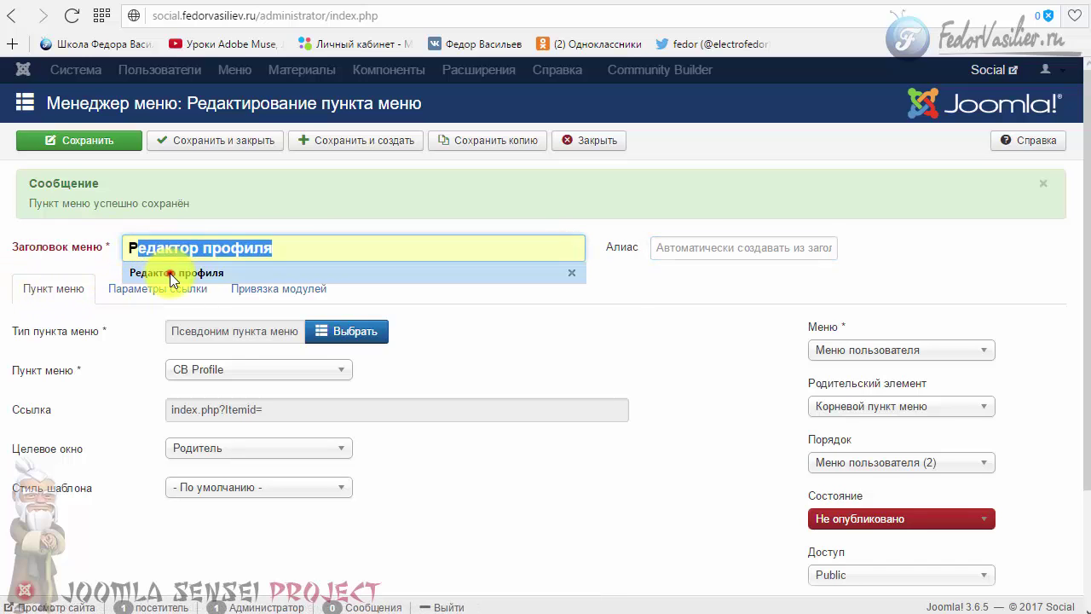
pyautogui.click(137, 273)
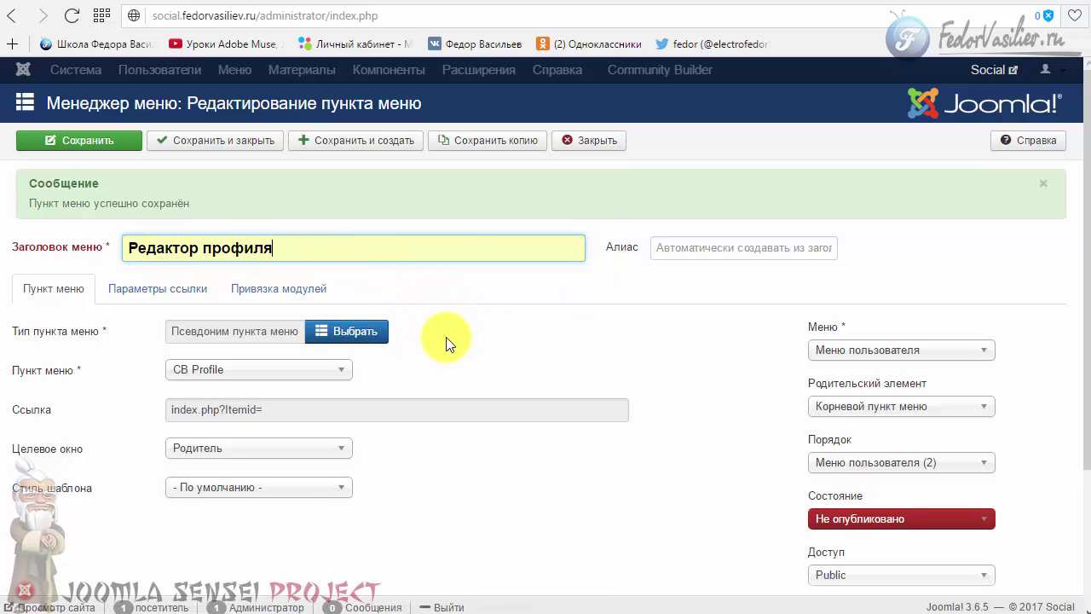
# Step: Set the Редактор профиля menu item's state to Опубликовано
pyautogui.scroll(-2, 767, 443)
pyautogui.click(828, 366)
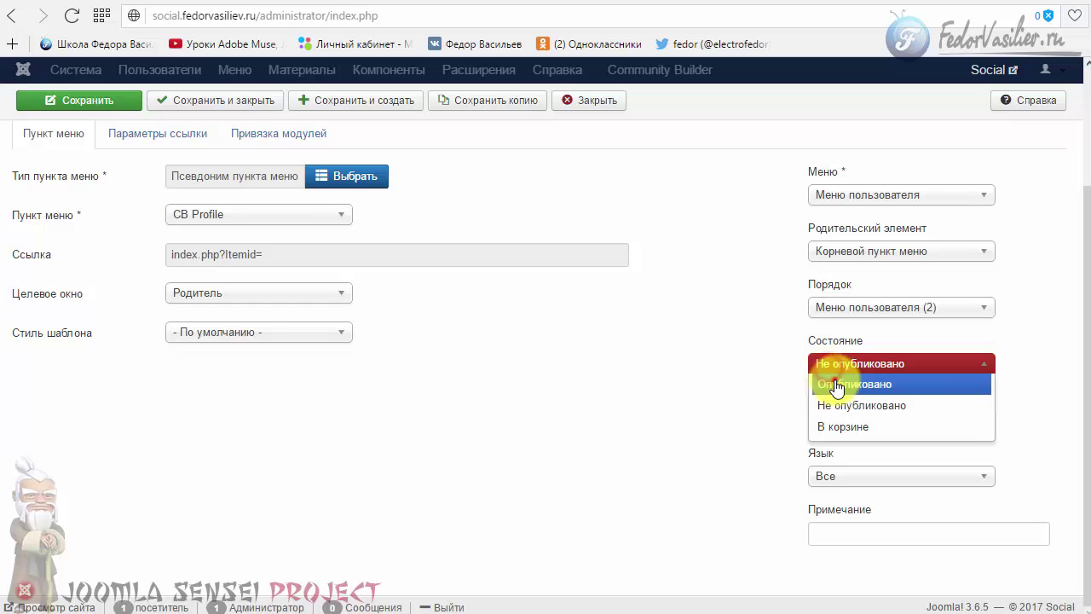
pyautogui.click(836, 383)
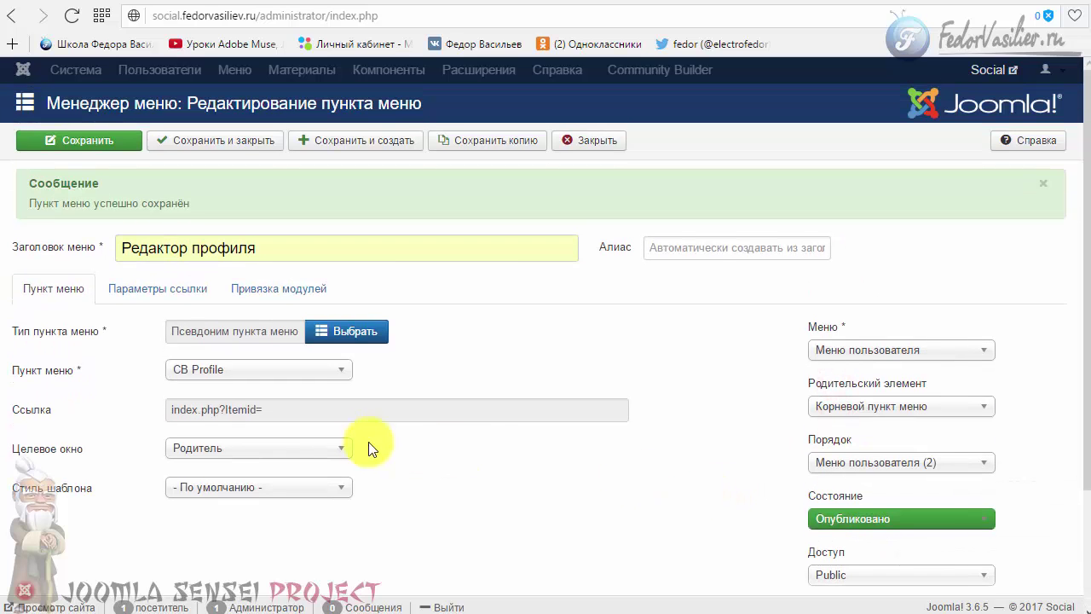
# Step: Point the Редактор профиля alias to the CB Profile Edit menu item, then save and close the item
pyautogui.click(337, 370)
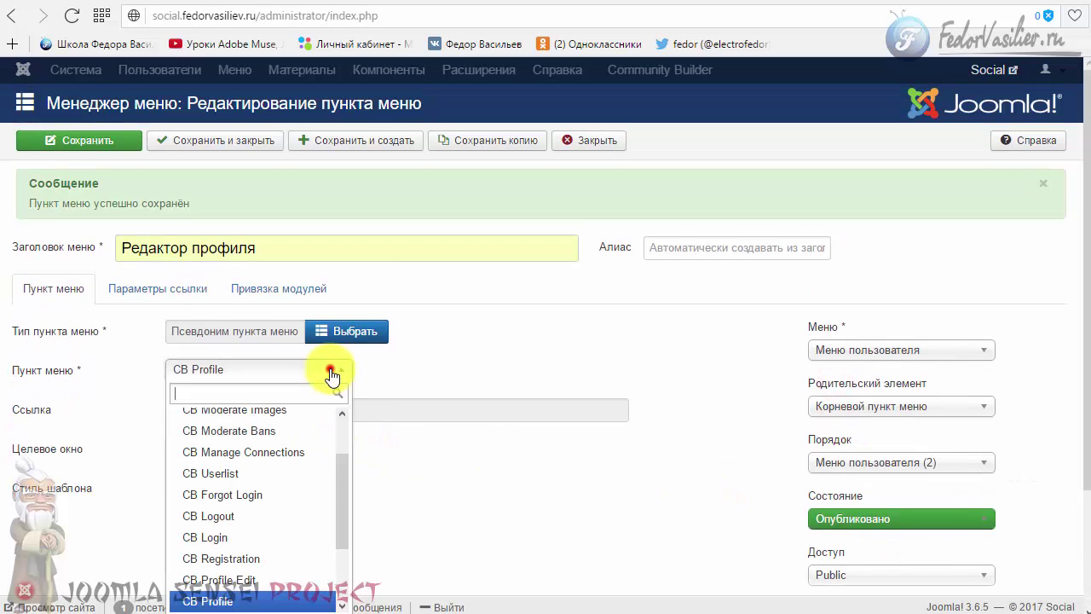
pyautogui.scroll(-1, 382, 493)
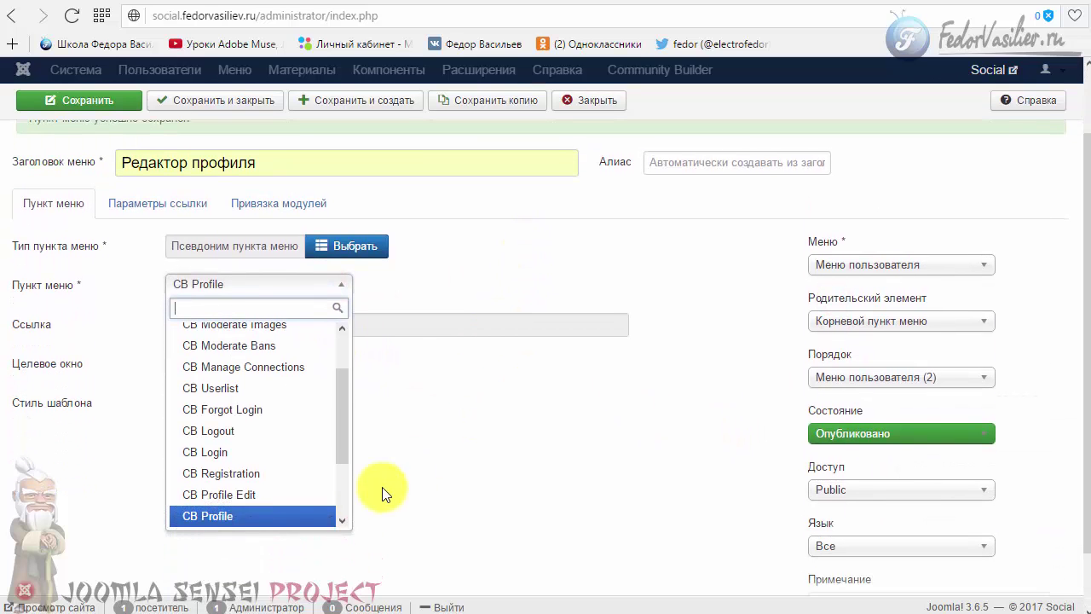
pyautogui.click(242, 494)
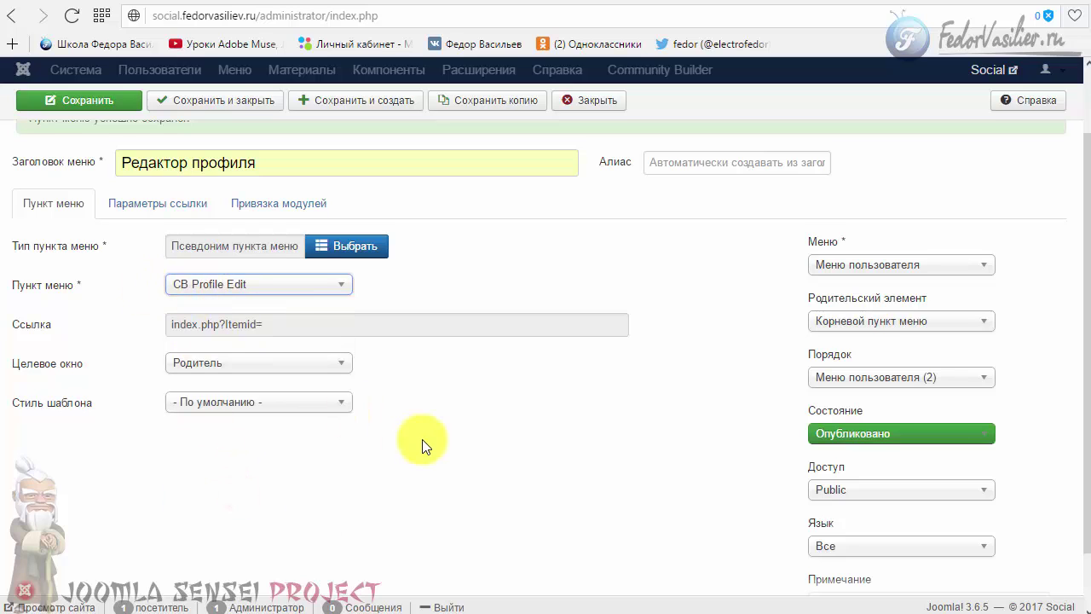
pyautogui.scroll(1, 417, 442)
pyautogui.click(243, 146)
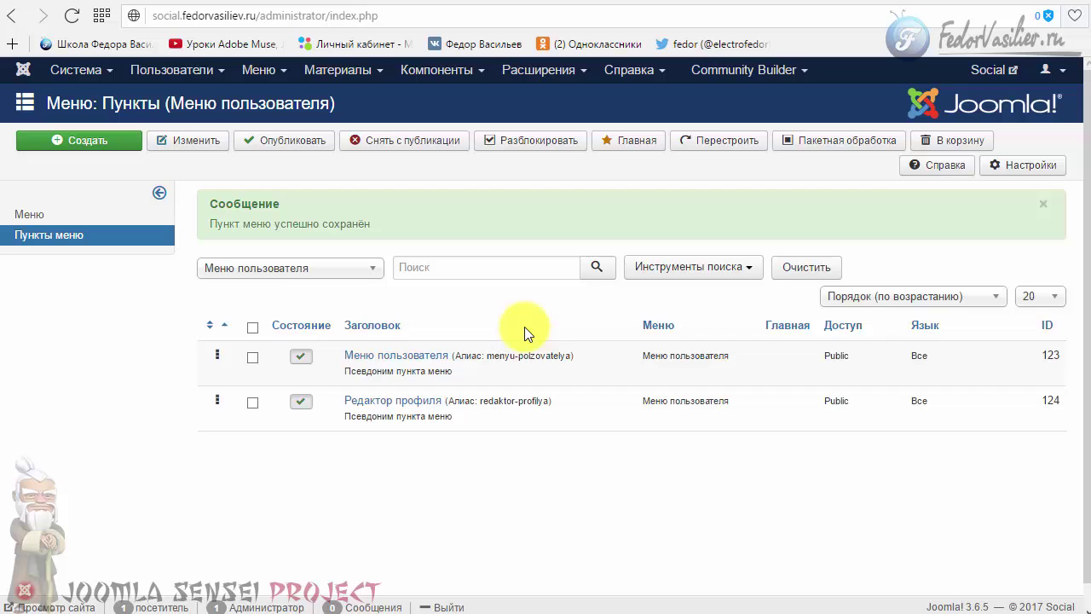
# Step: From the list of all menus, add a module for Меню пользователя and title it Меню пользователя
pyautogui.click(17, 214)
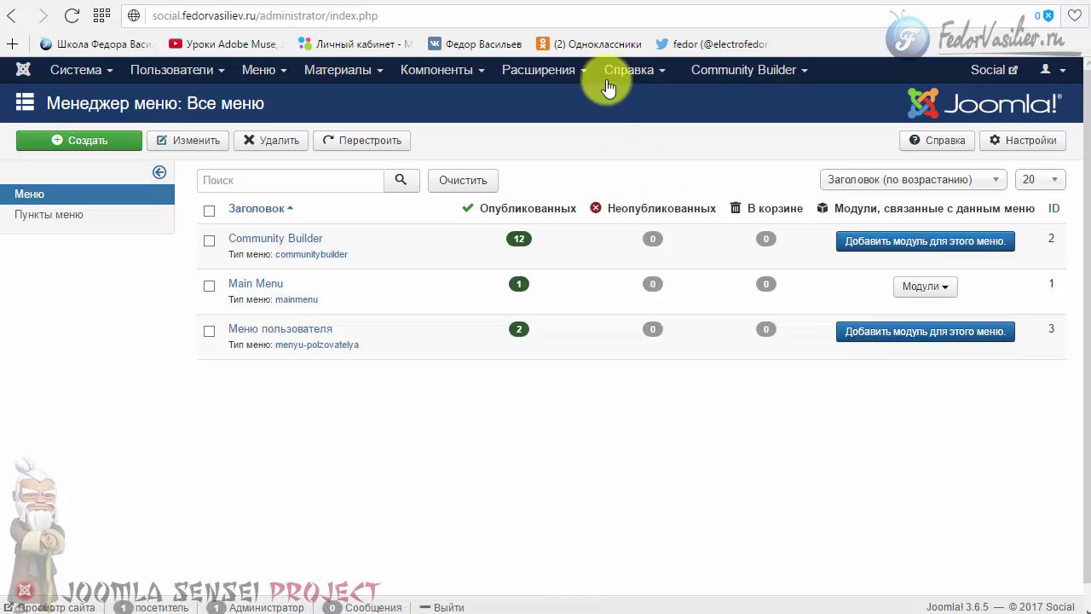
pyautogui.click(570, 77)
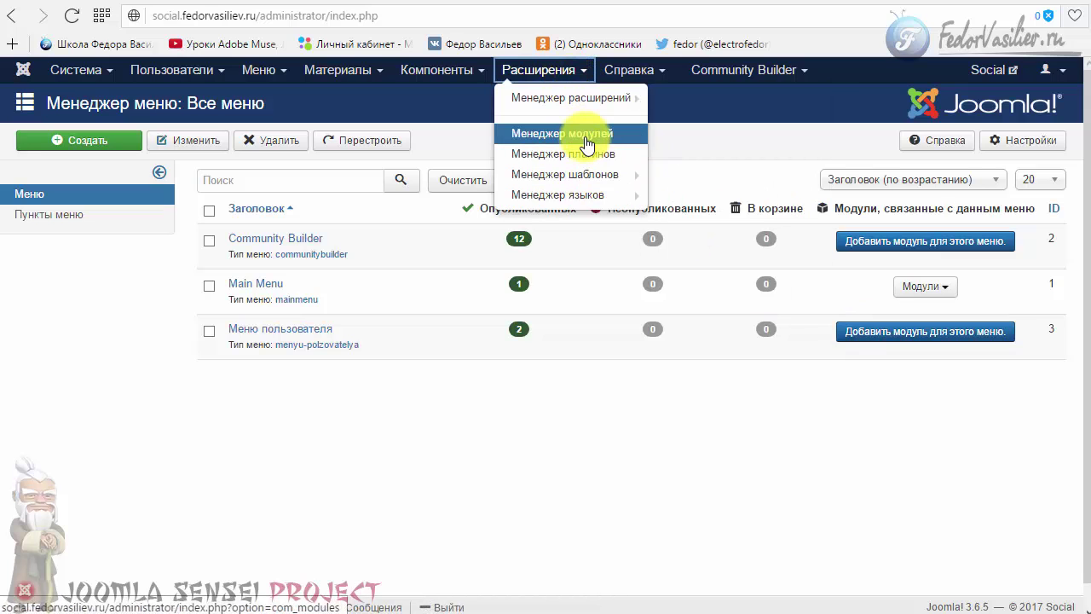
pyautogui.click(795, 457)
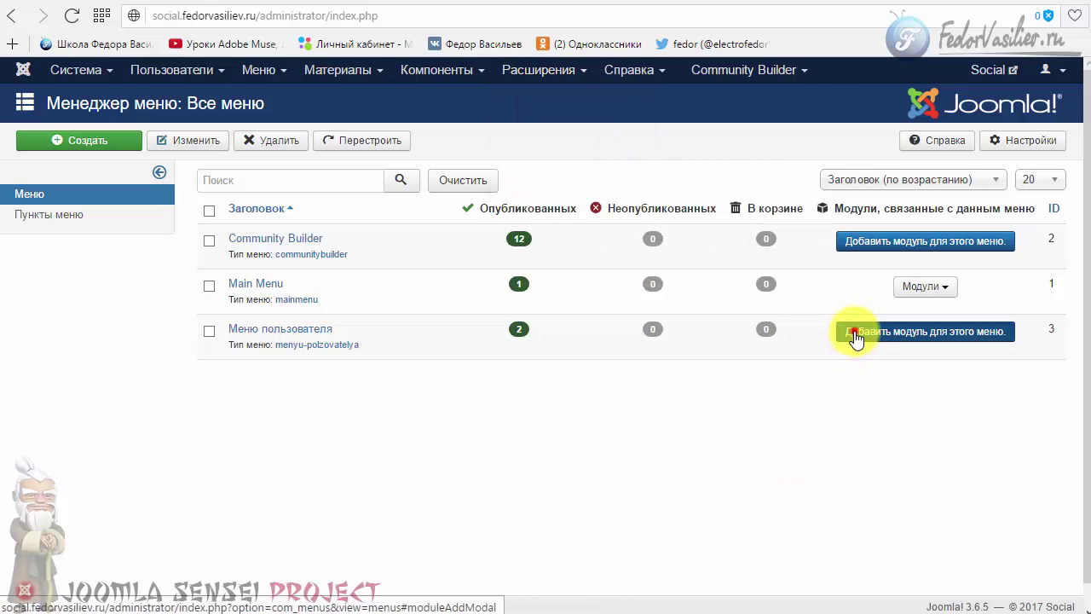
pyautogui.click(855, 333)
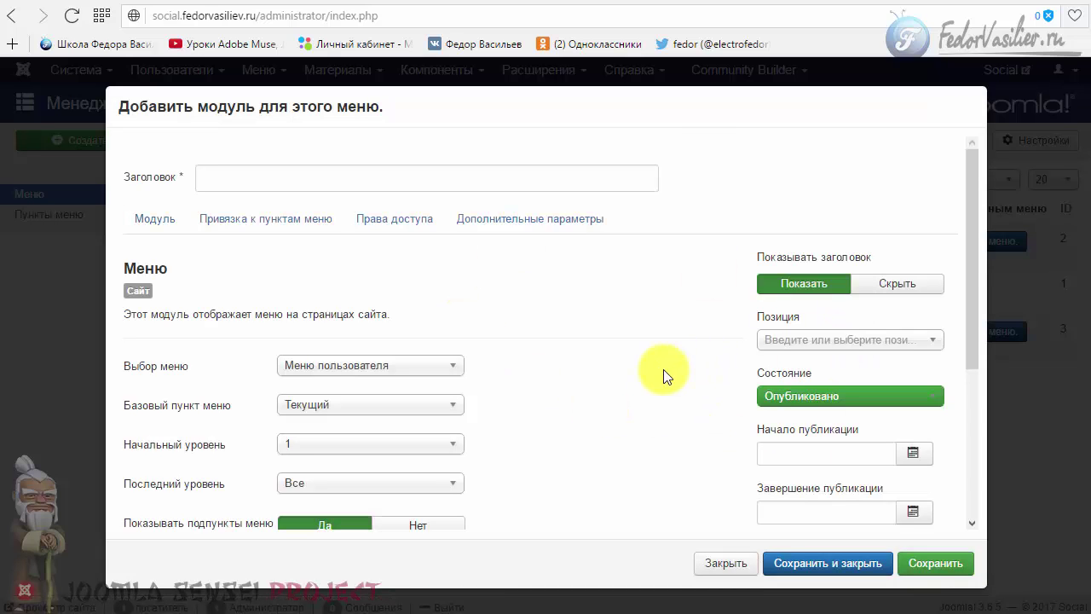
pyautogui.click(316, 181)
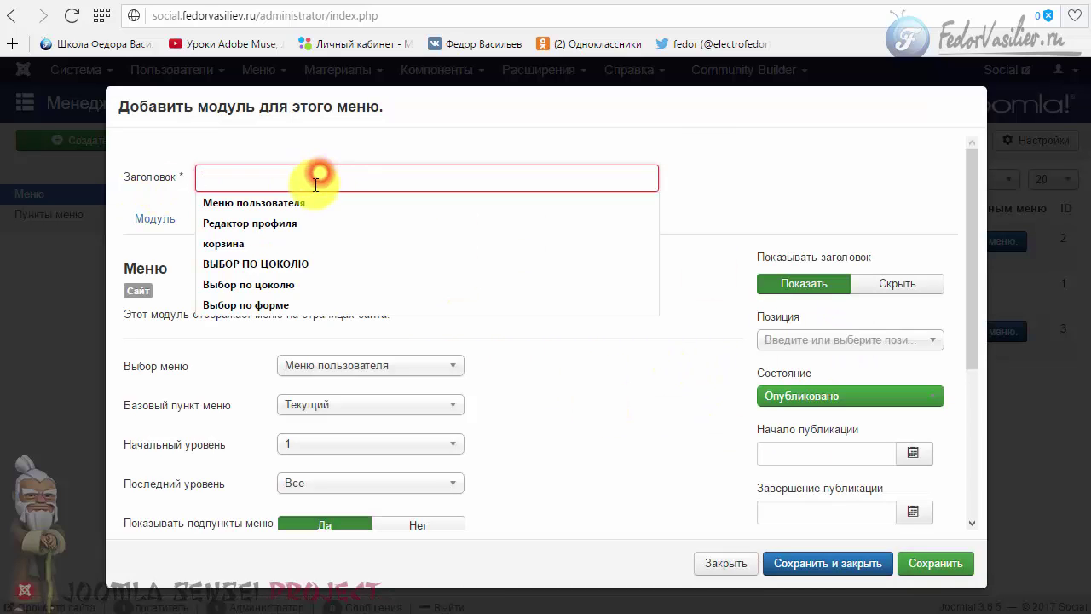
pyautogui.click(286, 202)
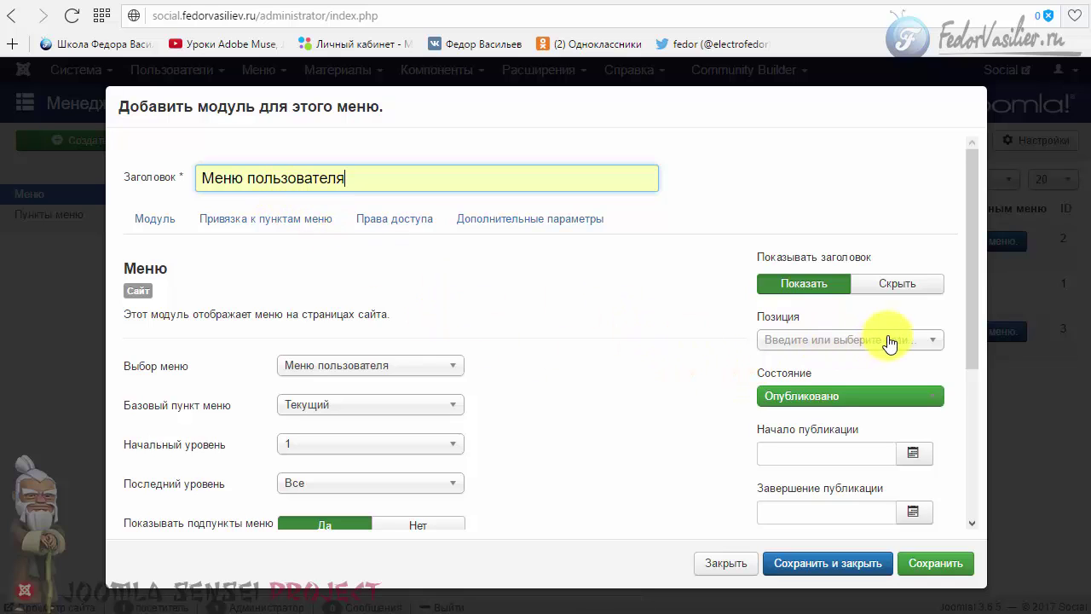
# Step: Assign the new menu module to the Left top [position-7] position, then save and close it
pyautogui.click(925, 341)
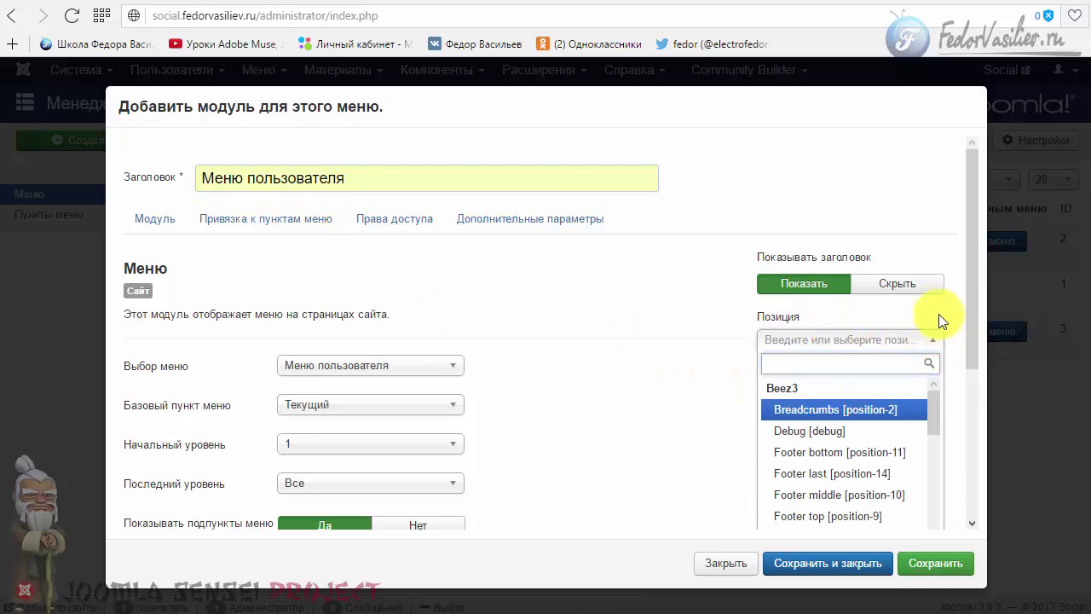
pyautogui.scroll(-1, 938, 322)
pyautogui.moveTo(934, 326); pyautogui.dragTo(936, 341)
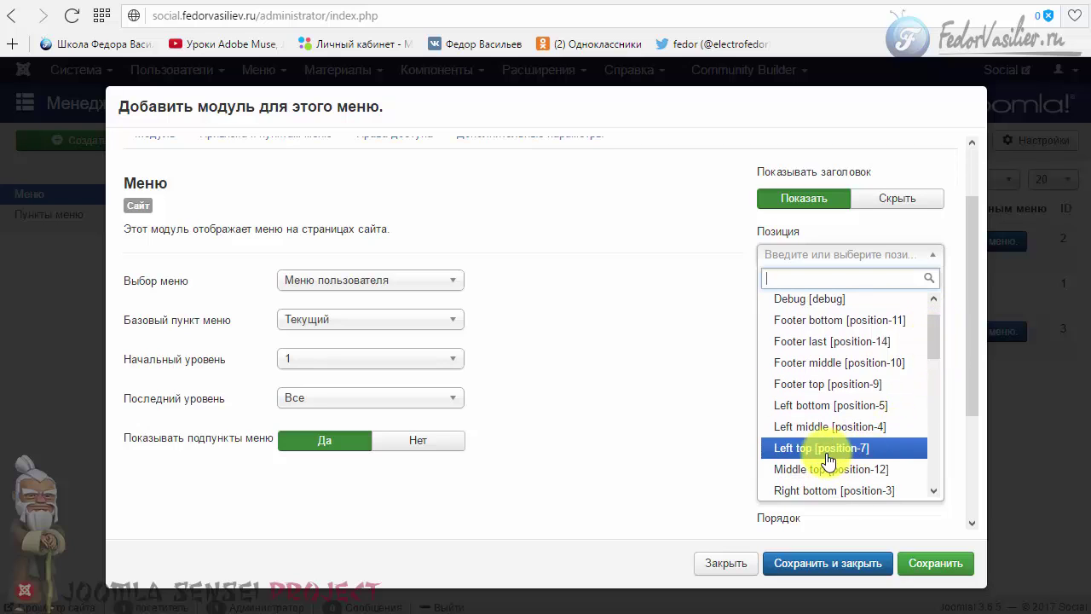
pyautogui.click(798, 441)
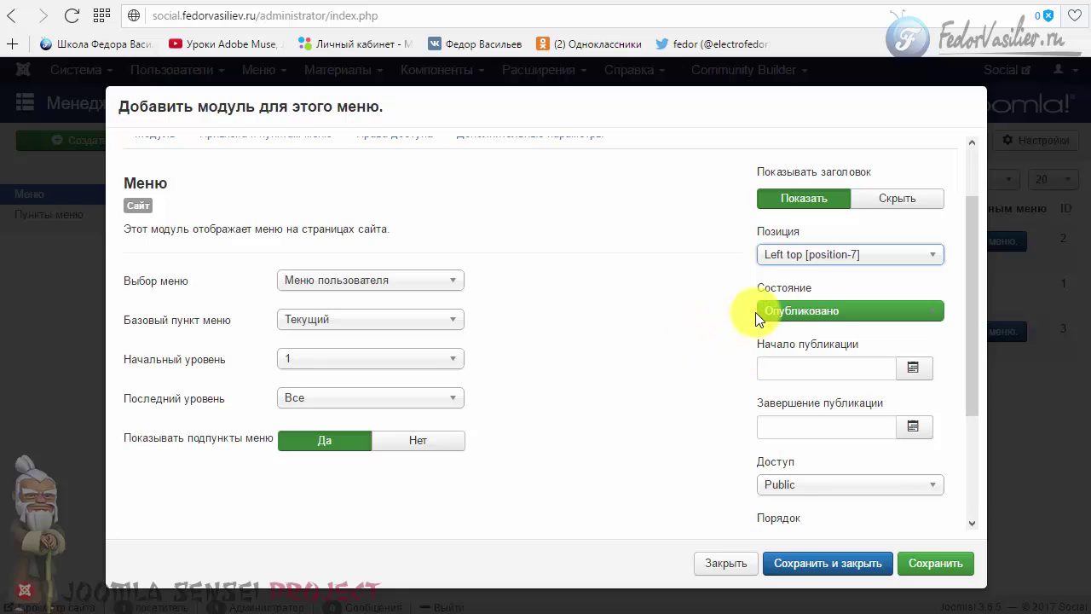
pyautogui.scroll(1, 664, 354)
pyautogui.scroll(1, 597, 332)
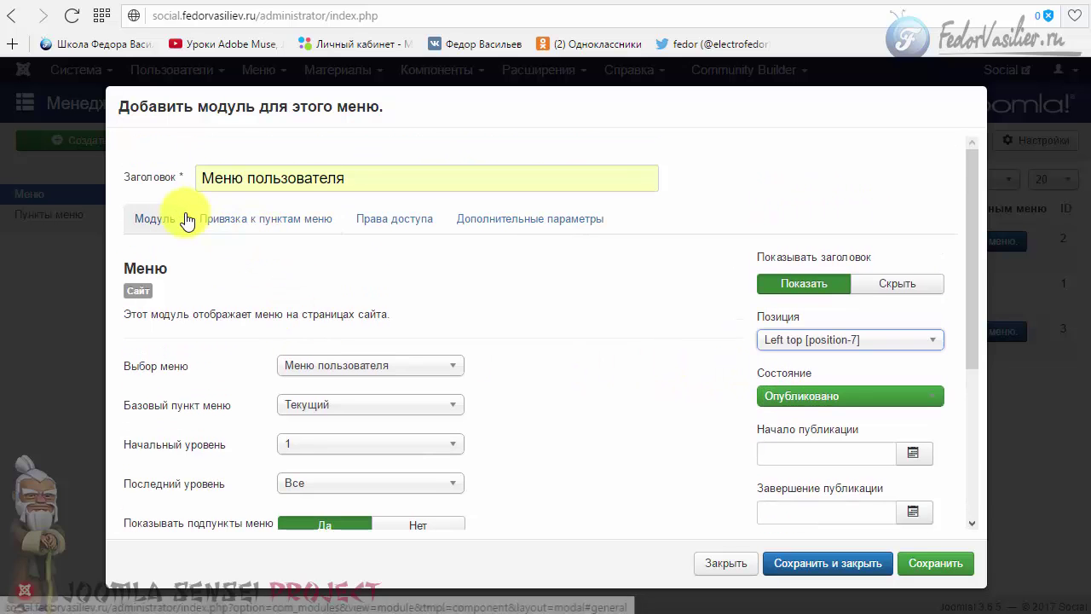
pyautogui.scroll(-2, 512, 366)
pyautogui.click(827, 564)
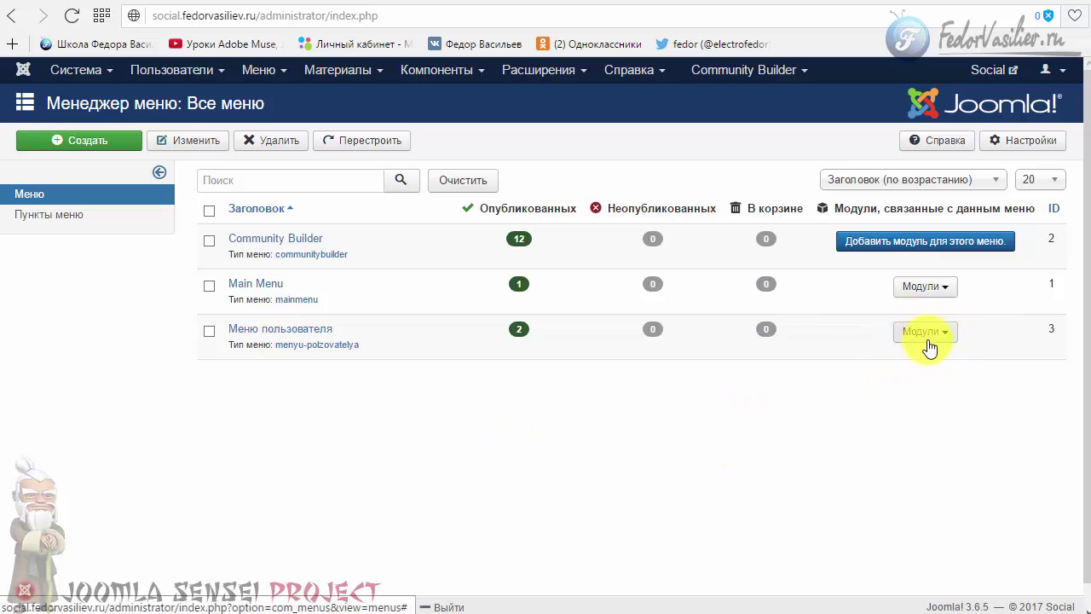
pyautogui.click(937, 335)
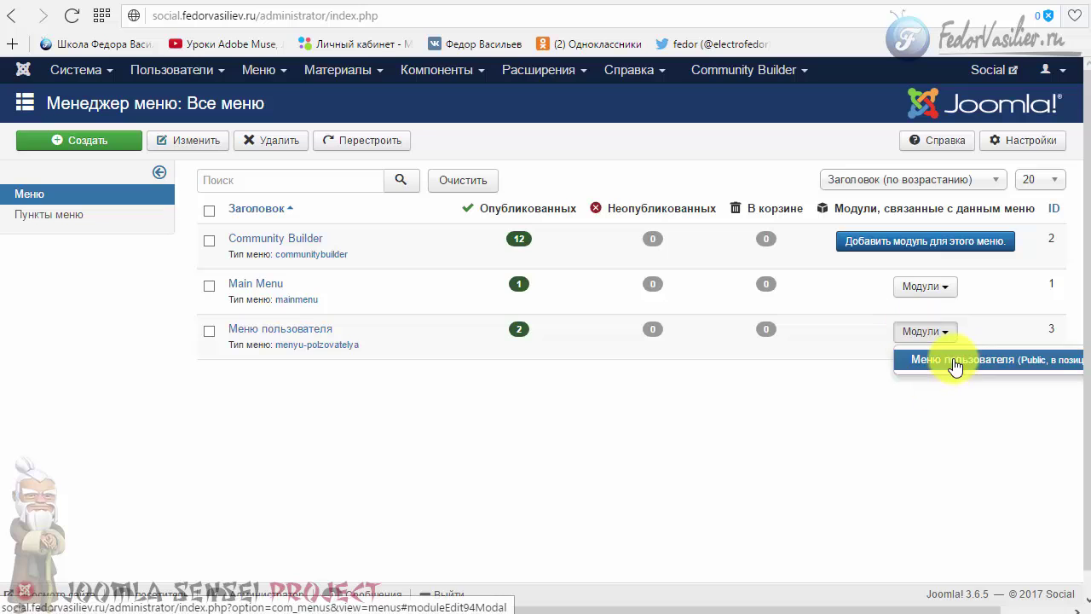
pyautogui.click(859, 471)
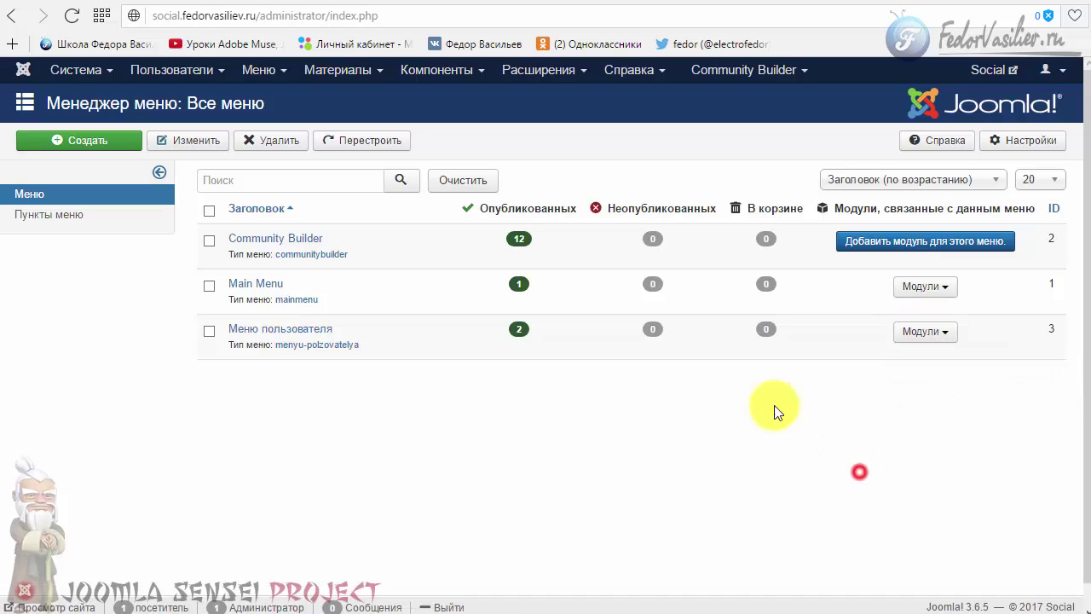
# Step: Switch to the site's profile page, reload it and test the Меню пользователя link in the new menu module
pyautogui.click(856, 5)
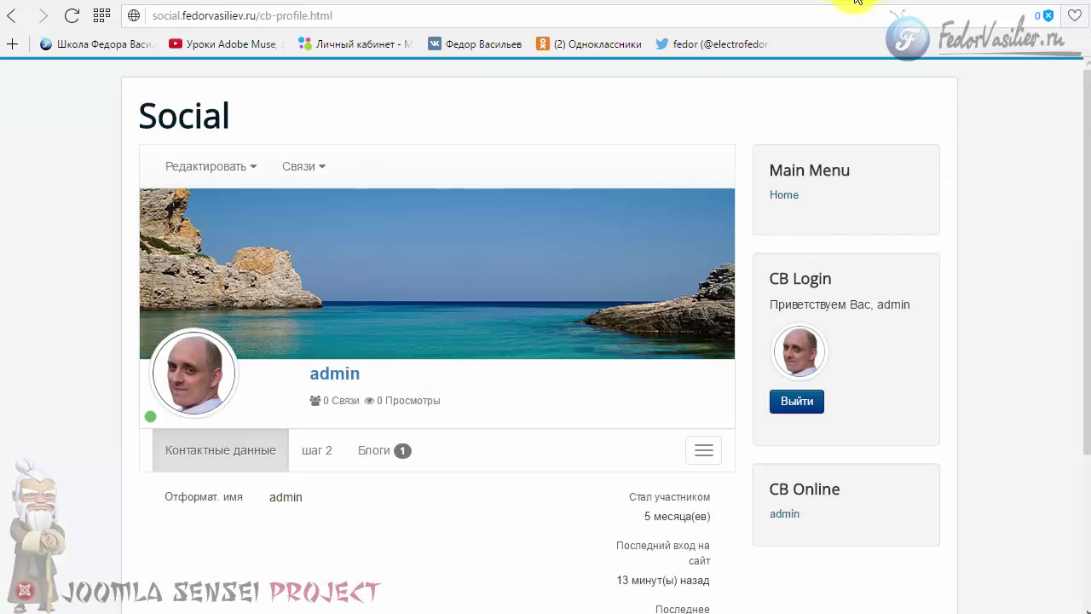
pyautogui.click(73, 15)
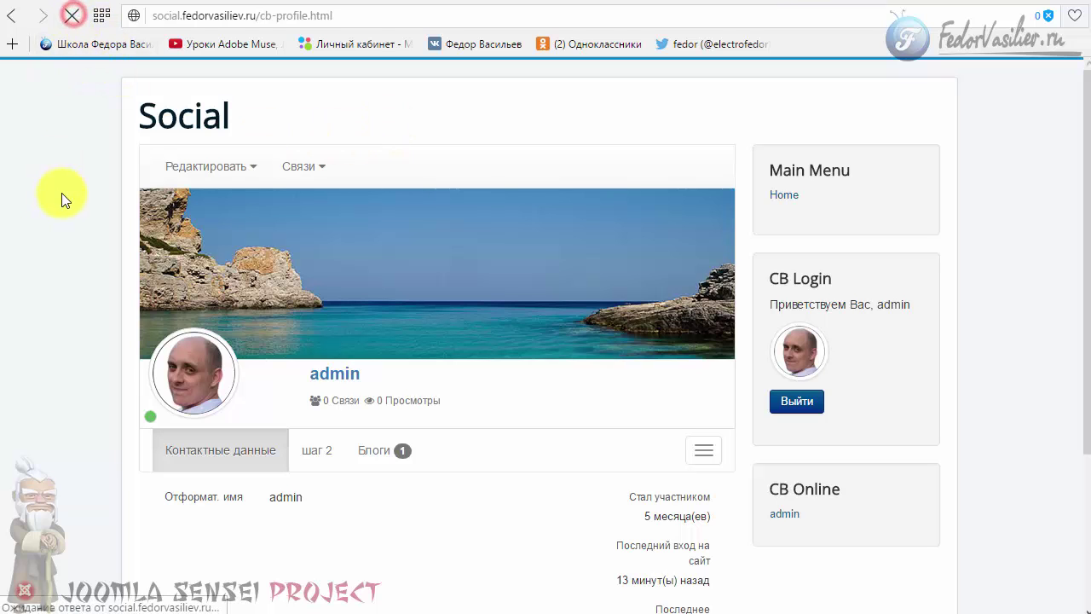
pyautogui.scroll(-3, 765, 347)
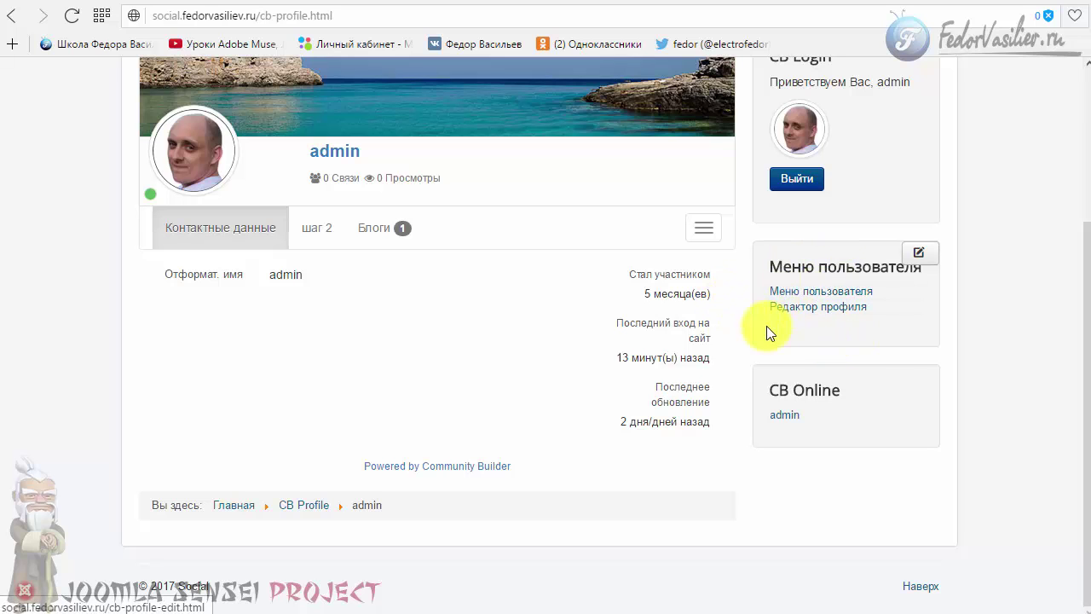
pyautogui.click(792, 291)
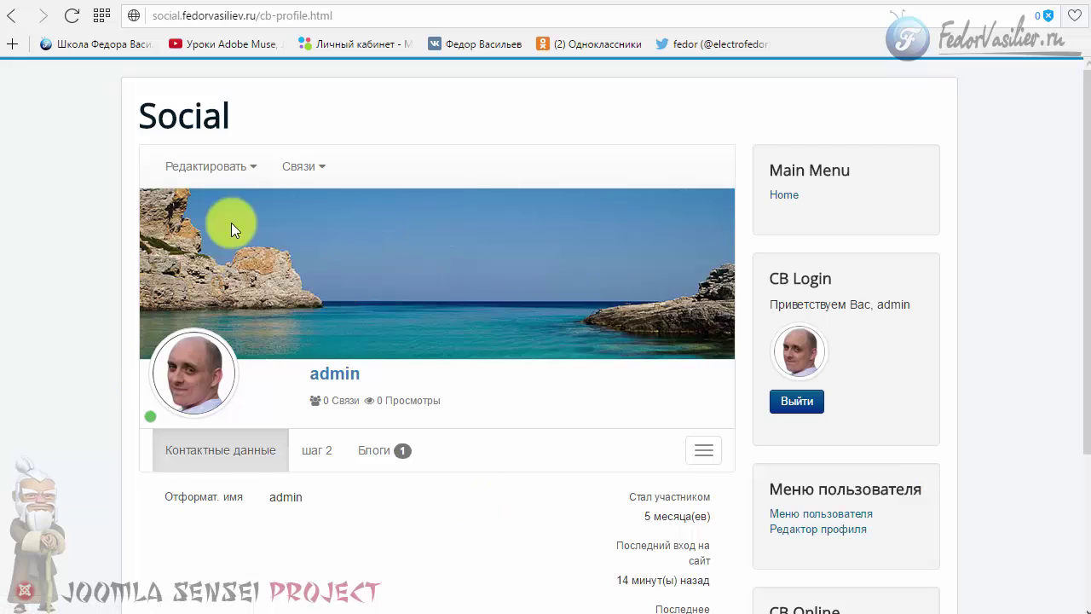
pyautogui.scroll(-3, 453, 136)
pyautogui.scroll(2, 217, 403)
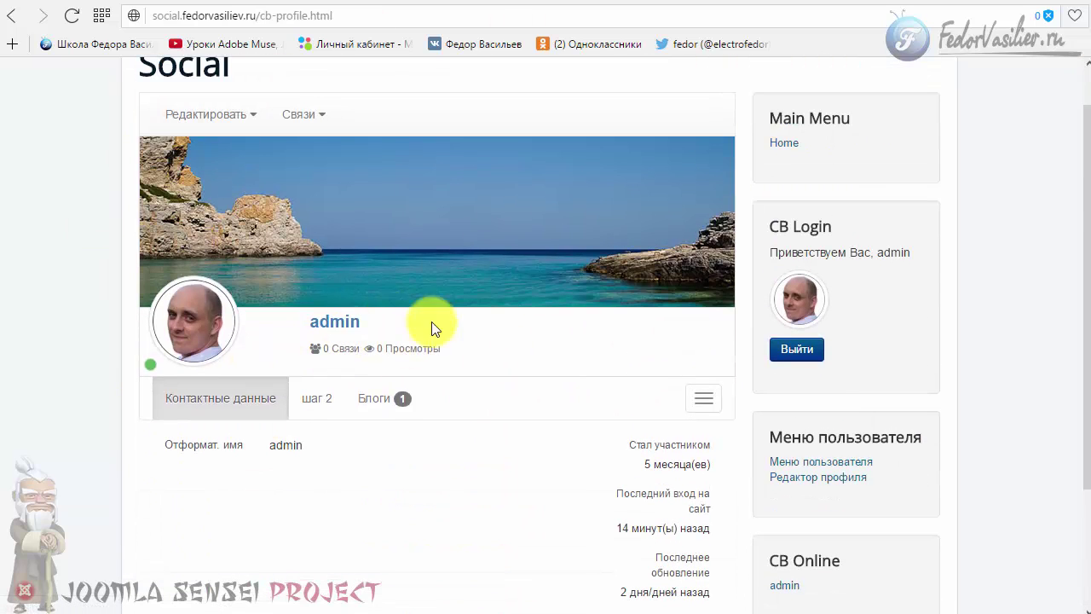
# Step: Open the profile from the CB Login avatar, then follow the Редактор профиля link and look through the edit form
pyautogui.click(801, 300)
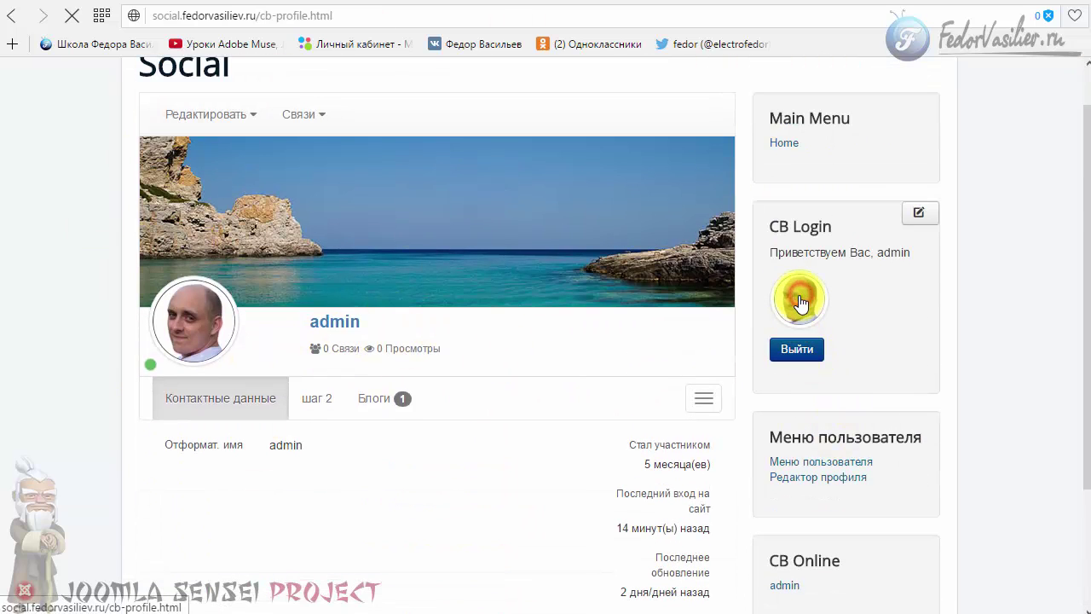
pyautogui.scroll(-3, 648, 290)
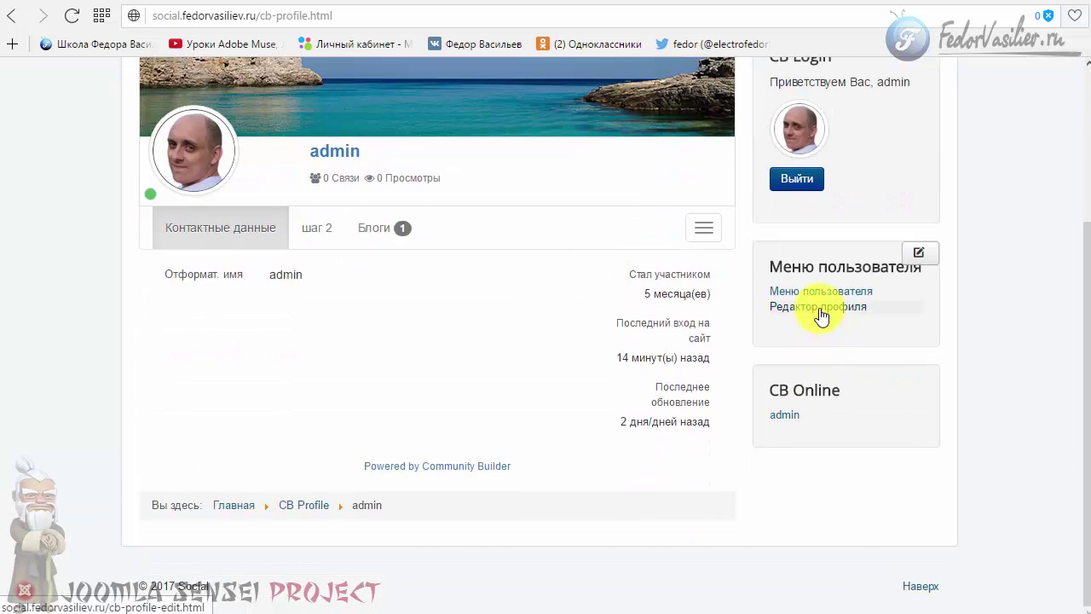
pyautogui.click(820, 309)
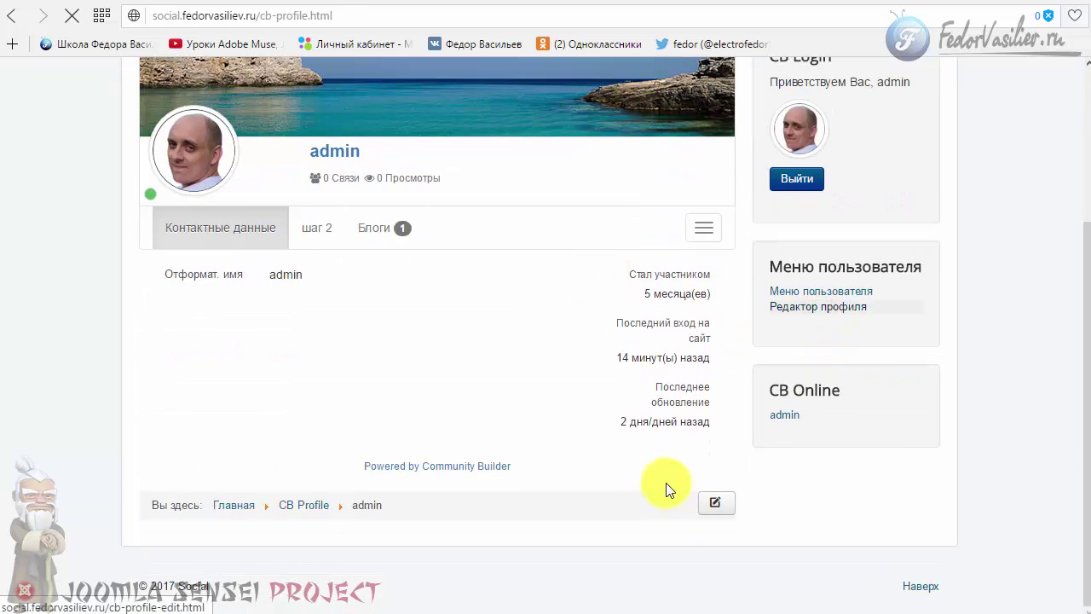
pyautogui.scroll(-5, 256, 248)
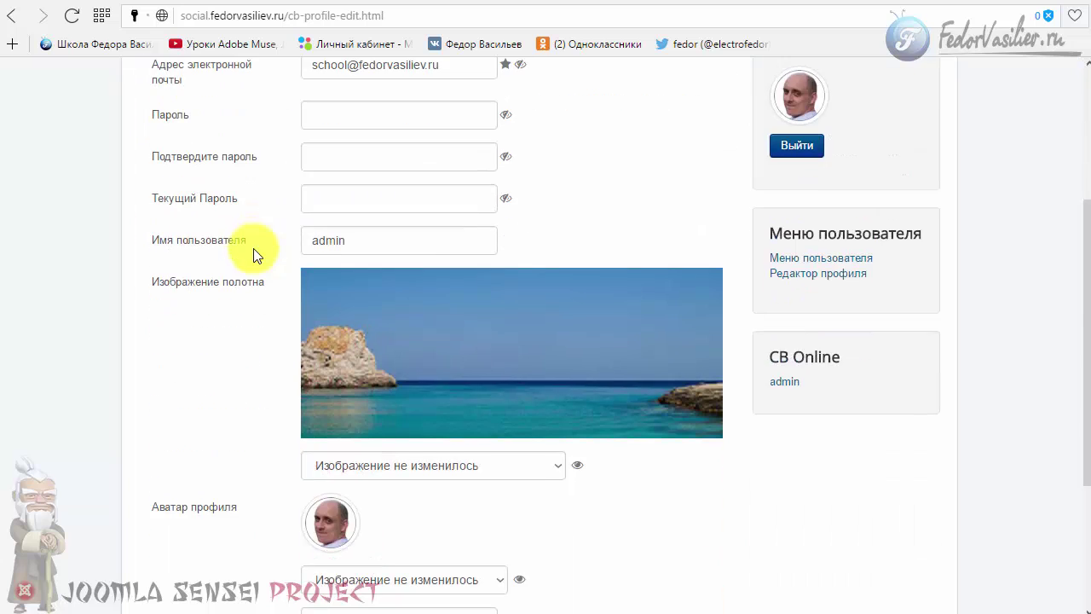
pyautogui.scroll(10, 383, 256)
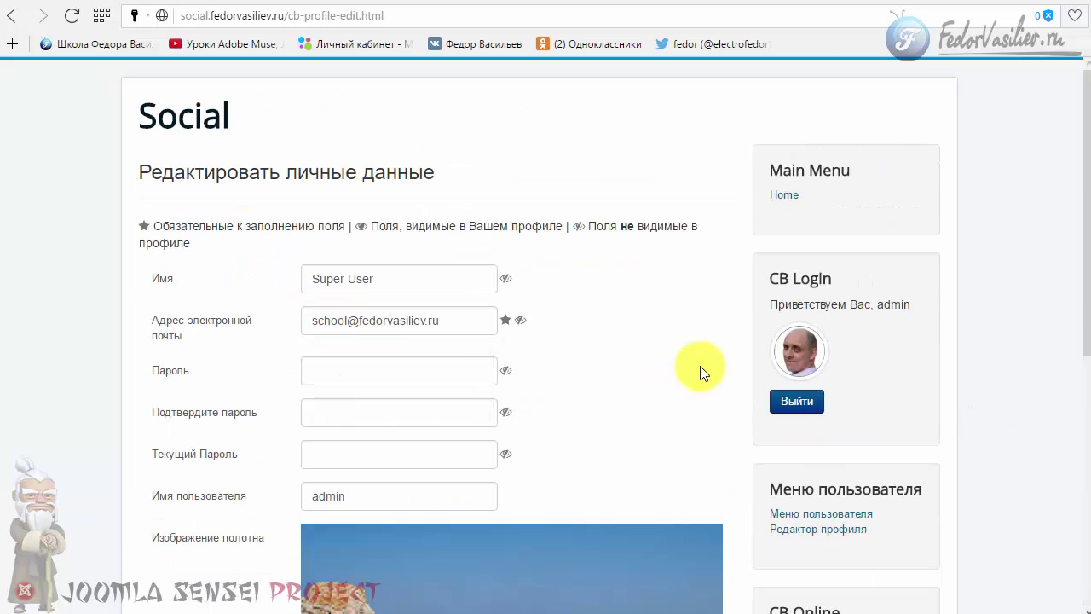
# Step: Return to the profile, open its edit form through Редактировать and compare it with the Редактор профиля link
pyautogui.click(801, 354)
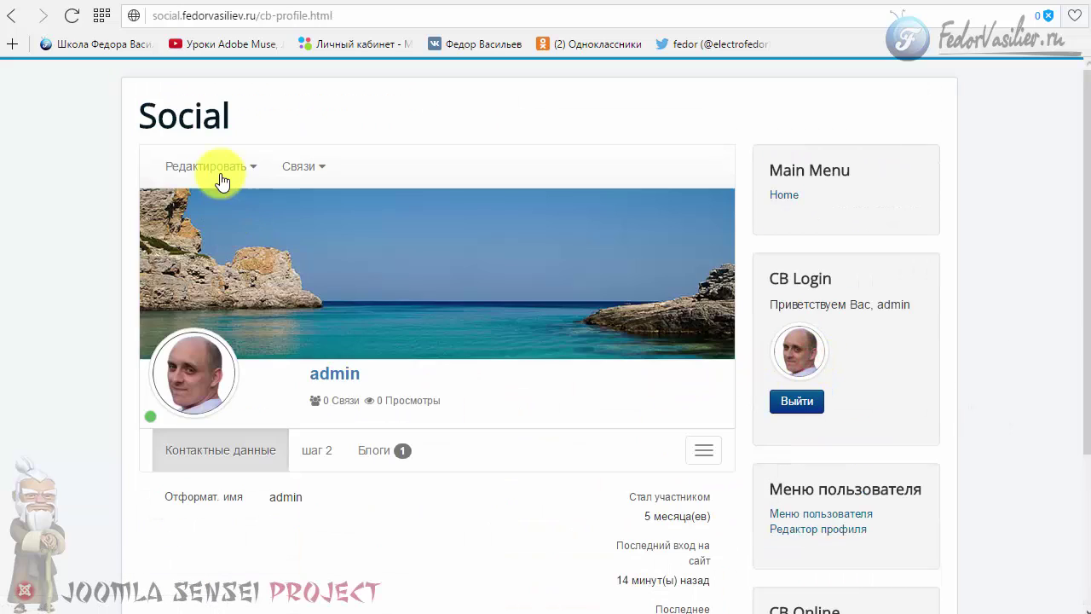
pyautogui.click(223, 169)
pyautogui.click(208, 207)
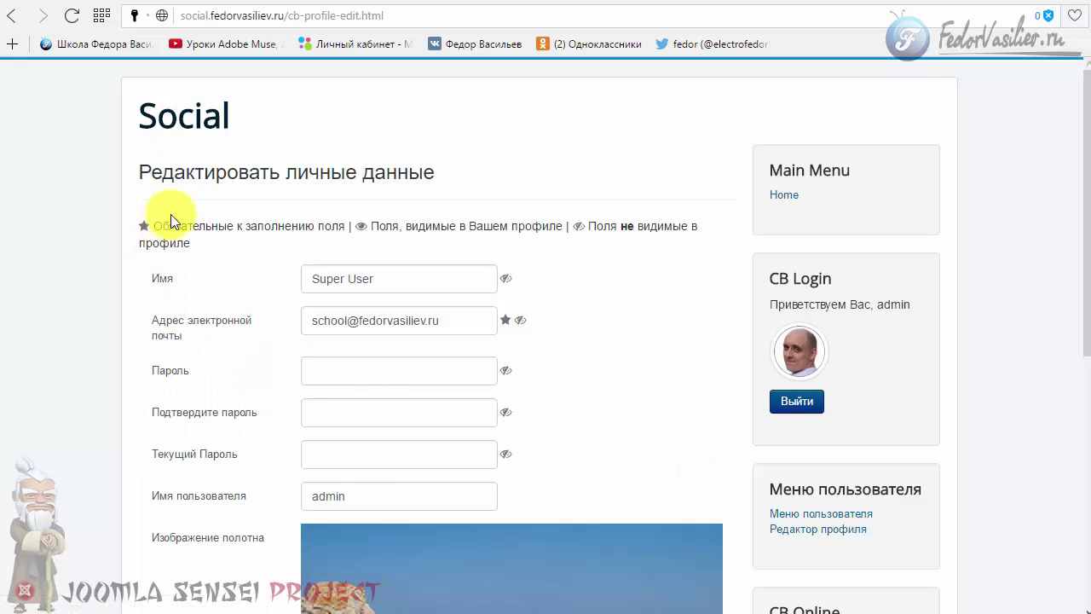
pyautogui.scroll(-3, 602, 287)
pyautogui.scroll(1, 770, 250)
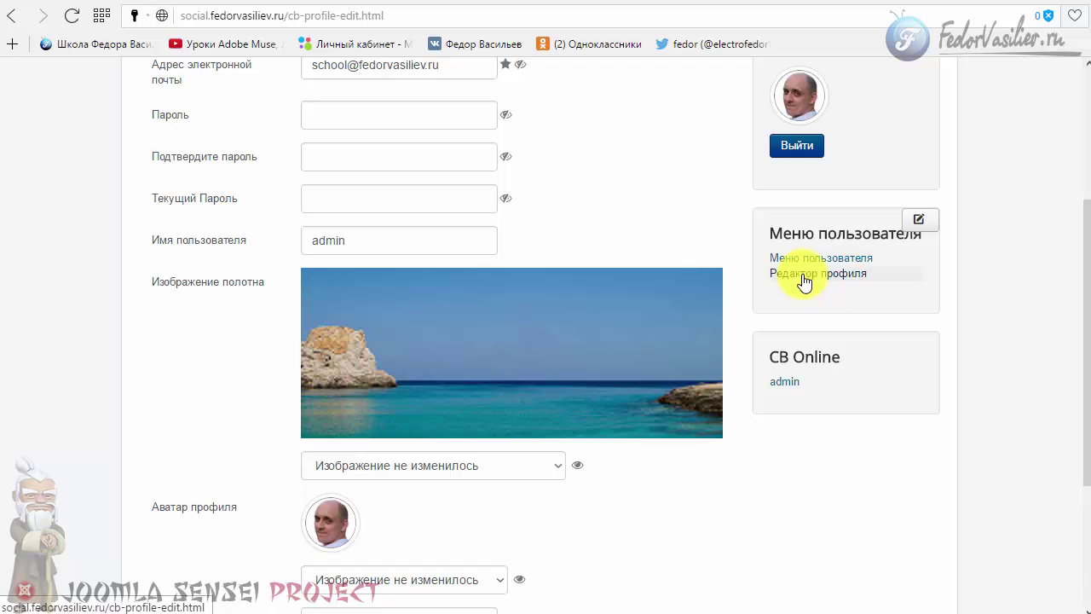
pyautogui.click(803, 274)
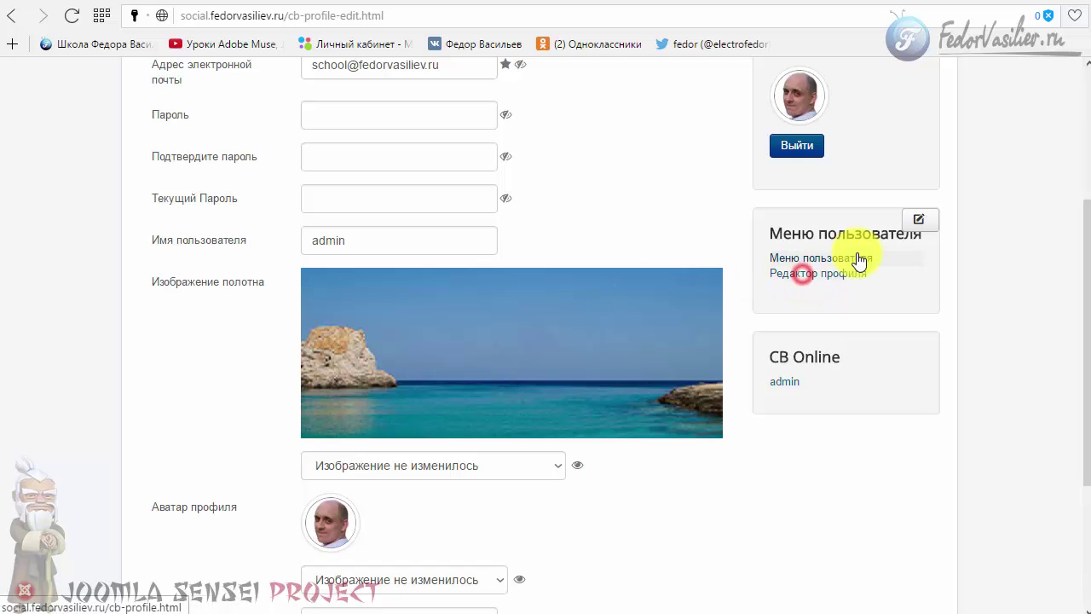
# Step: Switch to the Joomla administrator and start a new item of type Псевдоним пункта меню in Меню пользователя, opening its target item choices
pyautogui.click(825, 2)
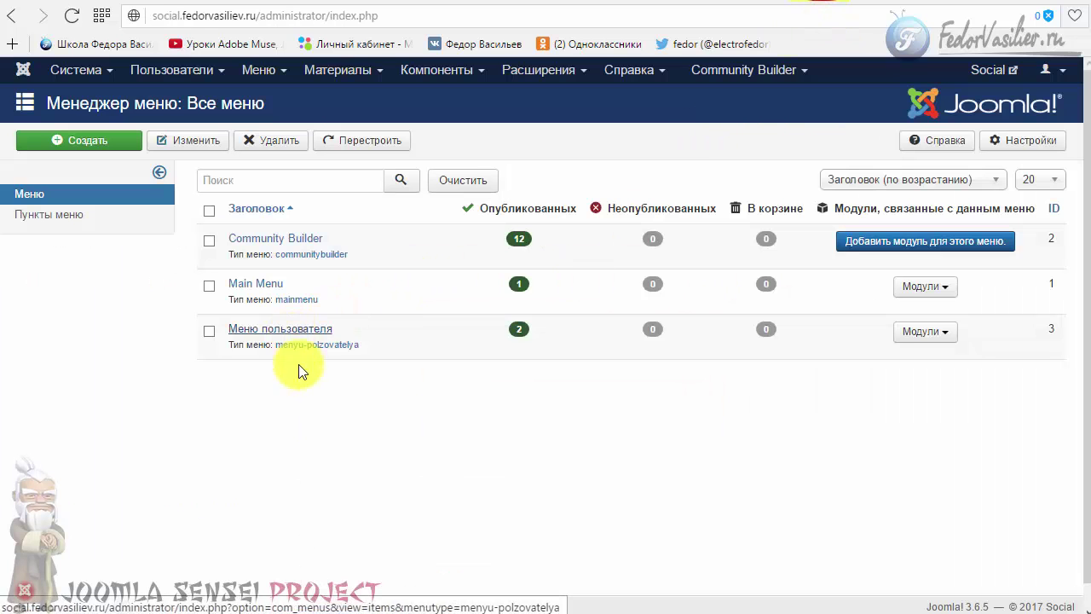
pyautogui.click(265, 333)
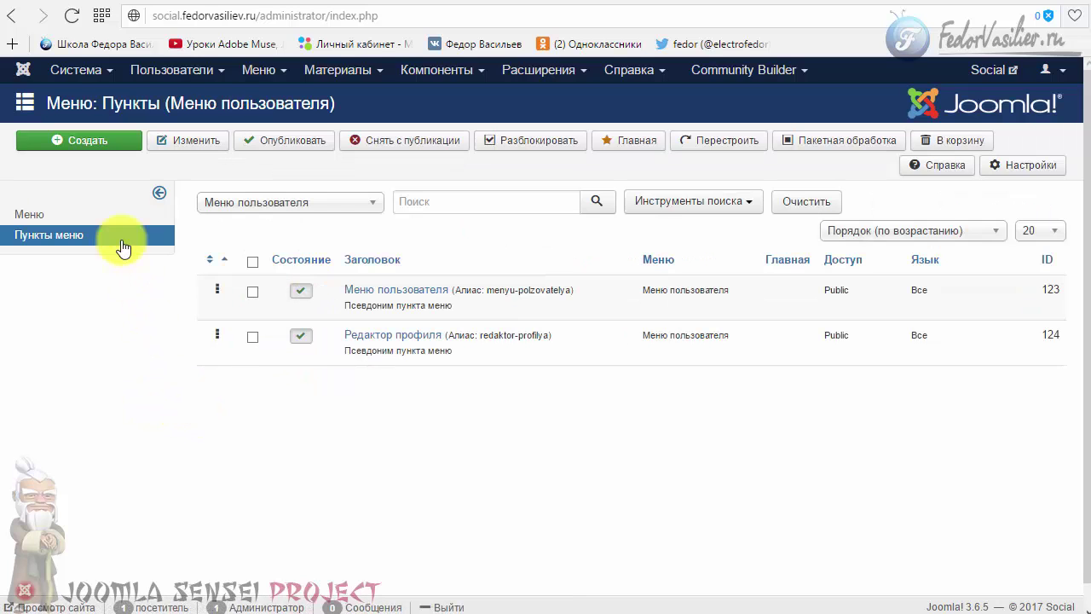
pyautogui.click(111, 153)
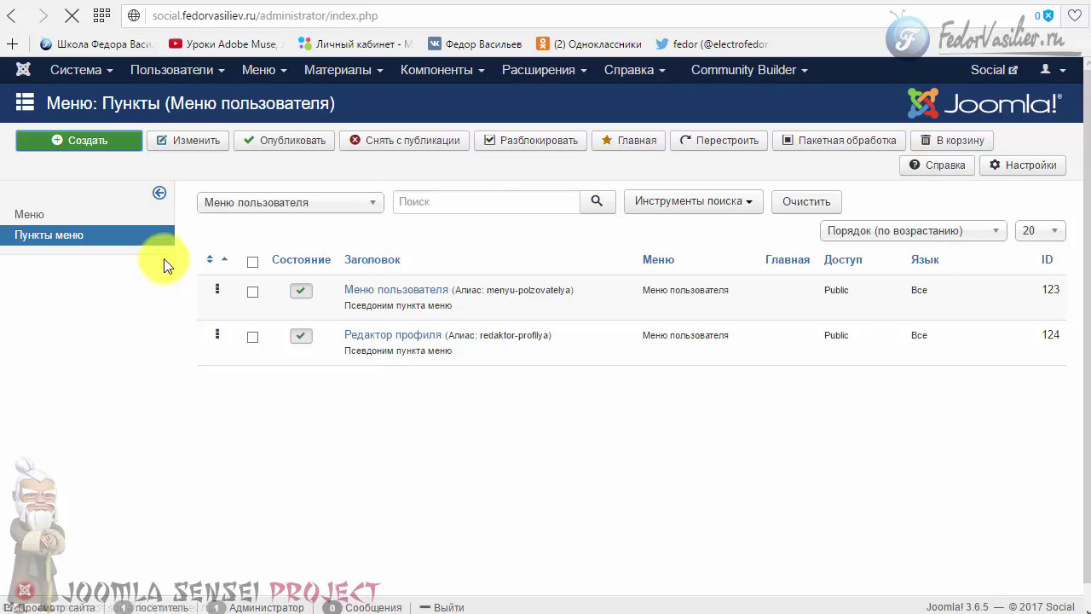
pyautogui.click(329, 269)
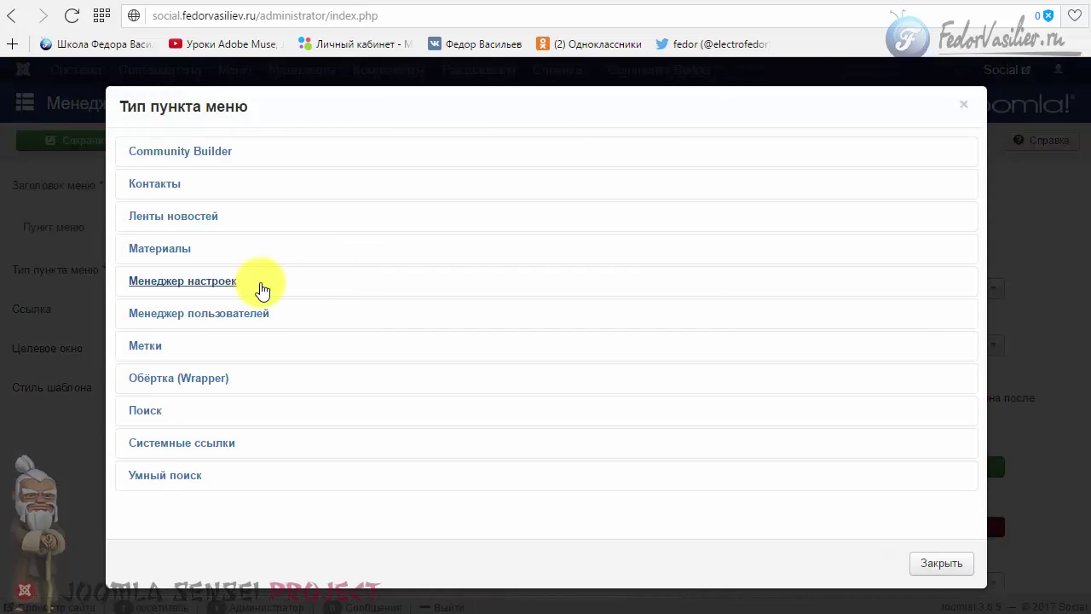
pyautogui.click(152, 442)
pyautogui.scroll(-2, 256, 366)
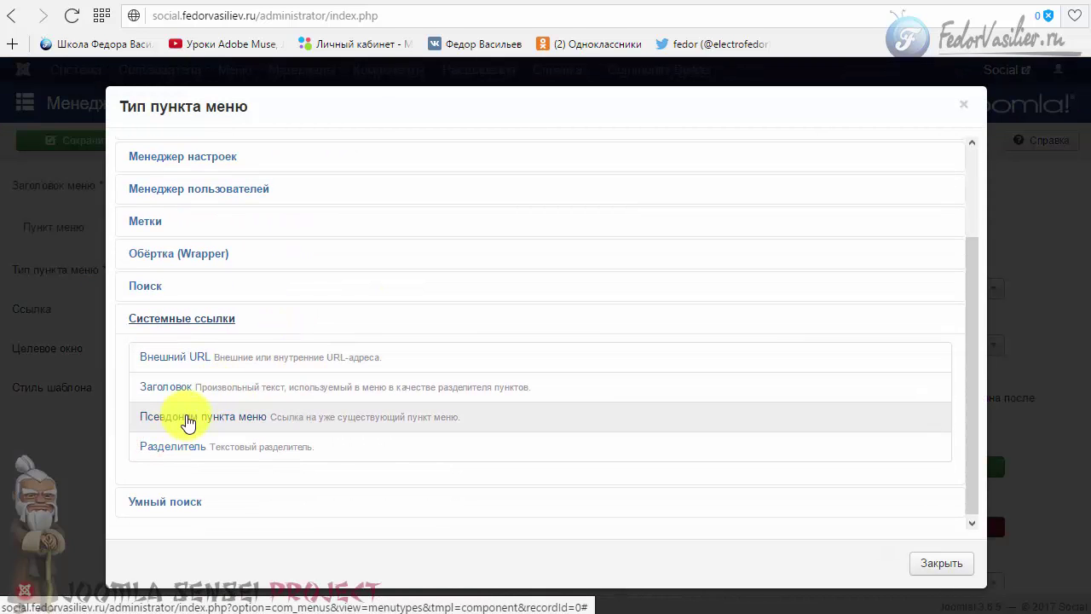
pyautogui.click(186, 416)
pyautogui.click(255, 309)
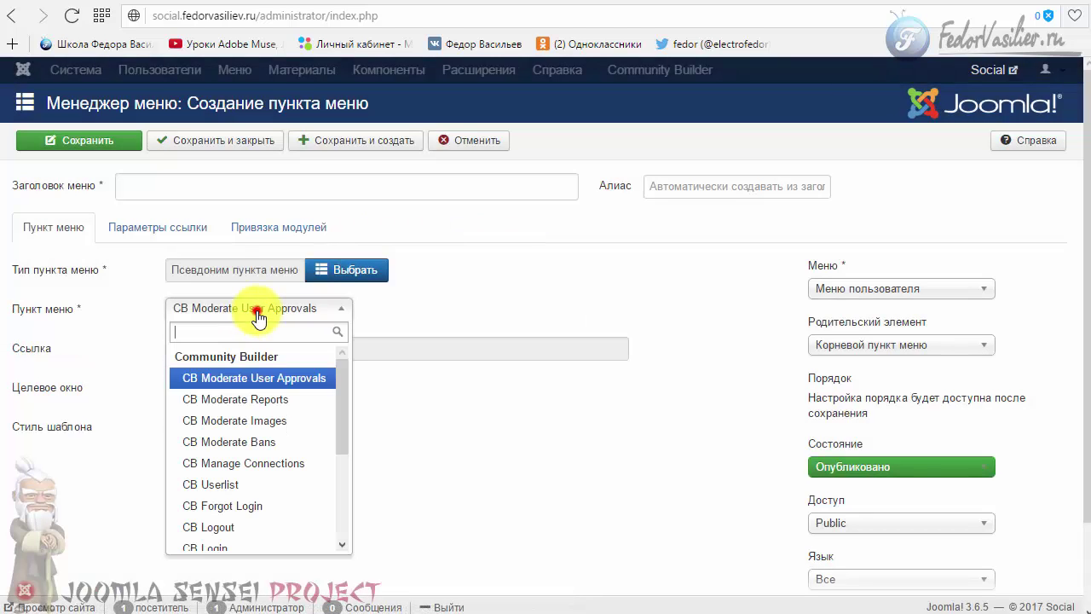
# Step: Look through the existing menu items the new alias can point to, then cancel creating the item
pyautogui.moveTo(339, 403); pyautogui.dragTo(295, 485)
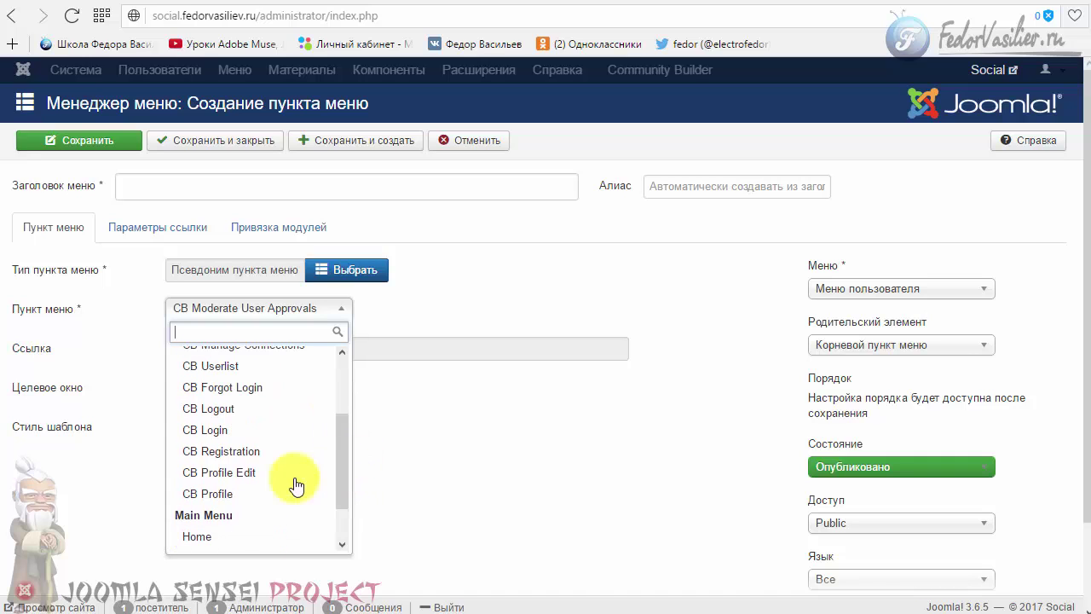
pyautogui.scroll(3, 239, 440)
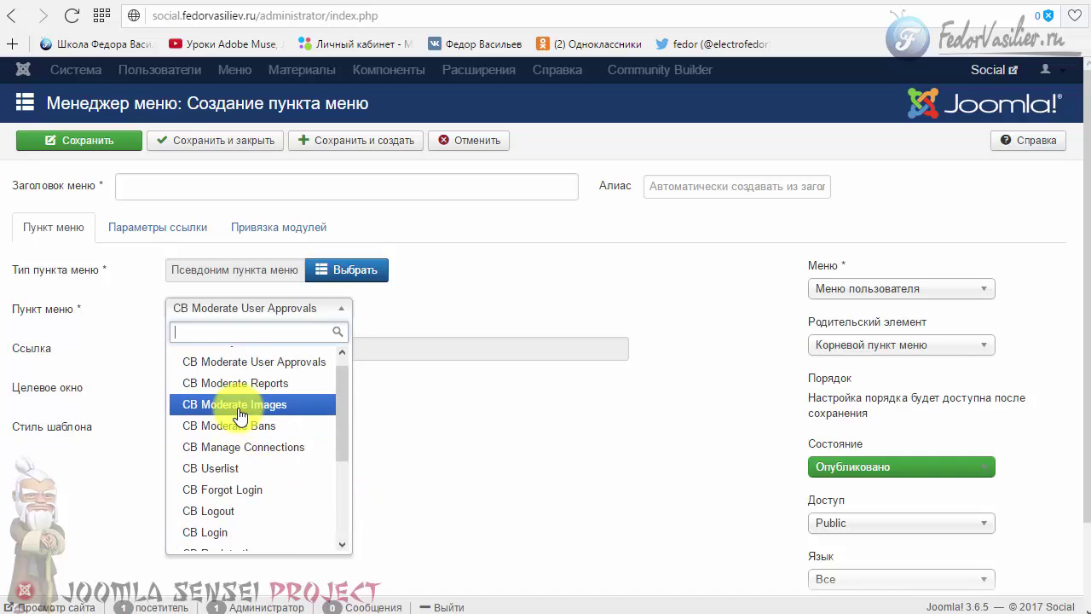
pyautogui.scroll(-3, 256, 366)
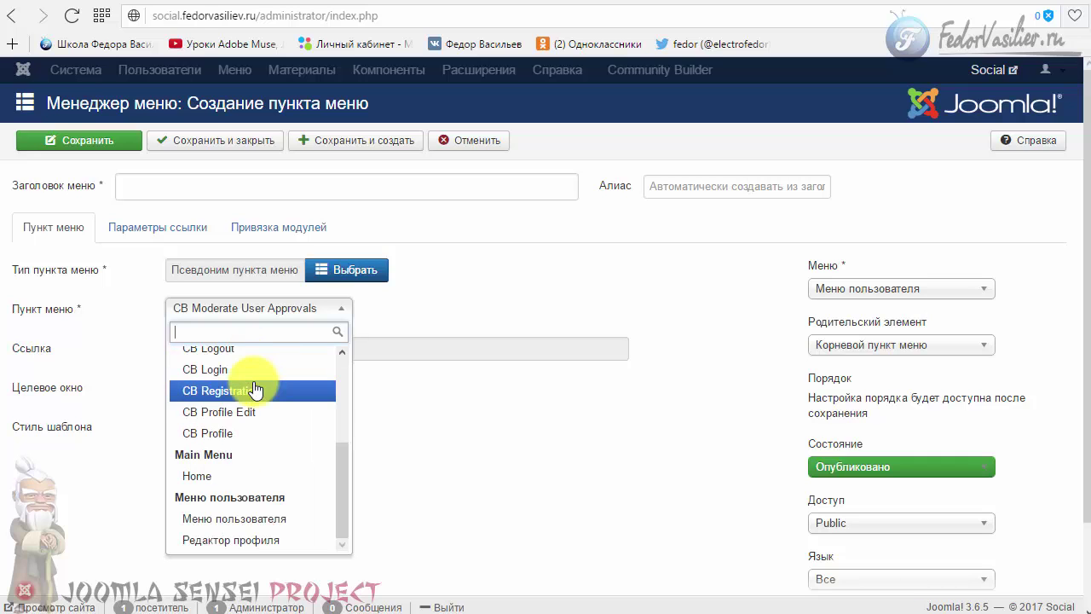
pyautogui.scroll(2, 255, 384)
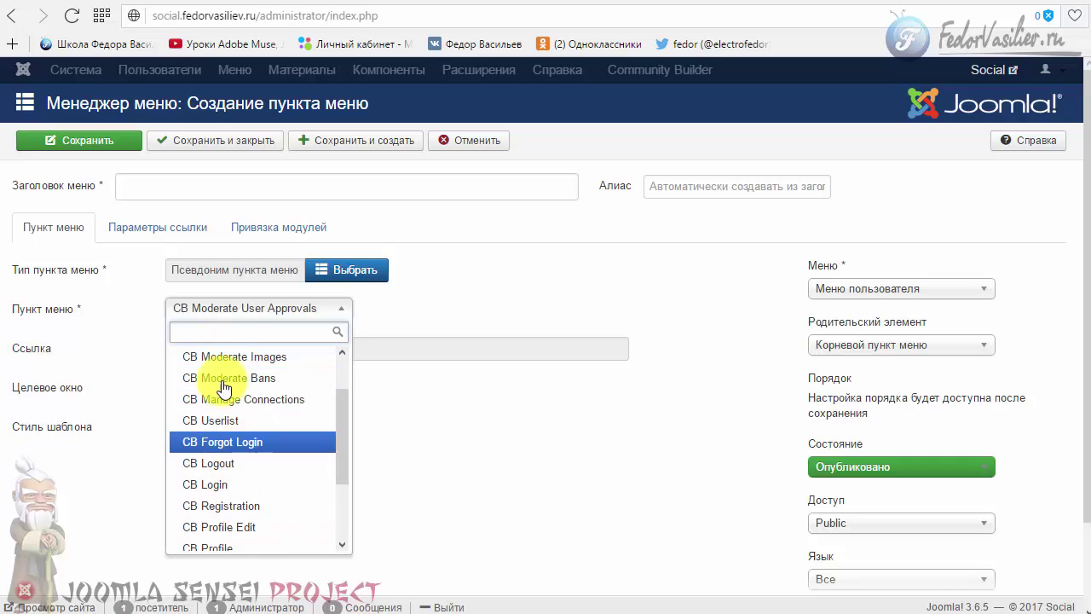
pyautogui.click(419, 293)
pyautogui.click(488, 142)
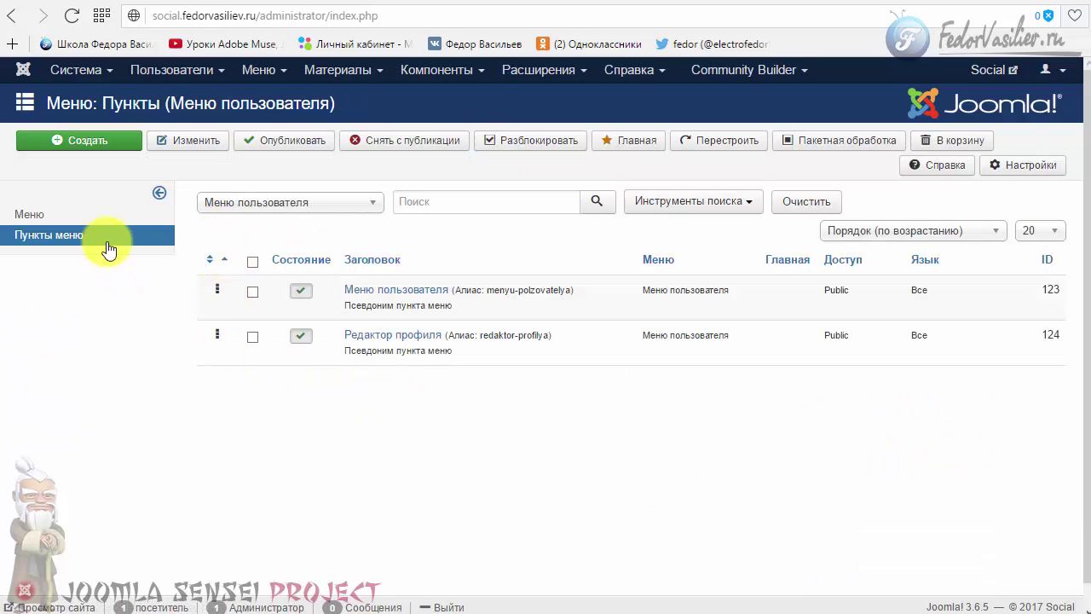
# Step: Open the settings of the module linked to the Меню пользователя menu, set its access to Registered, then save and close it
pyautogui.click(91, 214)
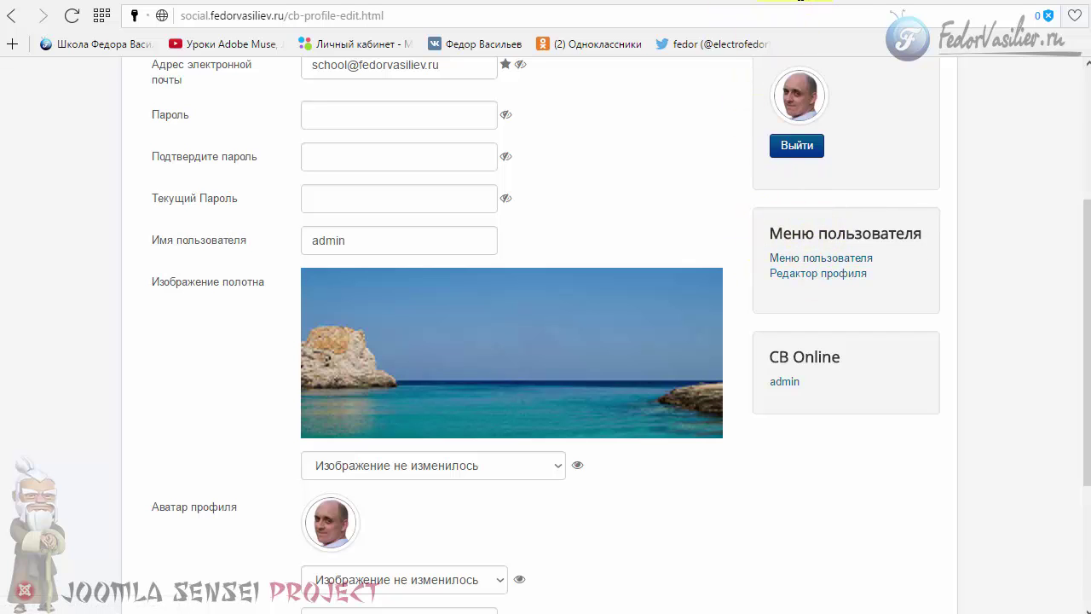
pyautogui.click(815, 5)
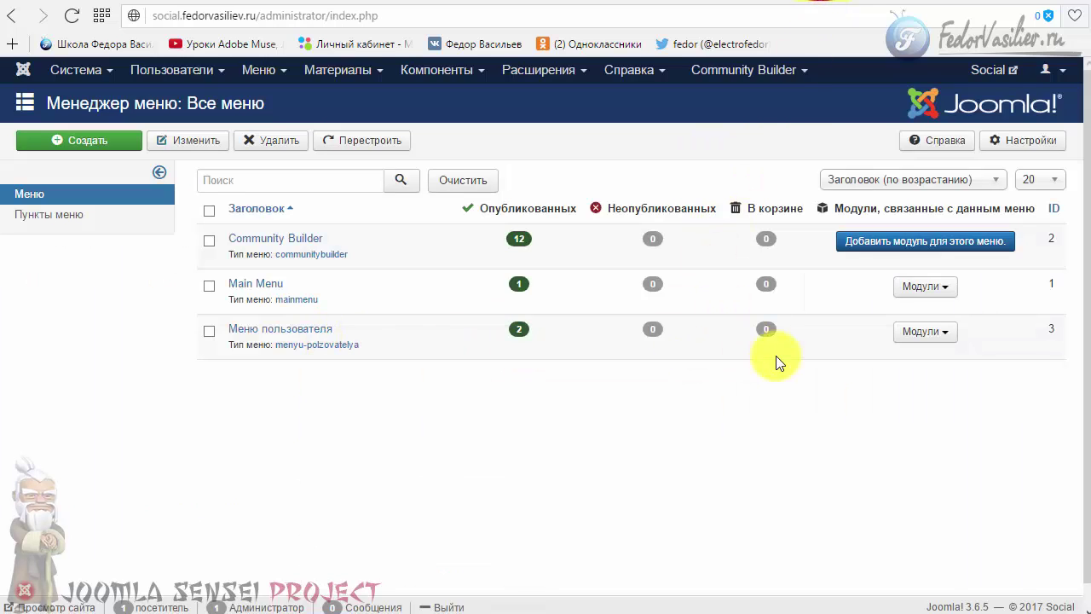
pyautogui.click(919, 331)
pyautogui.click(920, 364)
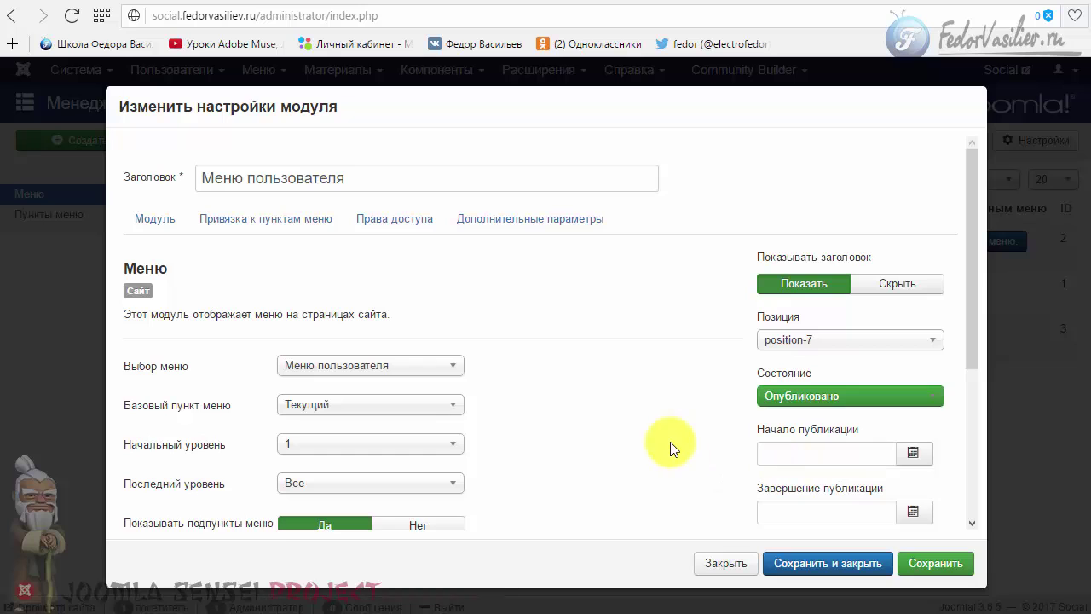
pyautogui.scroll(-3, 876, 303)
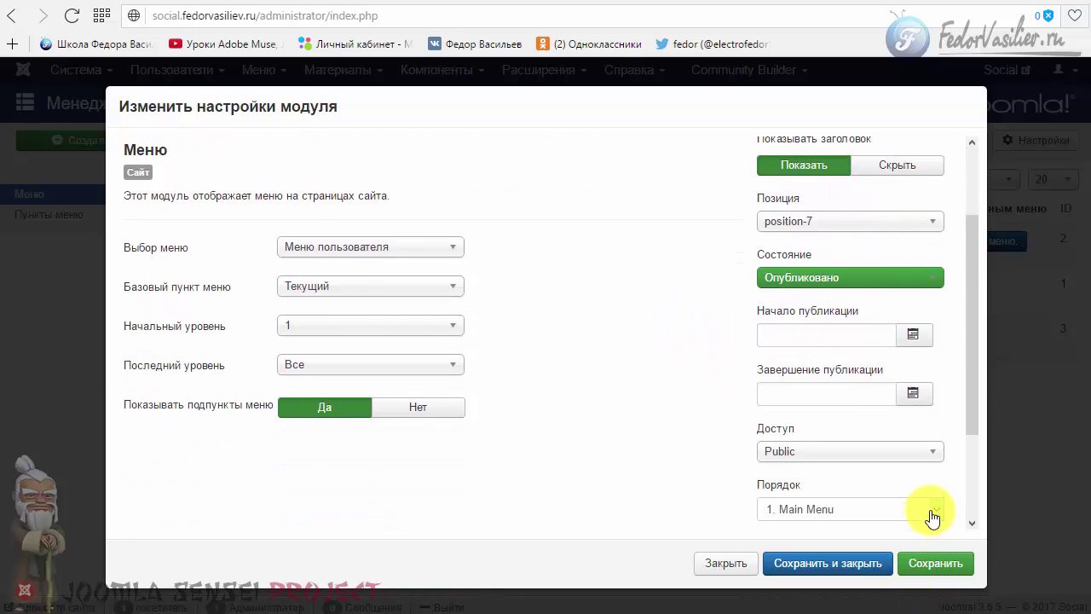
pyautogui.scroll(-2, 969, 435)
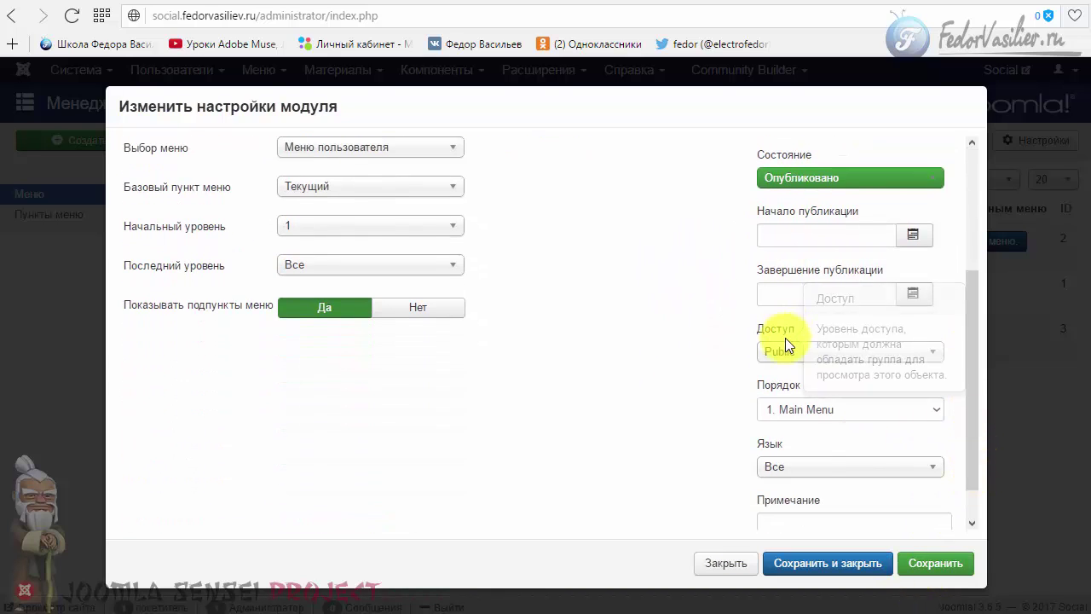
pyautogui.click(791, 351)
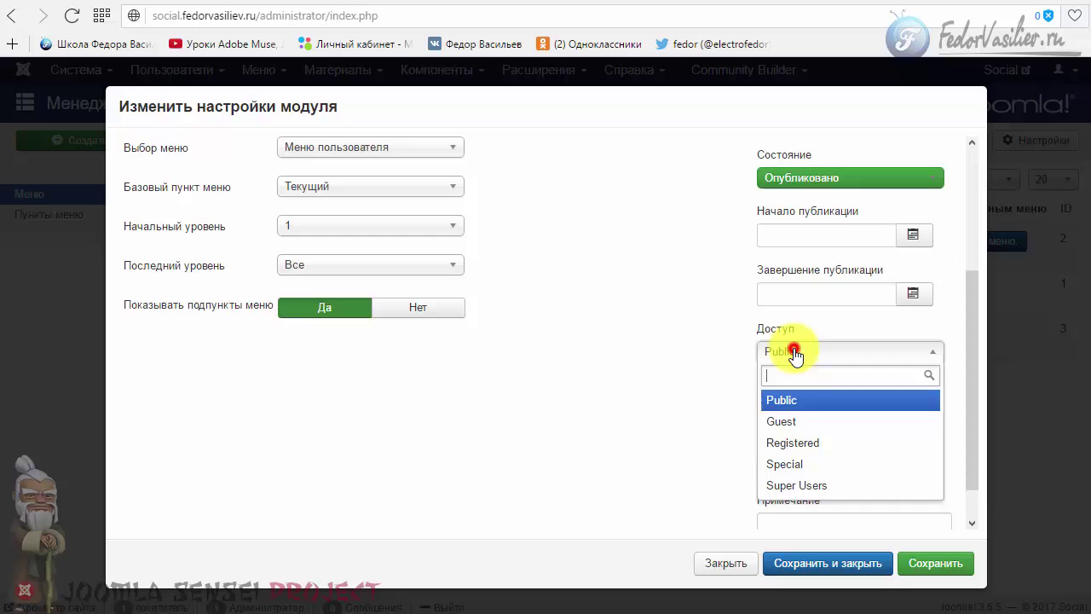
pyautogui.click(800, 447)
pyautogui.click(870, 566)
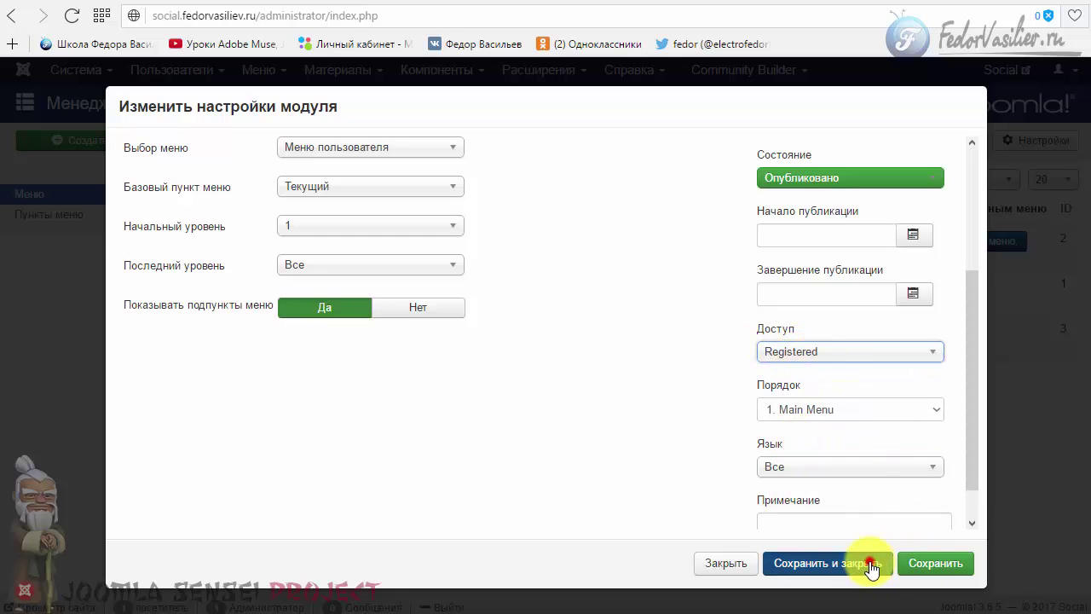
# Step: Switch to the site's profile edit page and log out to check the user menu module as a guest
pyautogui.click(869, 2)
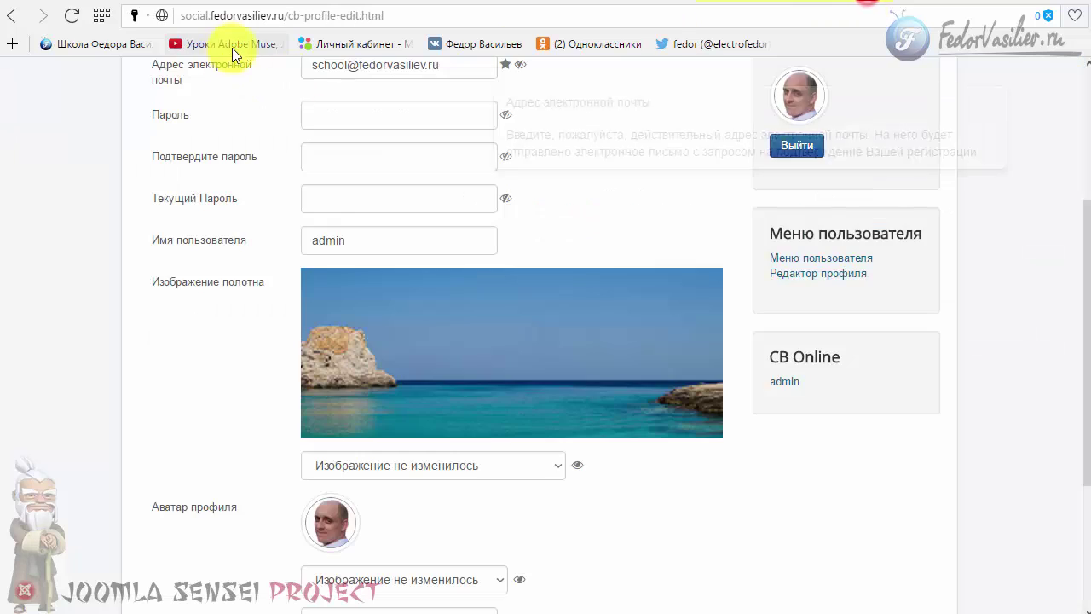
pyautogui.scroll(2, 560, 295)
pyautogui.scroll(-1, 794, 311)
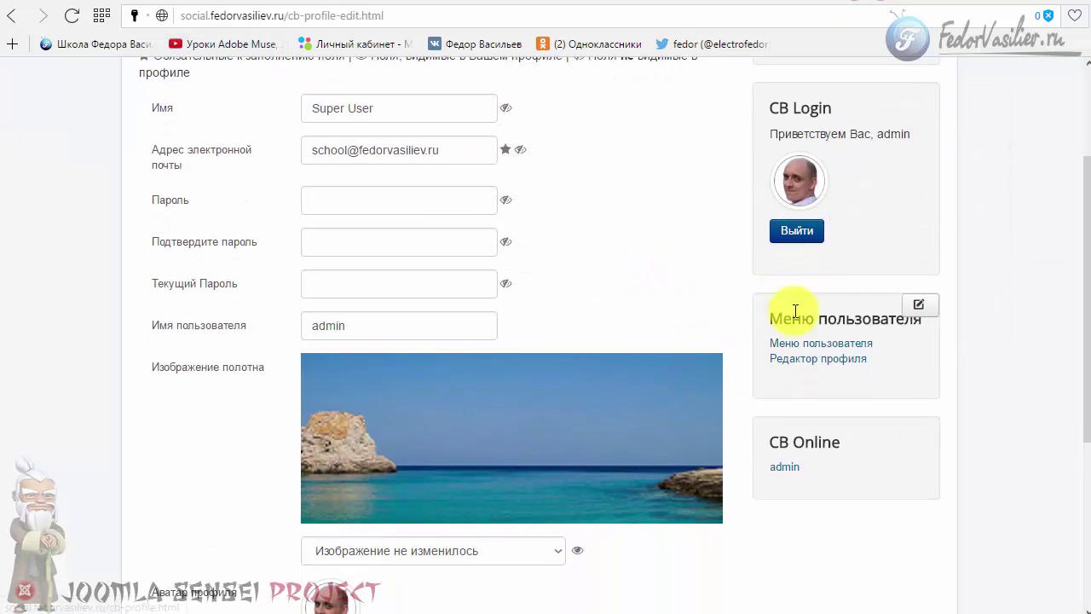
pyautogui.click(796, 231)
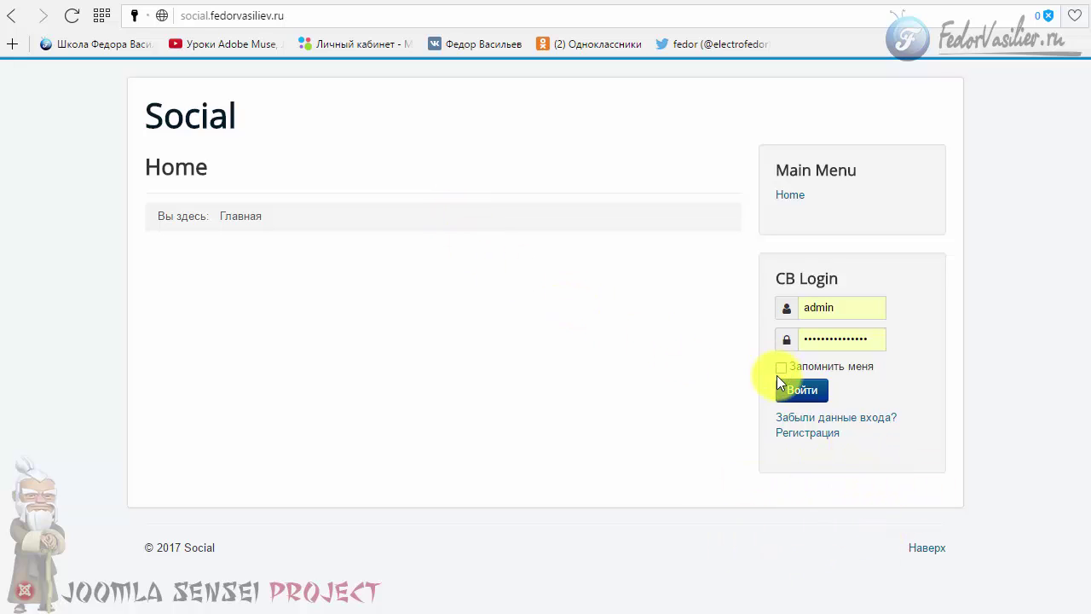
# Step: Log back in through CB Login with the prefilled credentials and check the Меню пользователя module on the home page
pyautogui.click(808, 394)
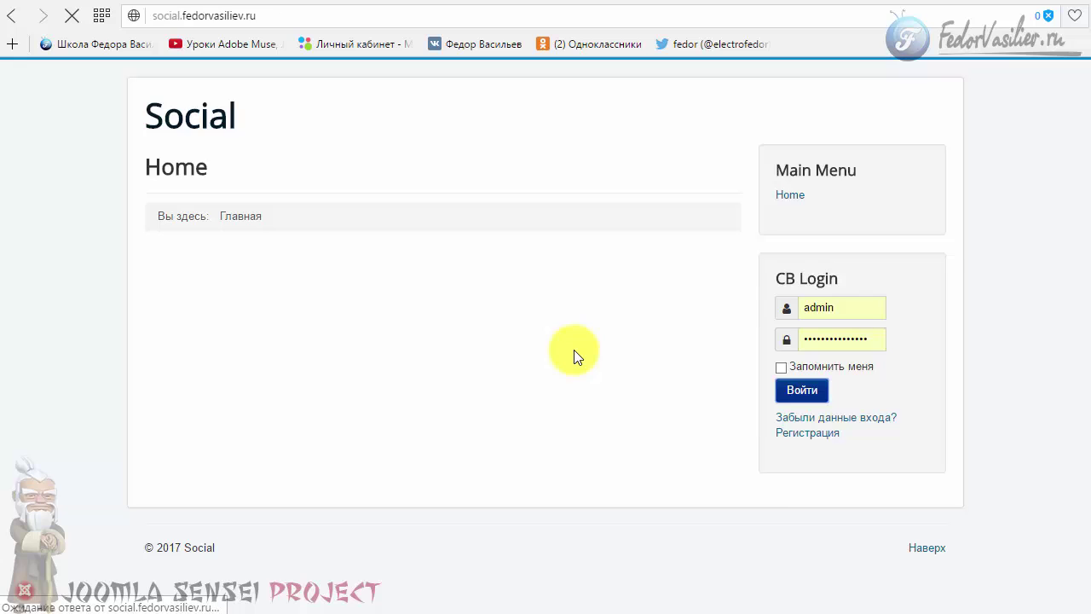
pyautogui.scroll(-2, 626, 280)
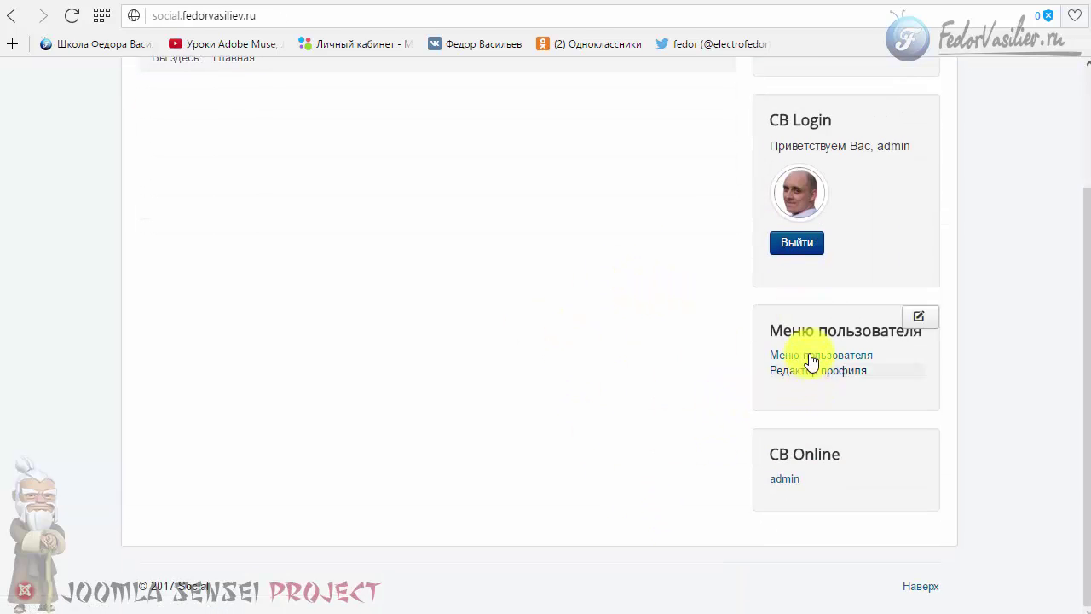
pyautogui.scroll(2, 497, 426)
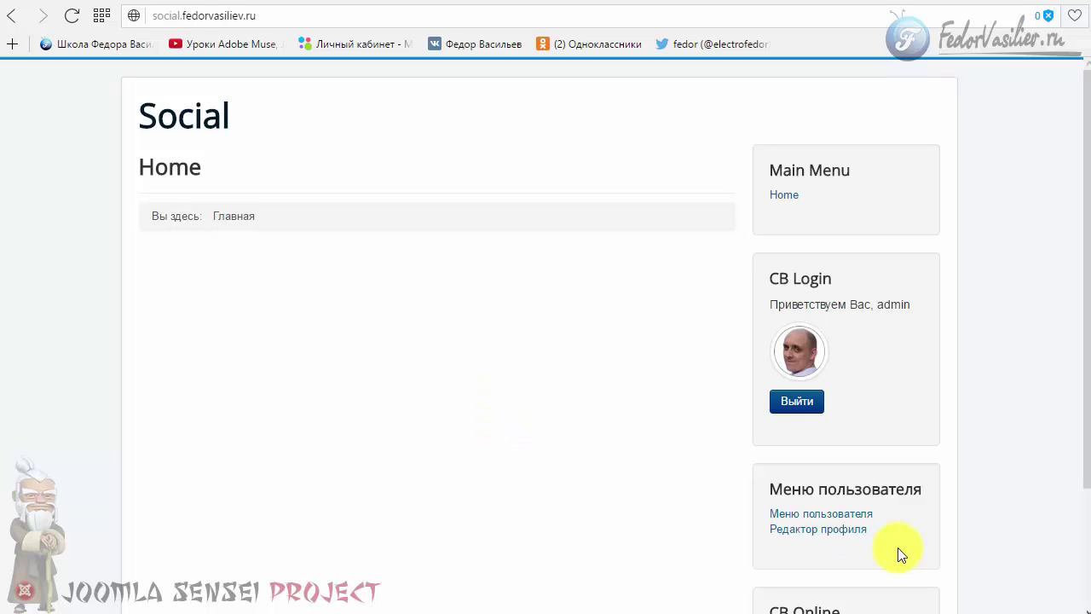
# Step: Open the support chat on the hostiq.com.ua page, view its message form and minimise it
pyautogui.moveTo(923, 522)
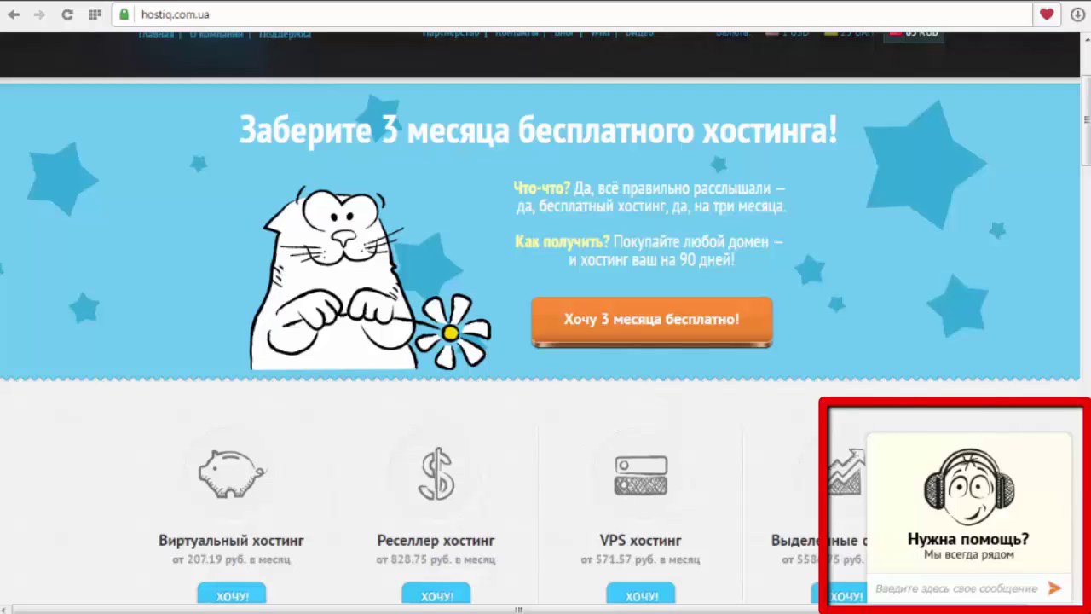
pyautogui.click(962, 543)
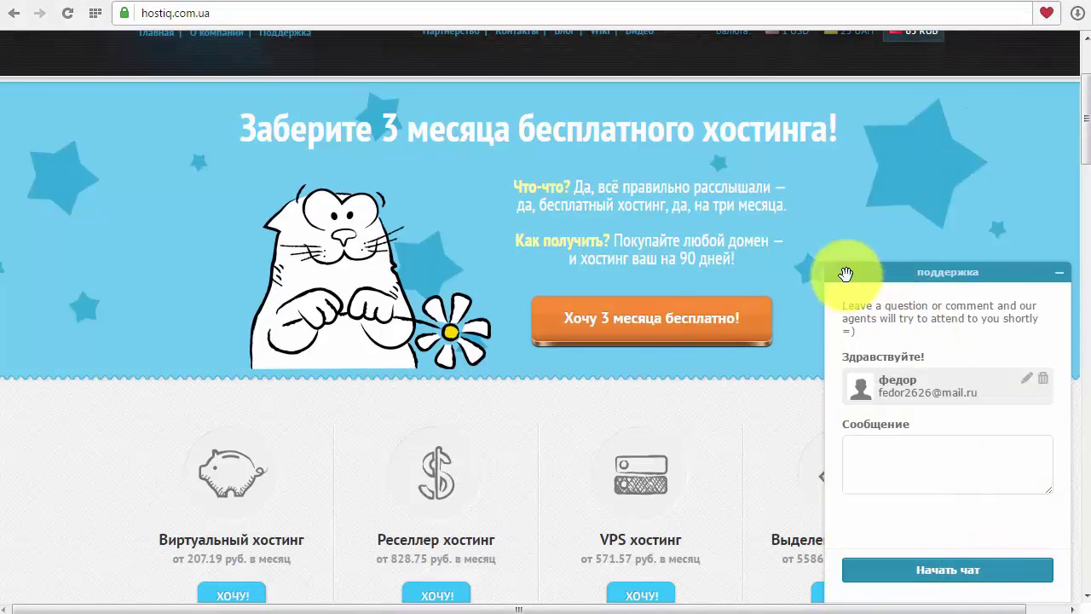
pyautogui.click(1056, 278)
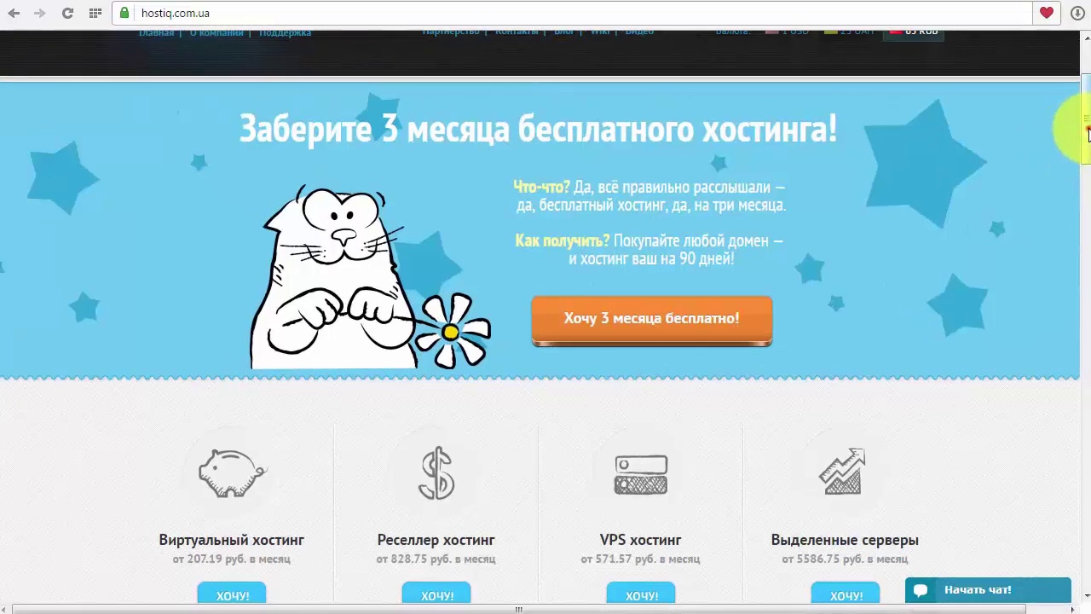
pyautogui.moveTo(1085, 128)
pyautogui.mouseDown()
pyautogui.moveTo(1087, 177)
pyautogui.moveTo(1088, 132)
pyautogui.mouseUp()
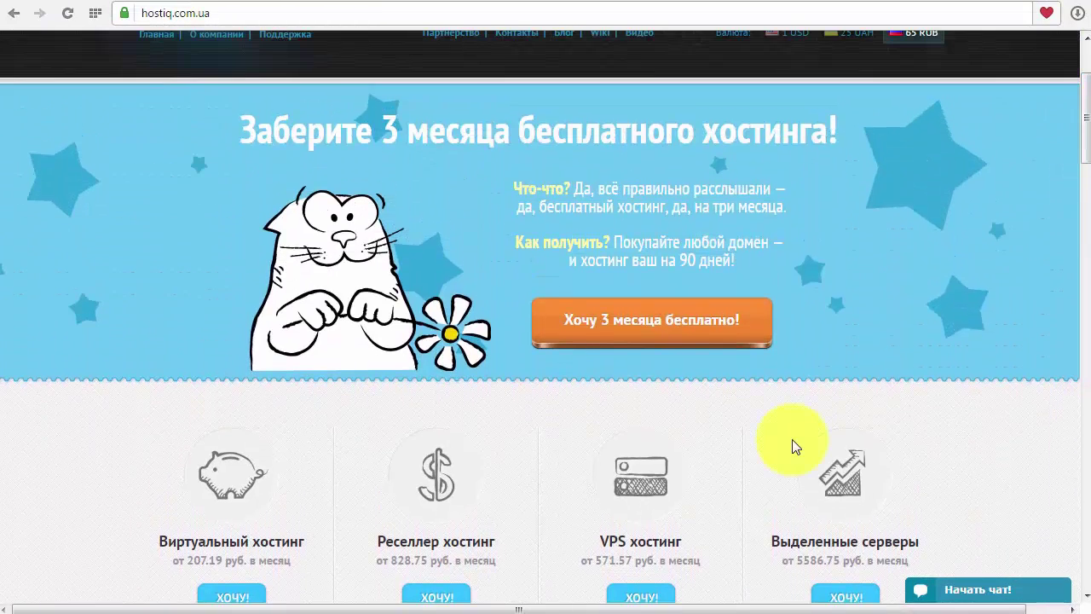